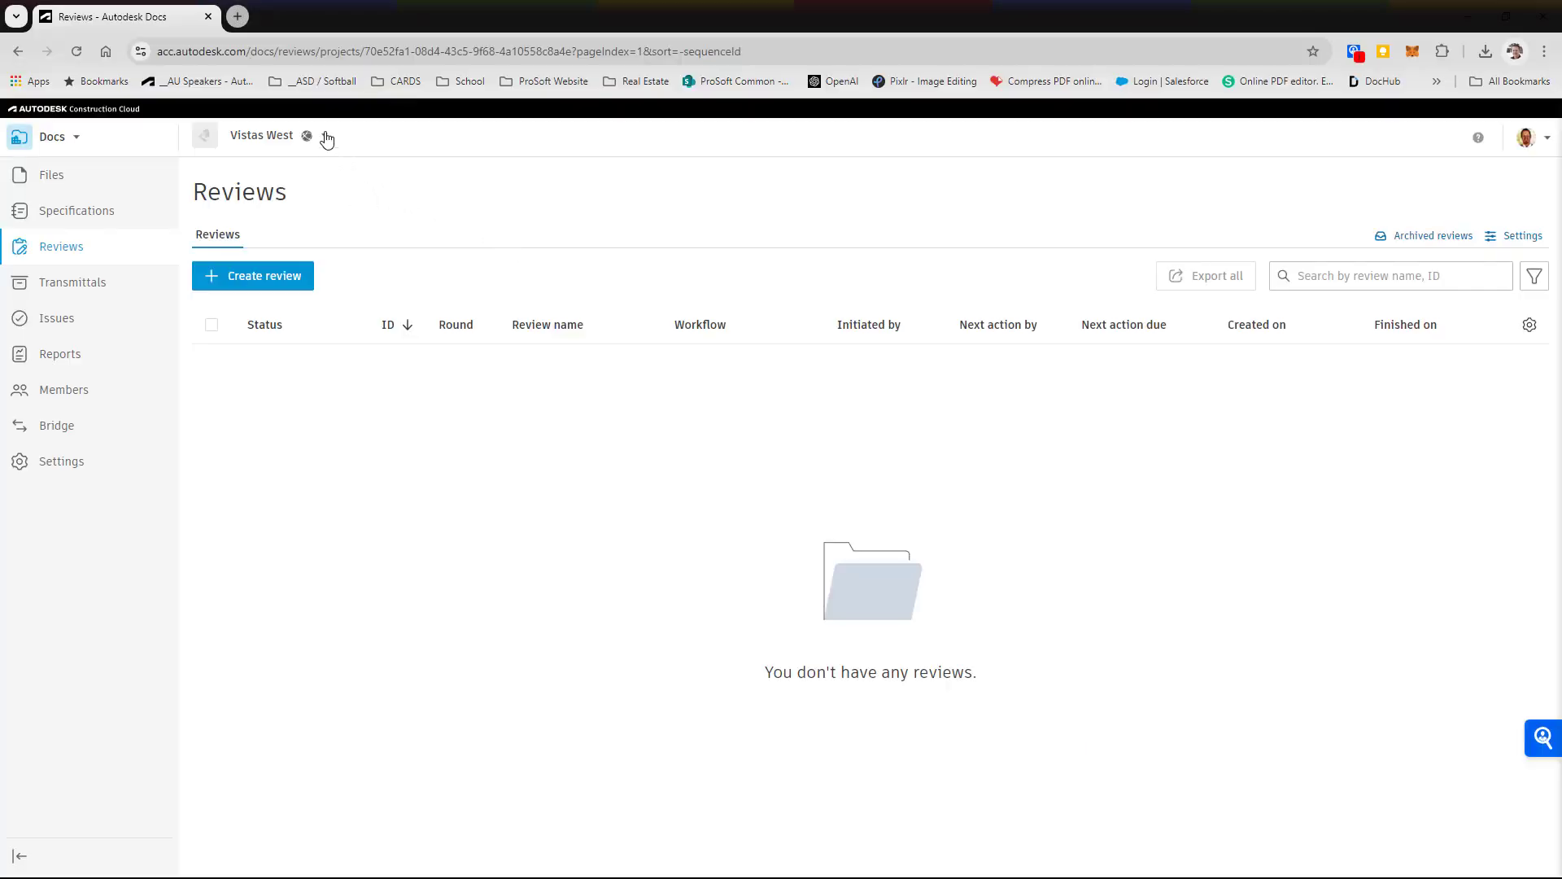
# Open the Reviews approval workflow settings, which show no workflows for Vistas West yet.
pyautogui.click(325, 137)
pyautogui.click(369, 144)
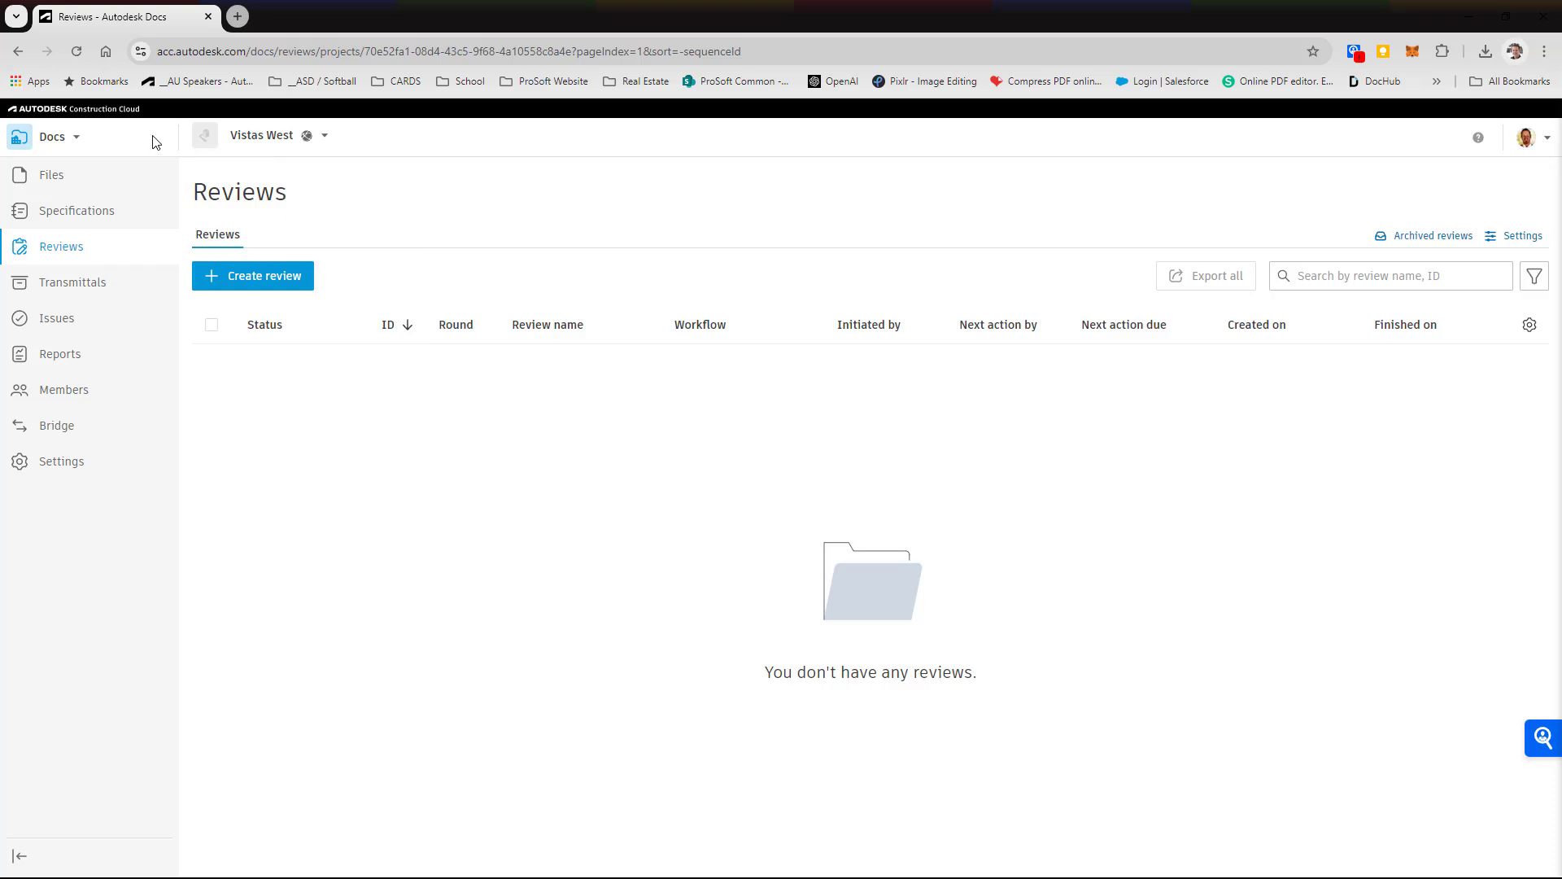
pyautogui.click(72, 140)
pyautogui.click(72, 140)
pyautogui.click(1502, 244)
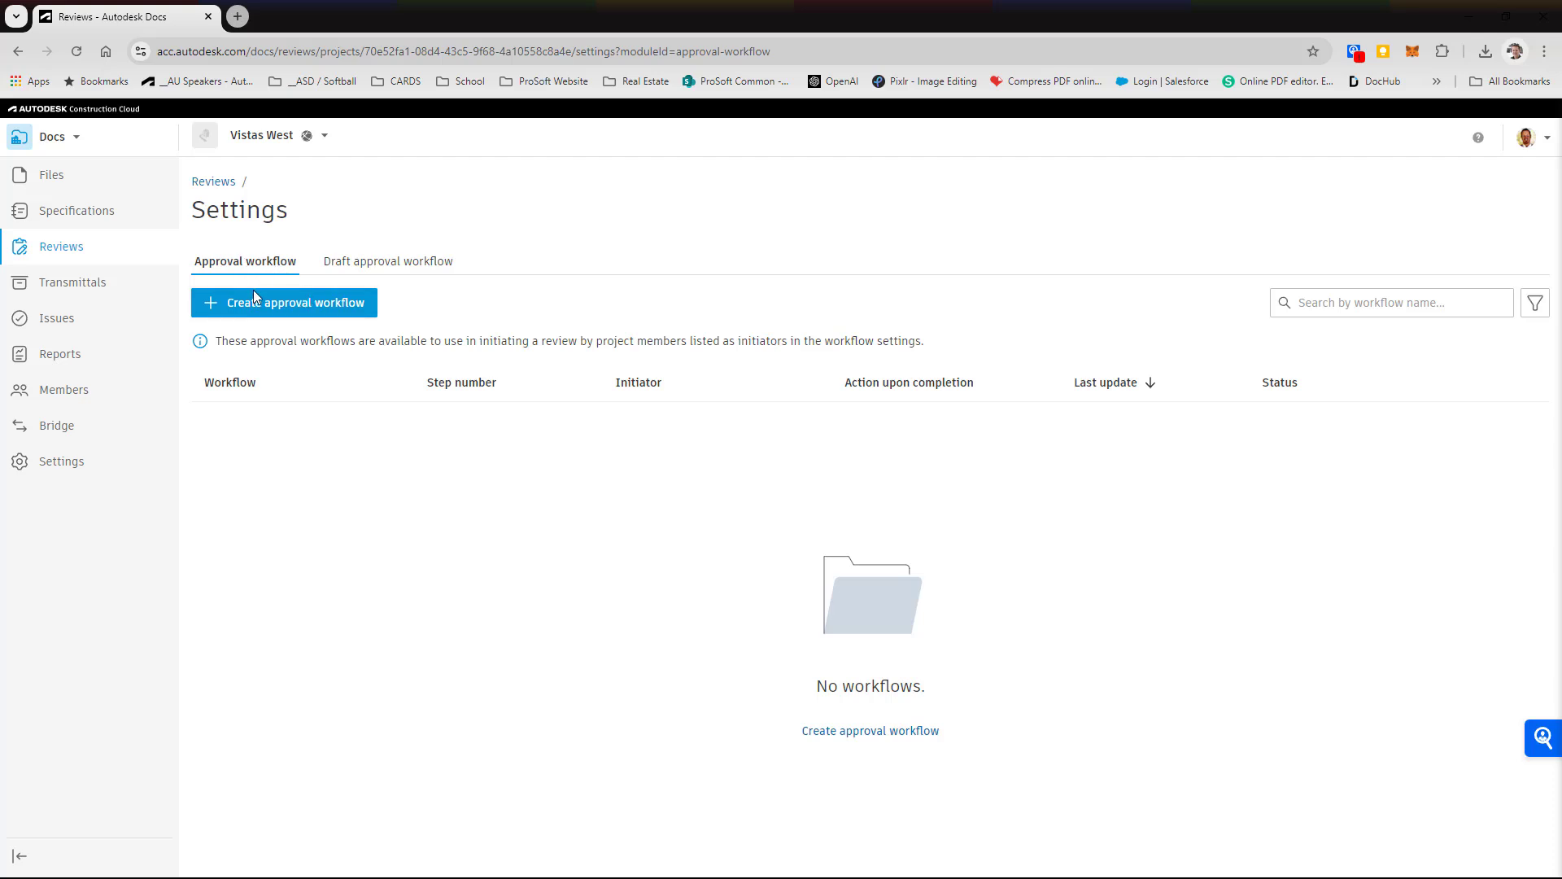
# Create a new approval workflow using the Three Step Approval template.
pyautogui.click(289, 315)
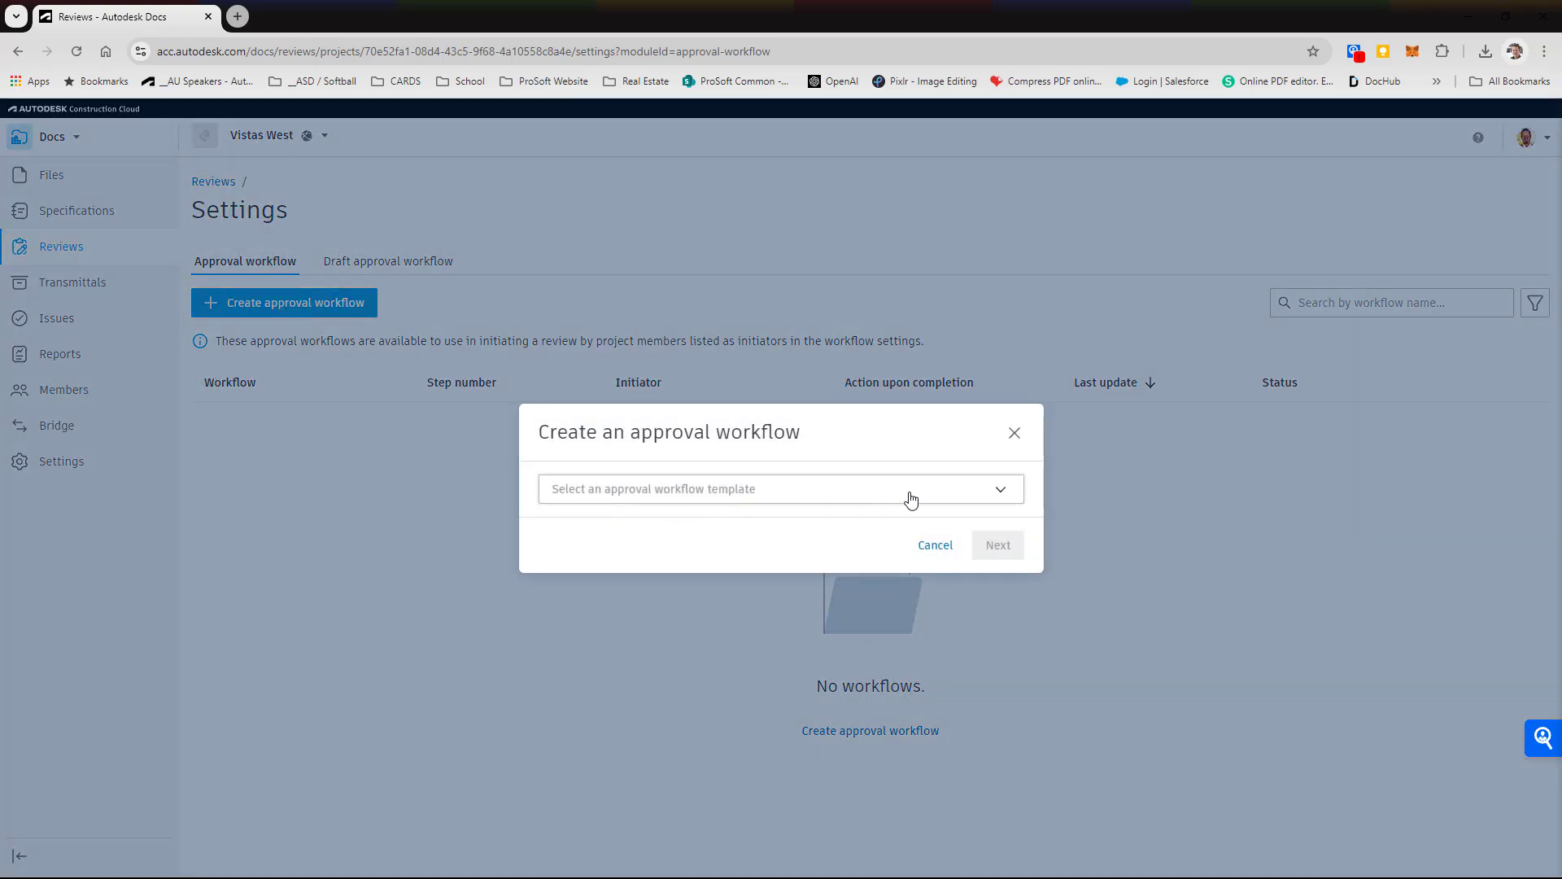
pyautogui.click(911, 496)
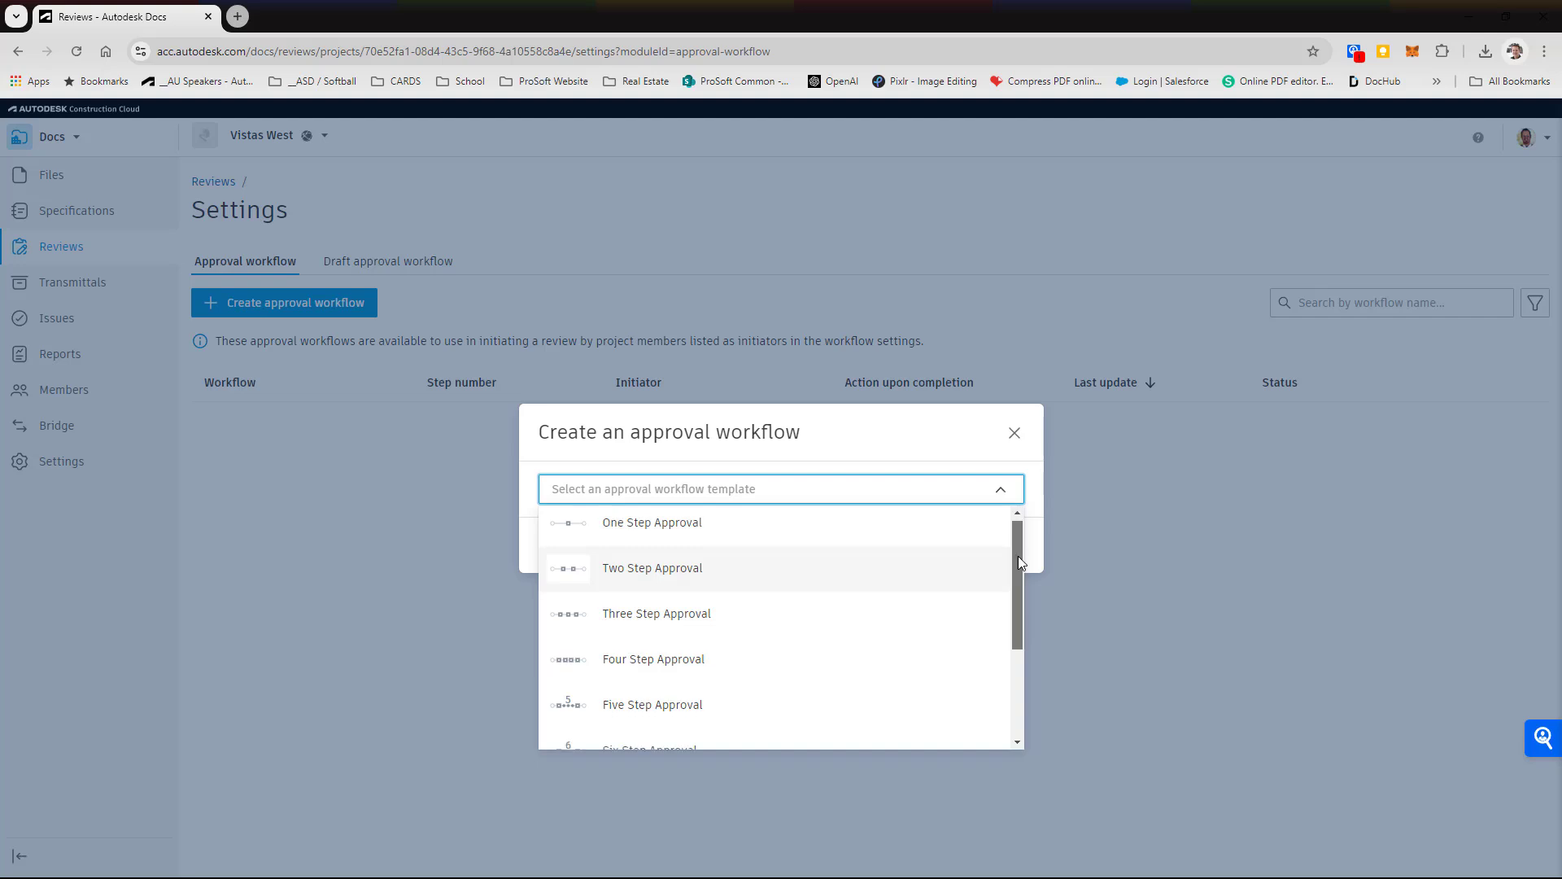
pyautogui.moveTo(1018, 555); pyautogui.dragTo(1017, 641)
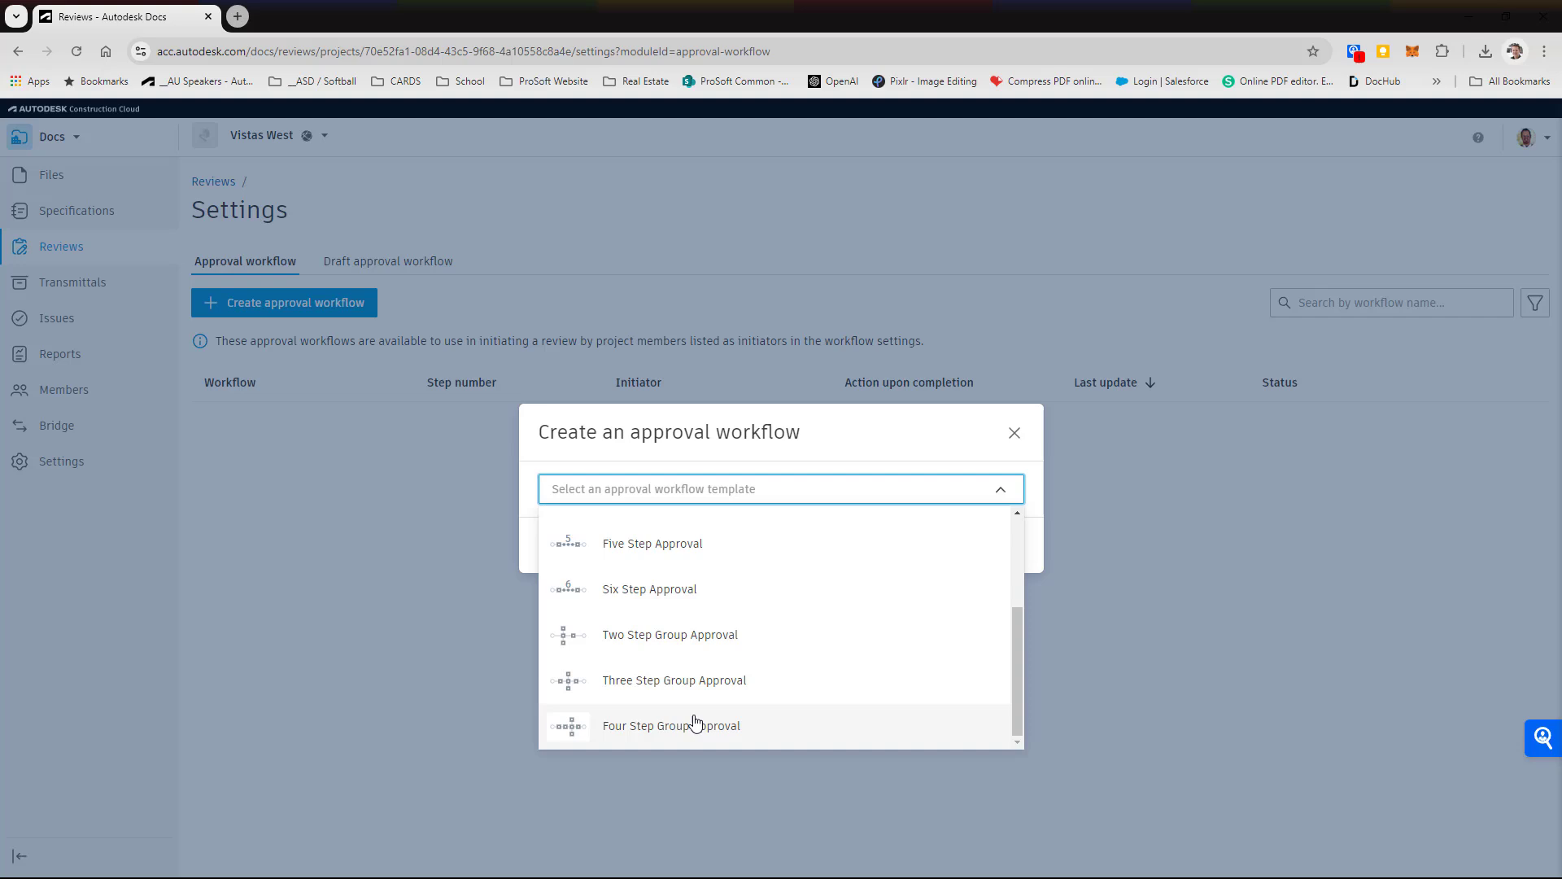
pyautogui.scroll(3, 855, 653)
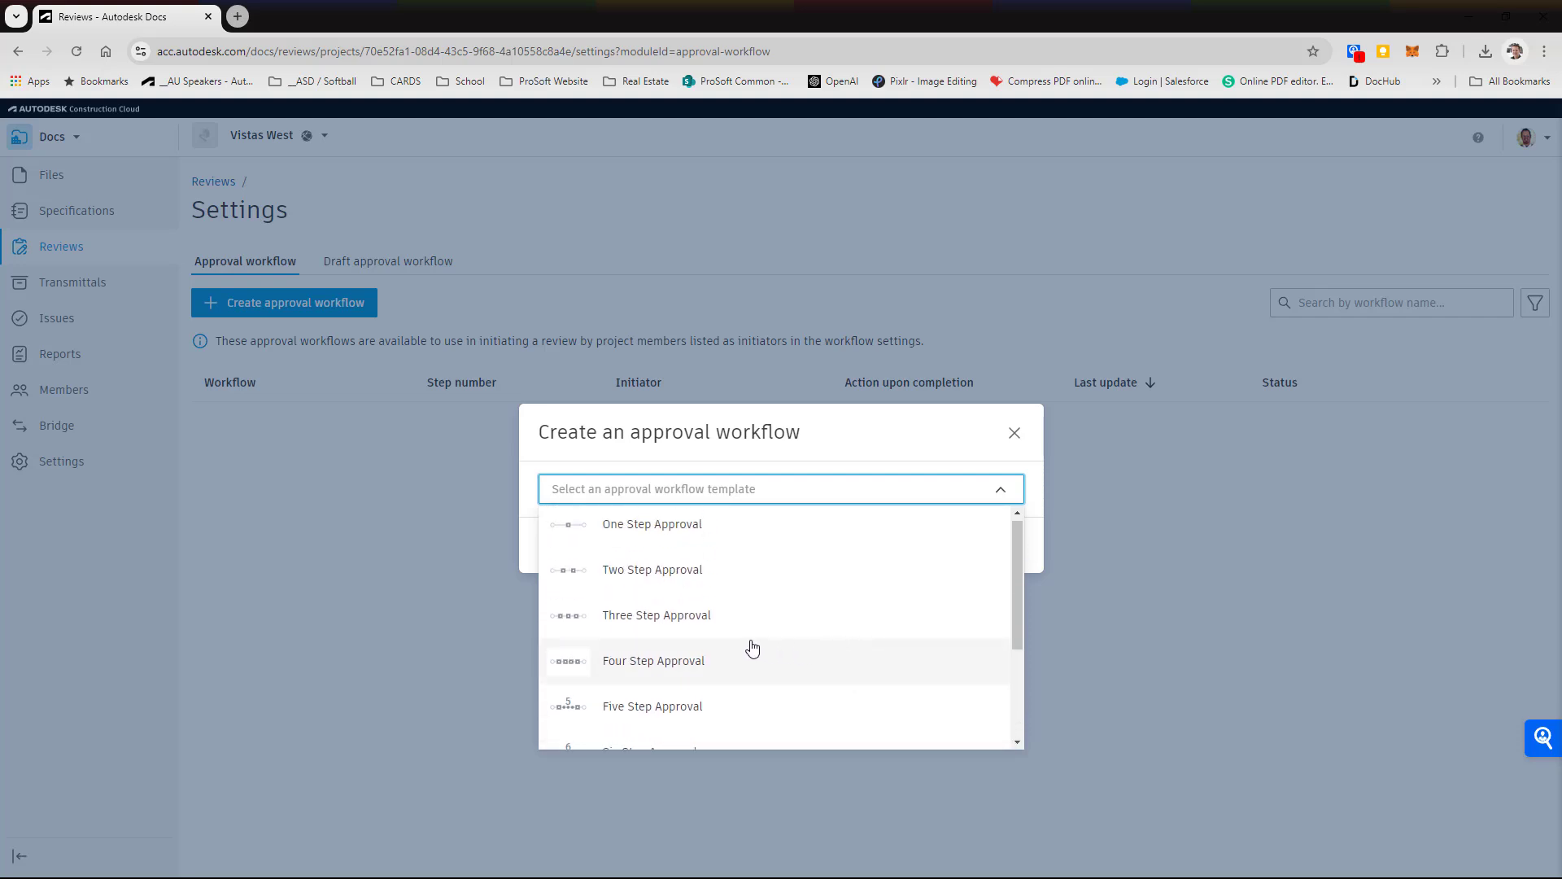
pyautogui.click(672, 616)
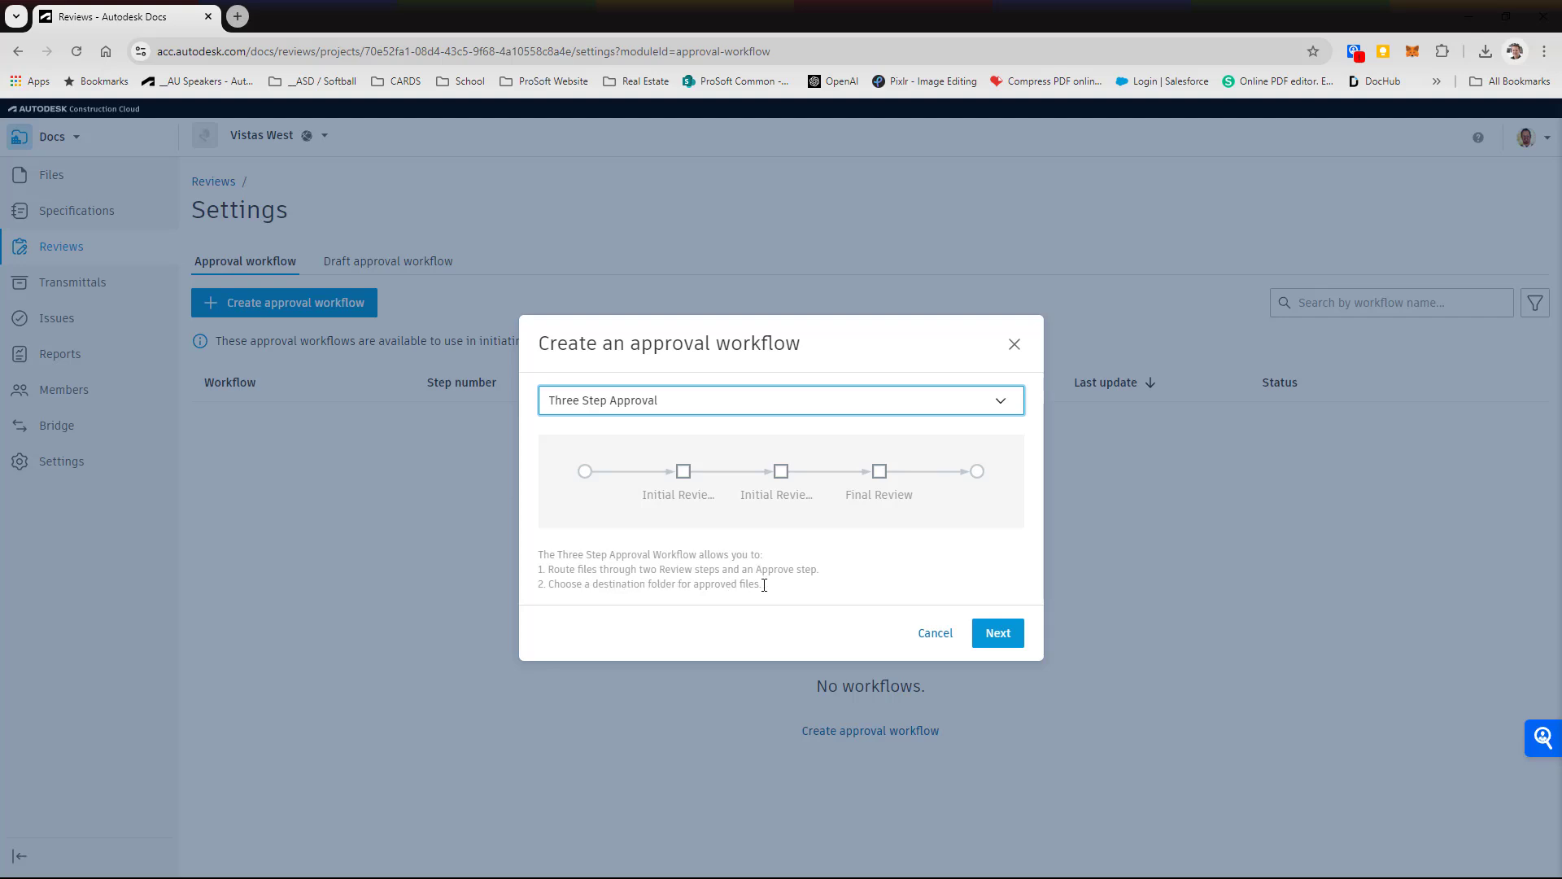
# Name the workflow 'Region Review' and assign the last listed member as its initiator.
pyautogui.click(1004, 636)
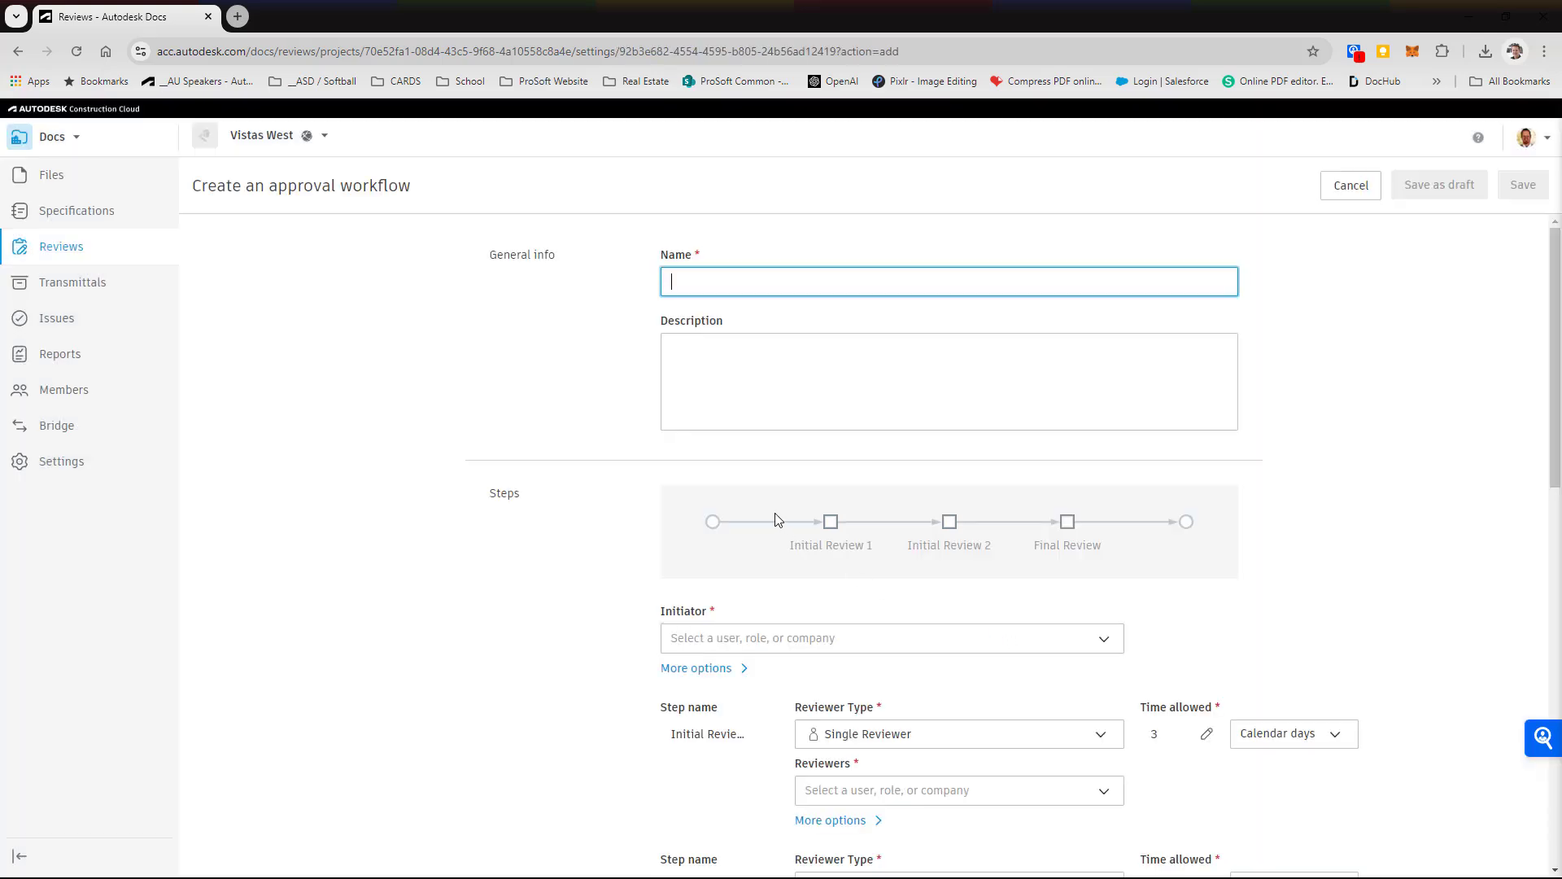
pyautogui.write('Region Re')
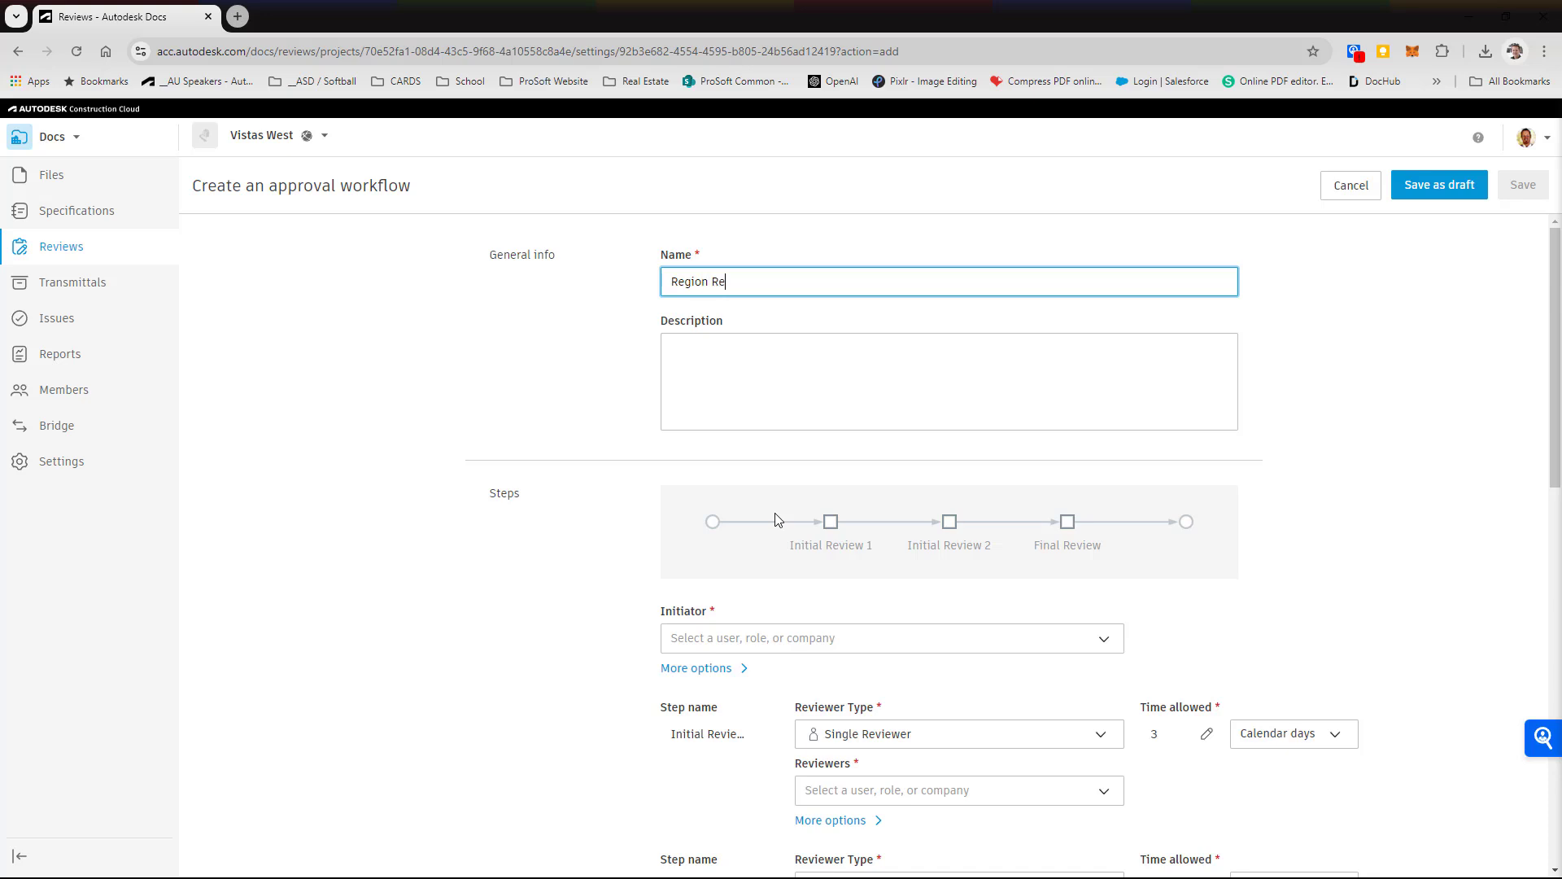
pyautogui.write('view')
pyautogui.scroll(-1, 624, 496)
pyautogui.scroll(-1, 624, 496)
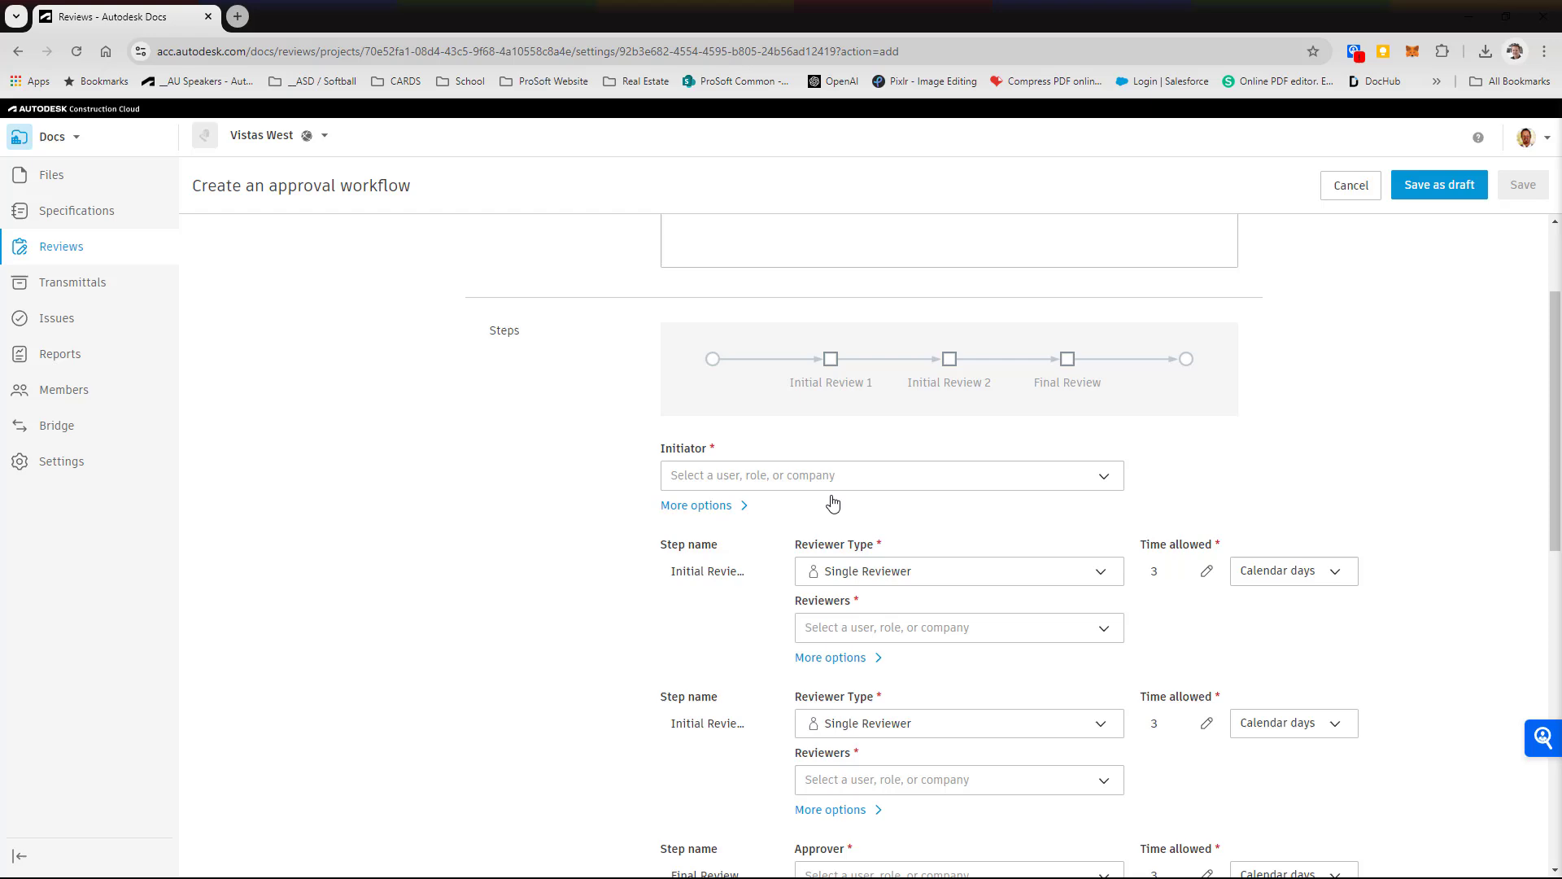
pyautogui.click(829, 485)
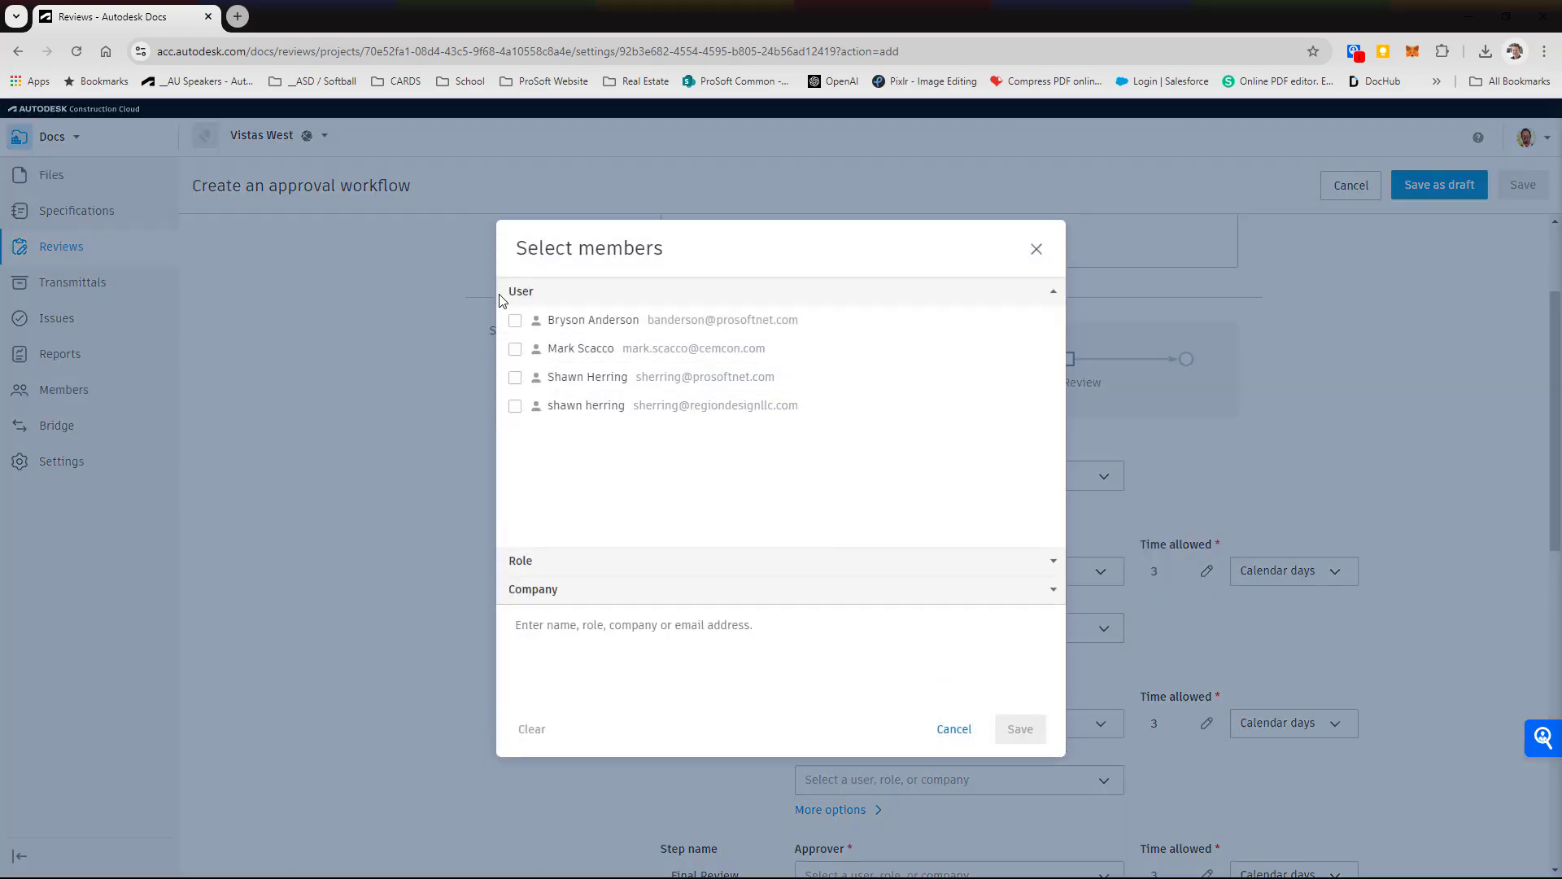
pyautogui.click(515, 406)
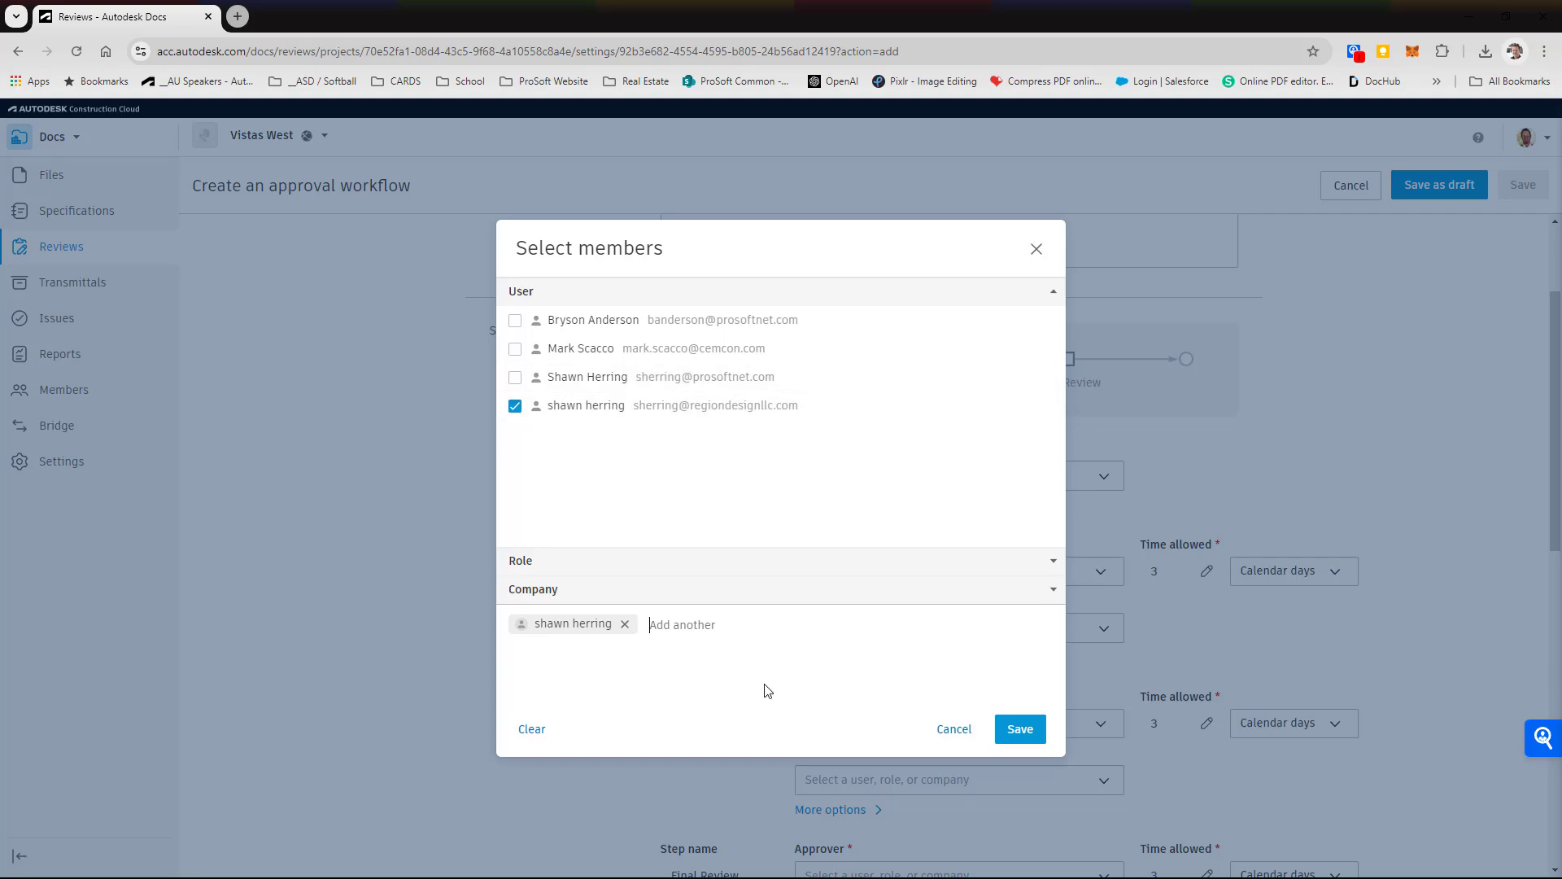
pyautogui.click(1028, 730)
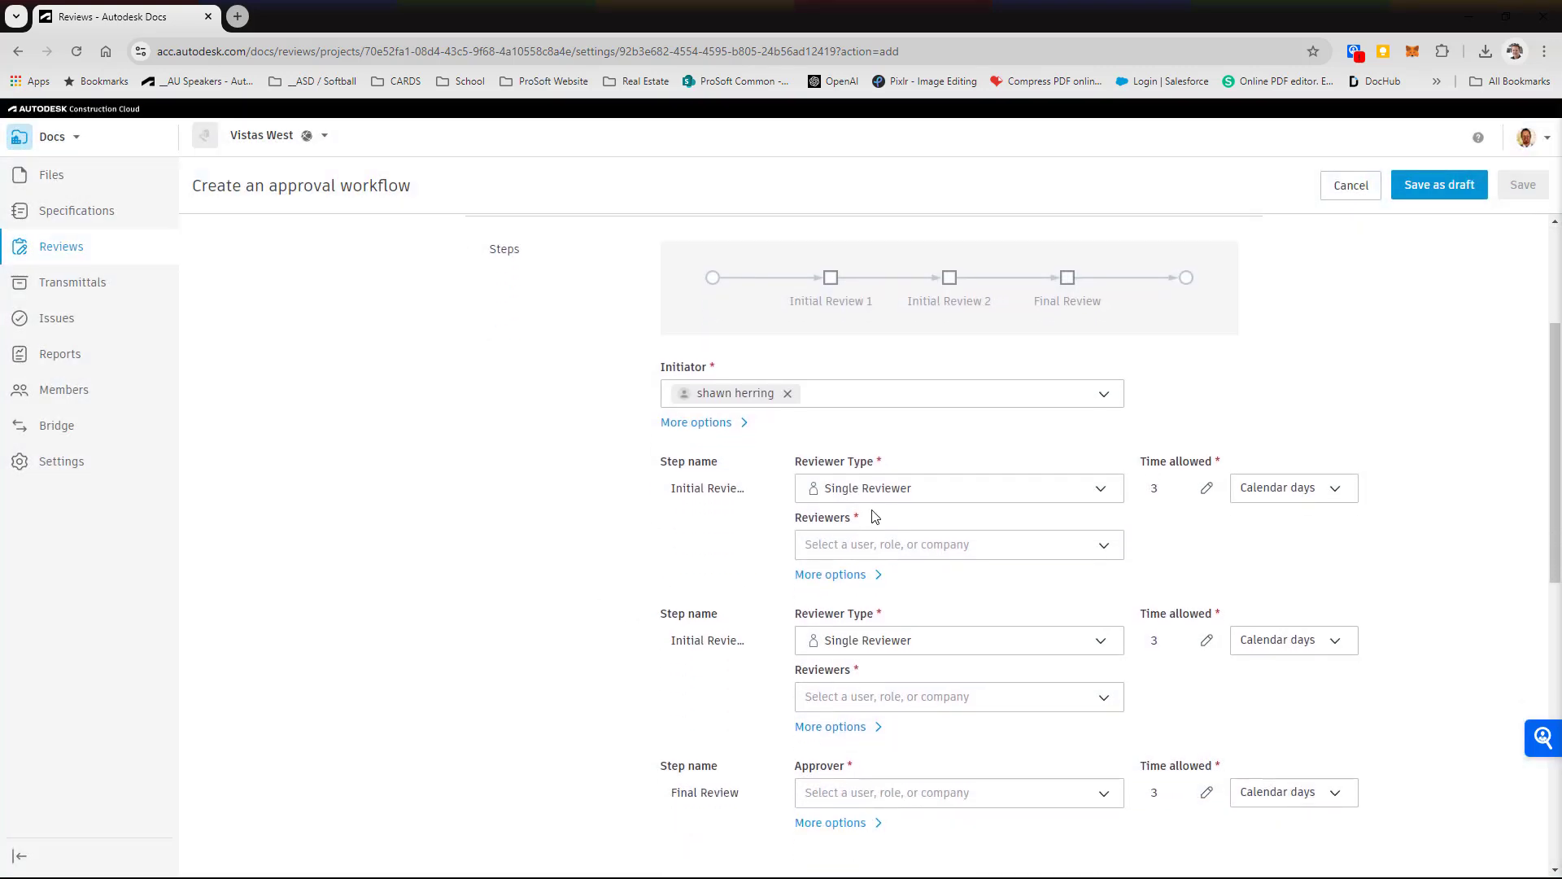
# Assign the first, third and fourth listed members as first-step reviewers.
pyautogui.click(946, 551)
pyautogui.click(515, 320)
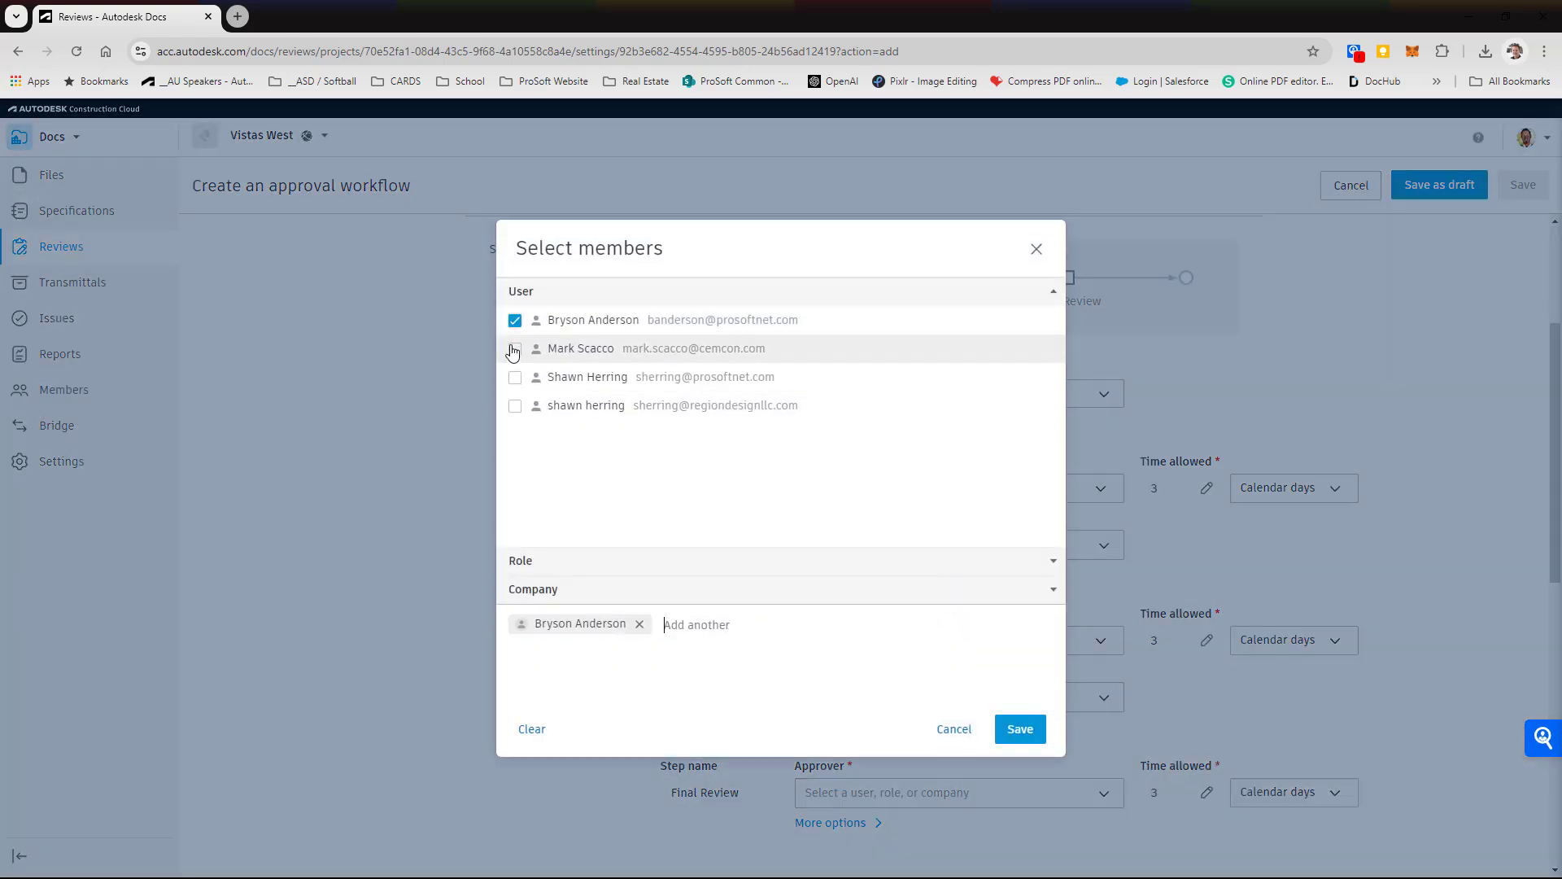
pyautogui.click(516, 378)
pyautogui.click(515, 406)
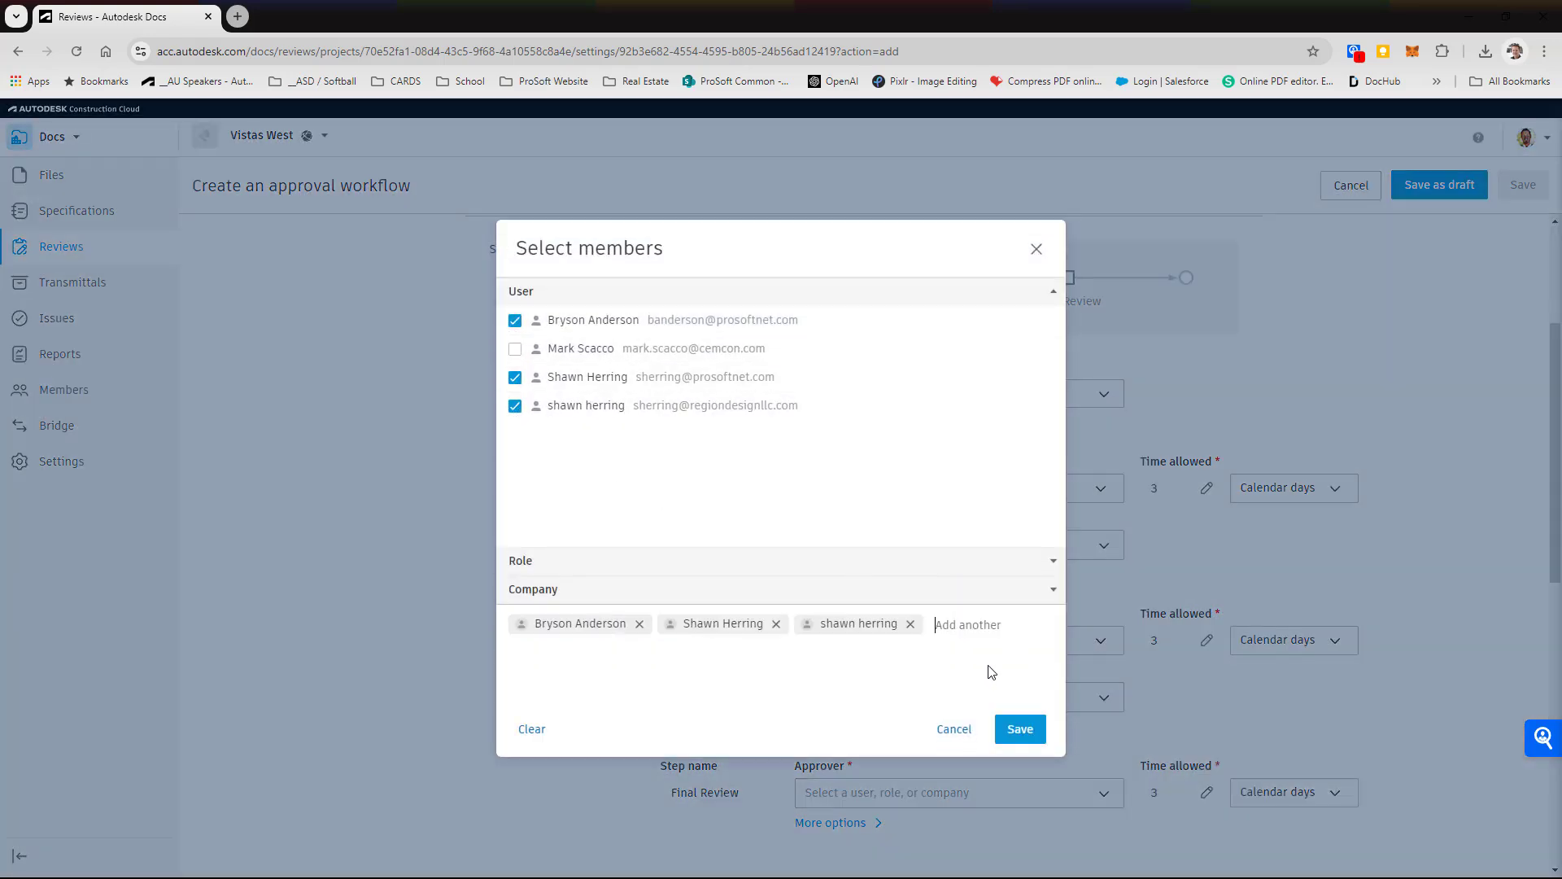
pyautogui.click(1021, 729)
# Assign the third and fourth listed members as Final Review approvers, leaving day type unchanged.
pyautogui.scroll(-1, 1253, 488)
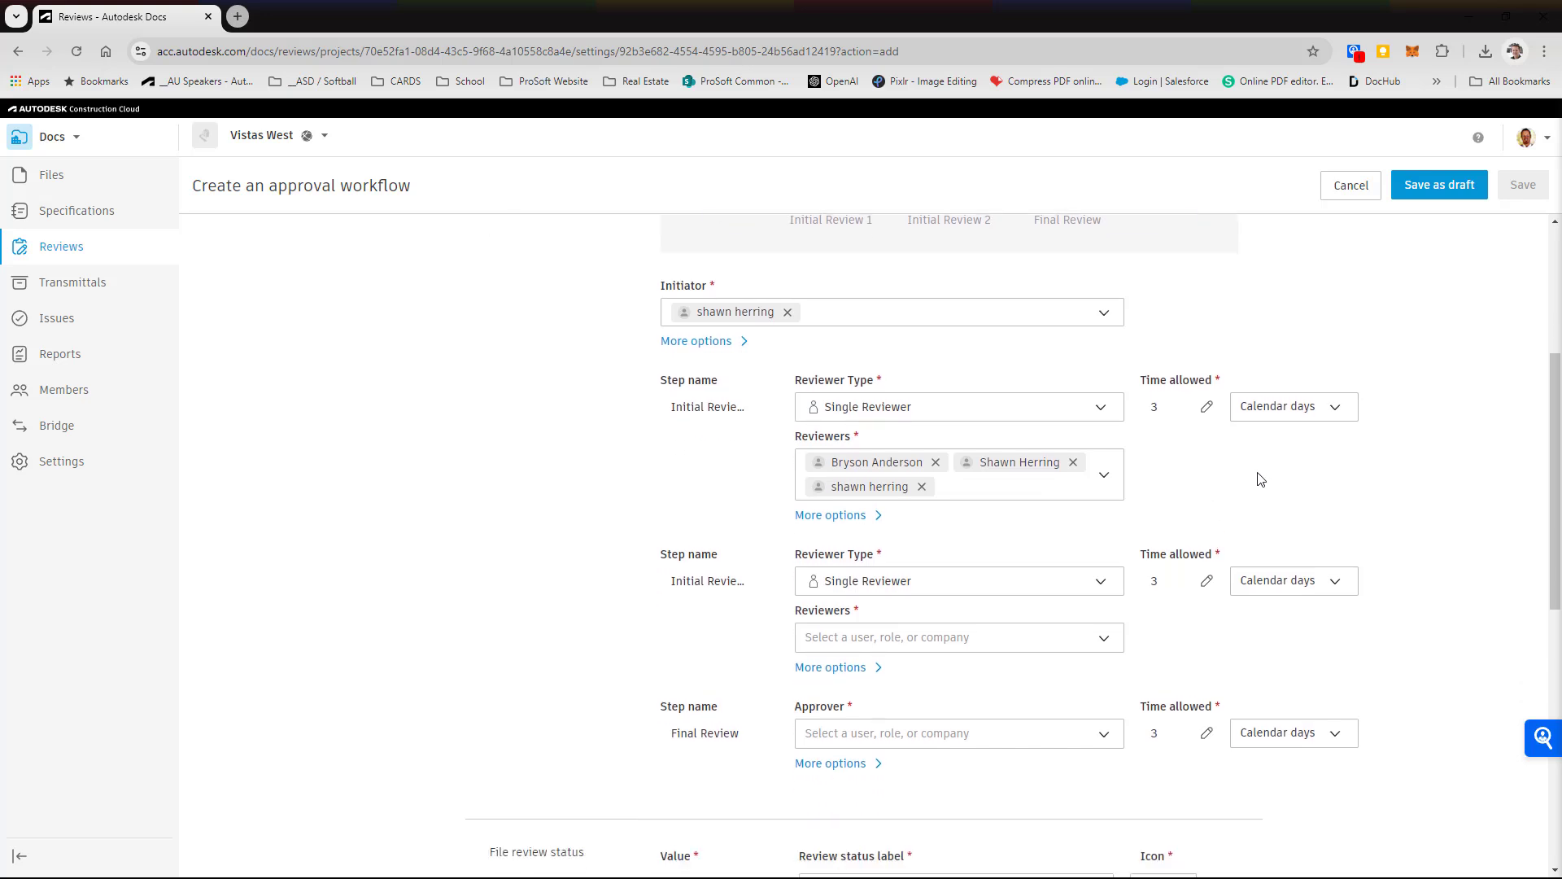
pyautogui.click(1293, 416)
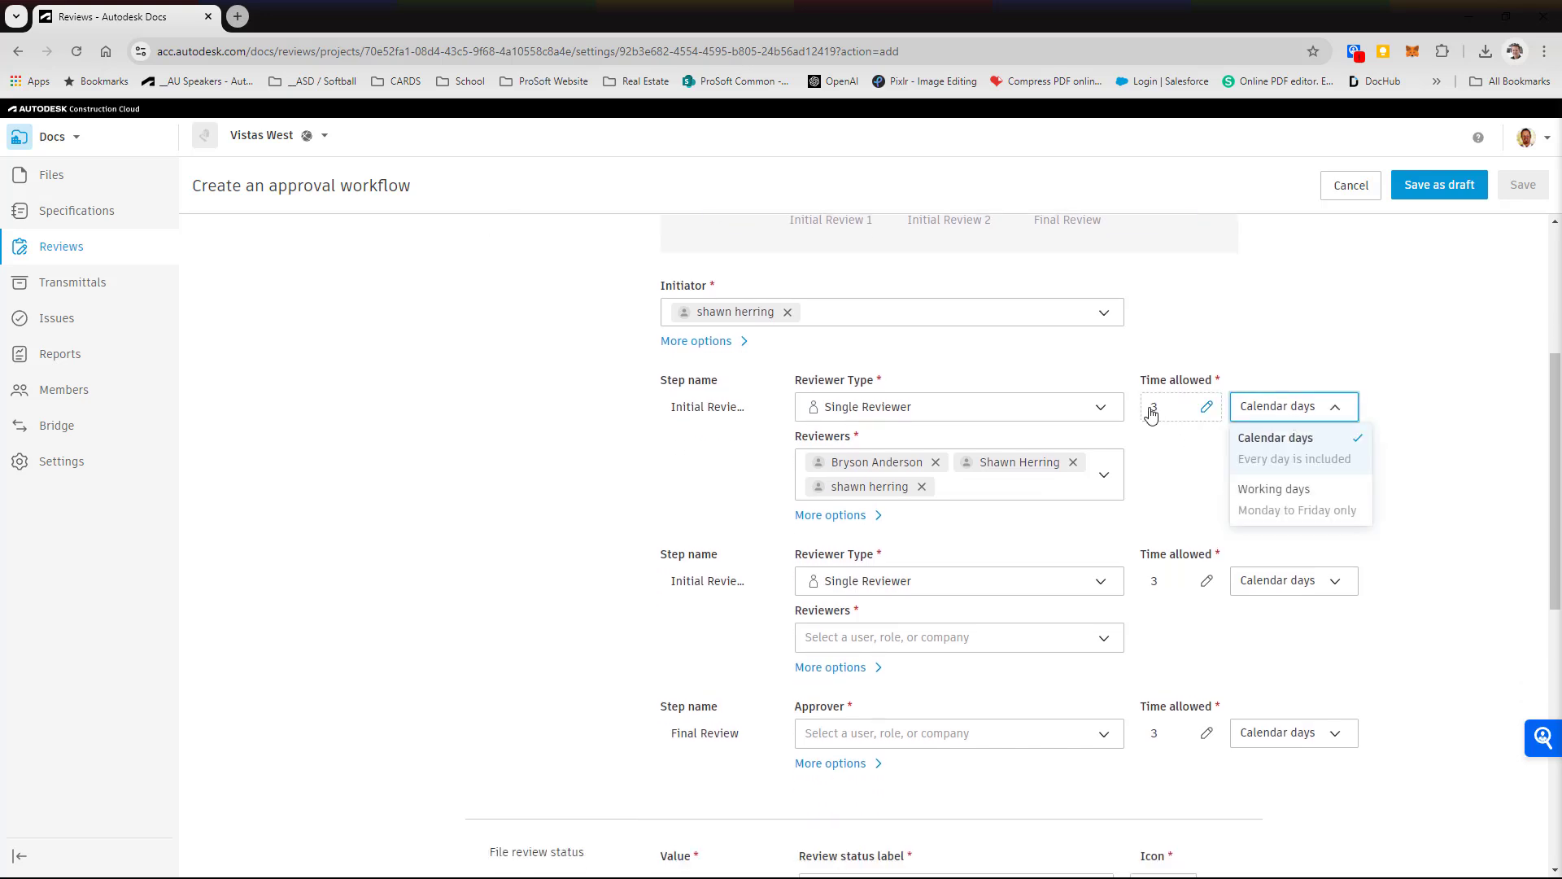
pyautogui.click(474, 629)
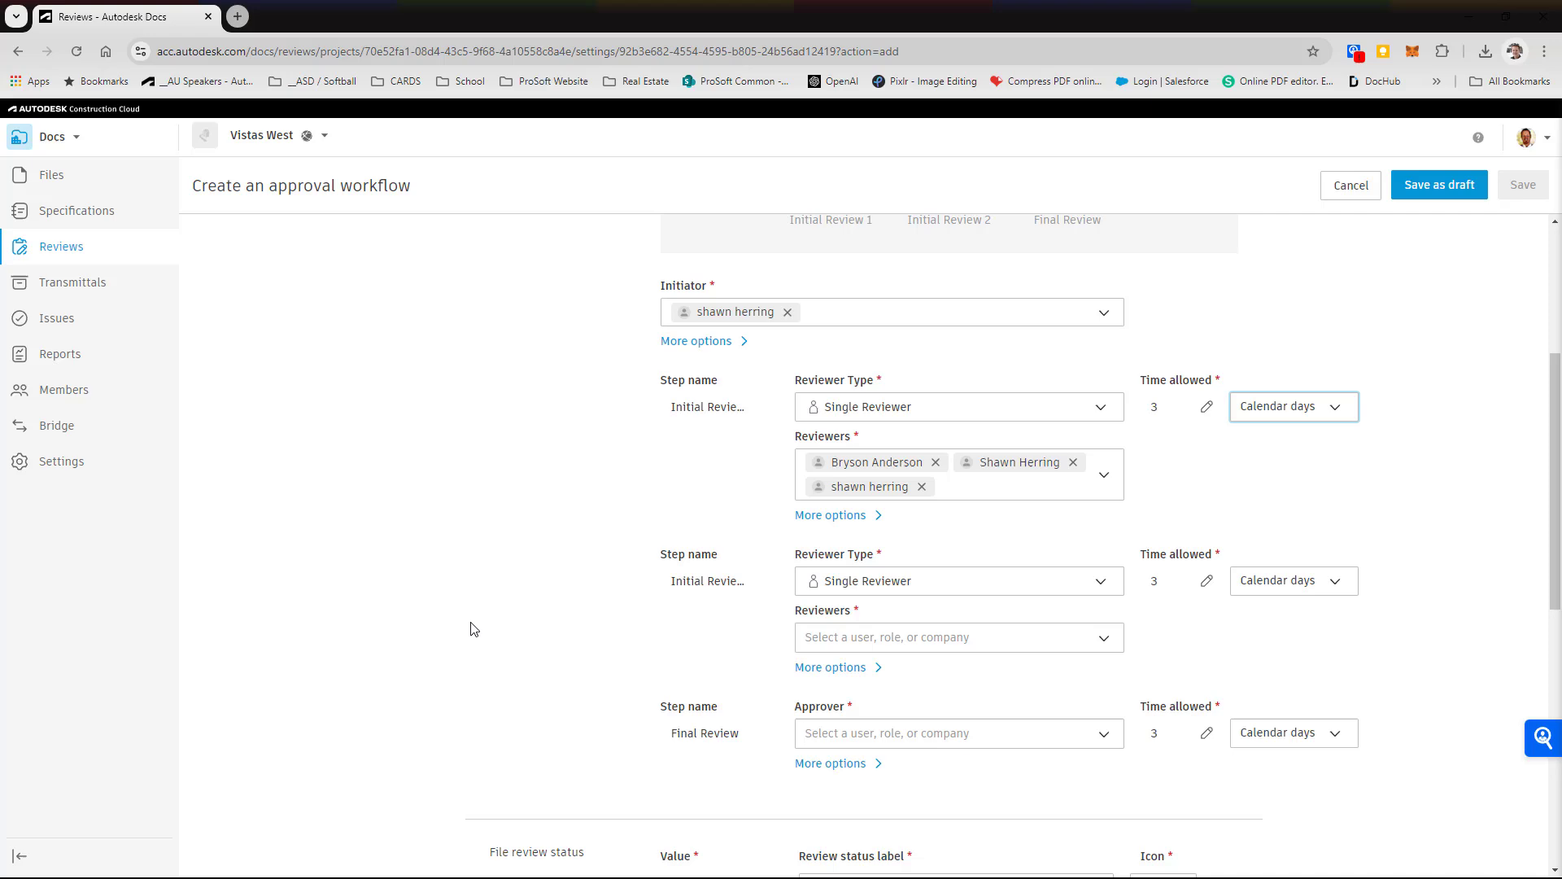
pyautogui.scroll(-1, 474, 629)
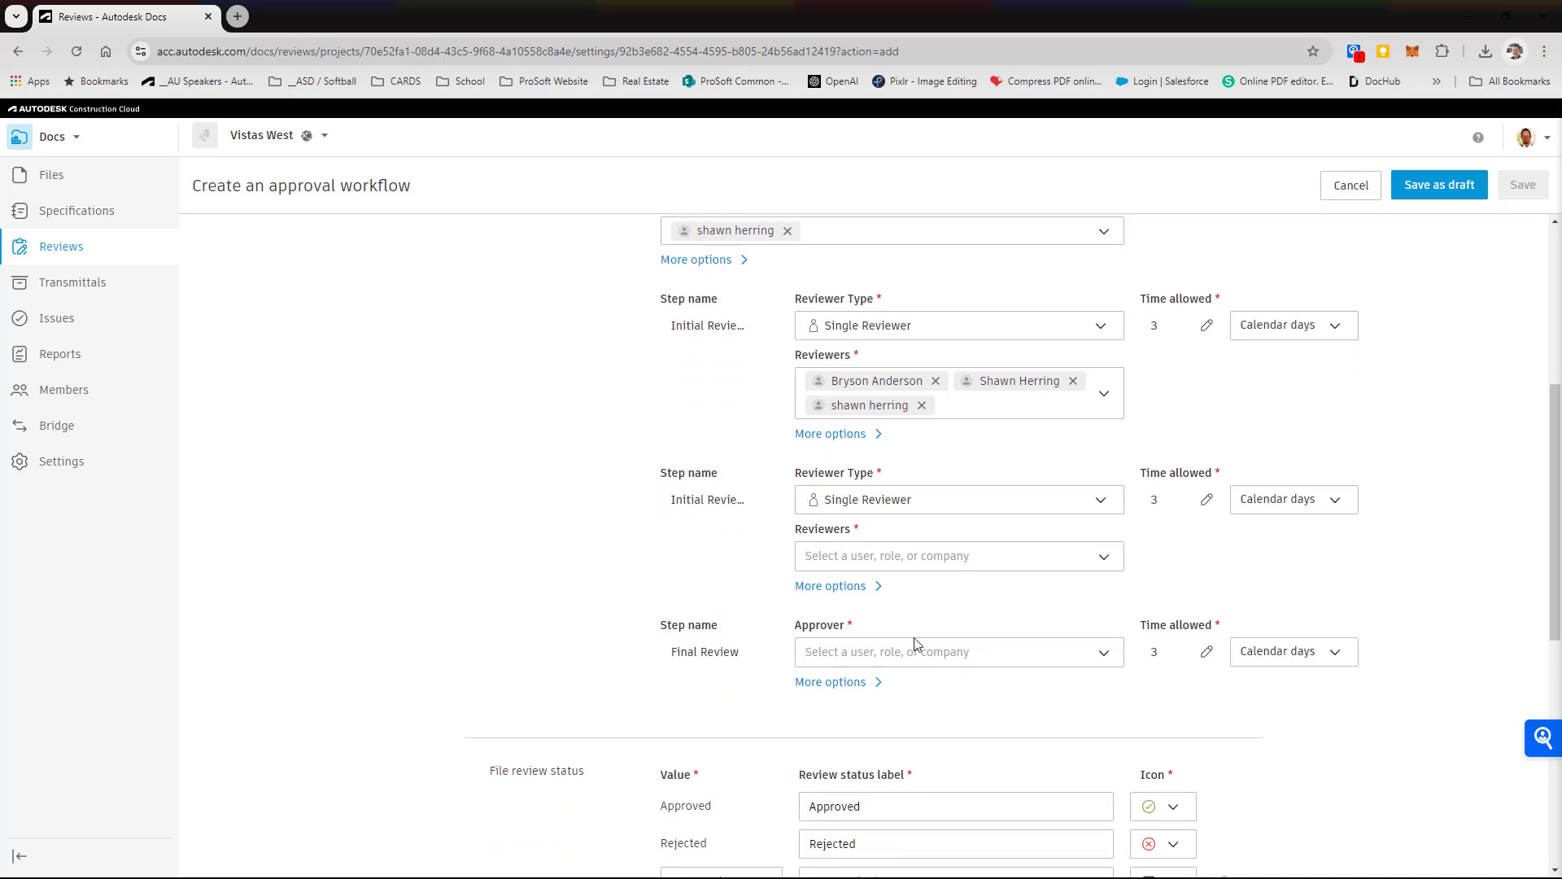
pyautogui.click(998, 651)
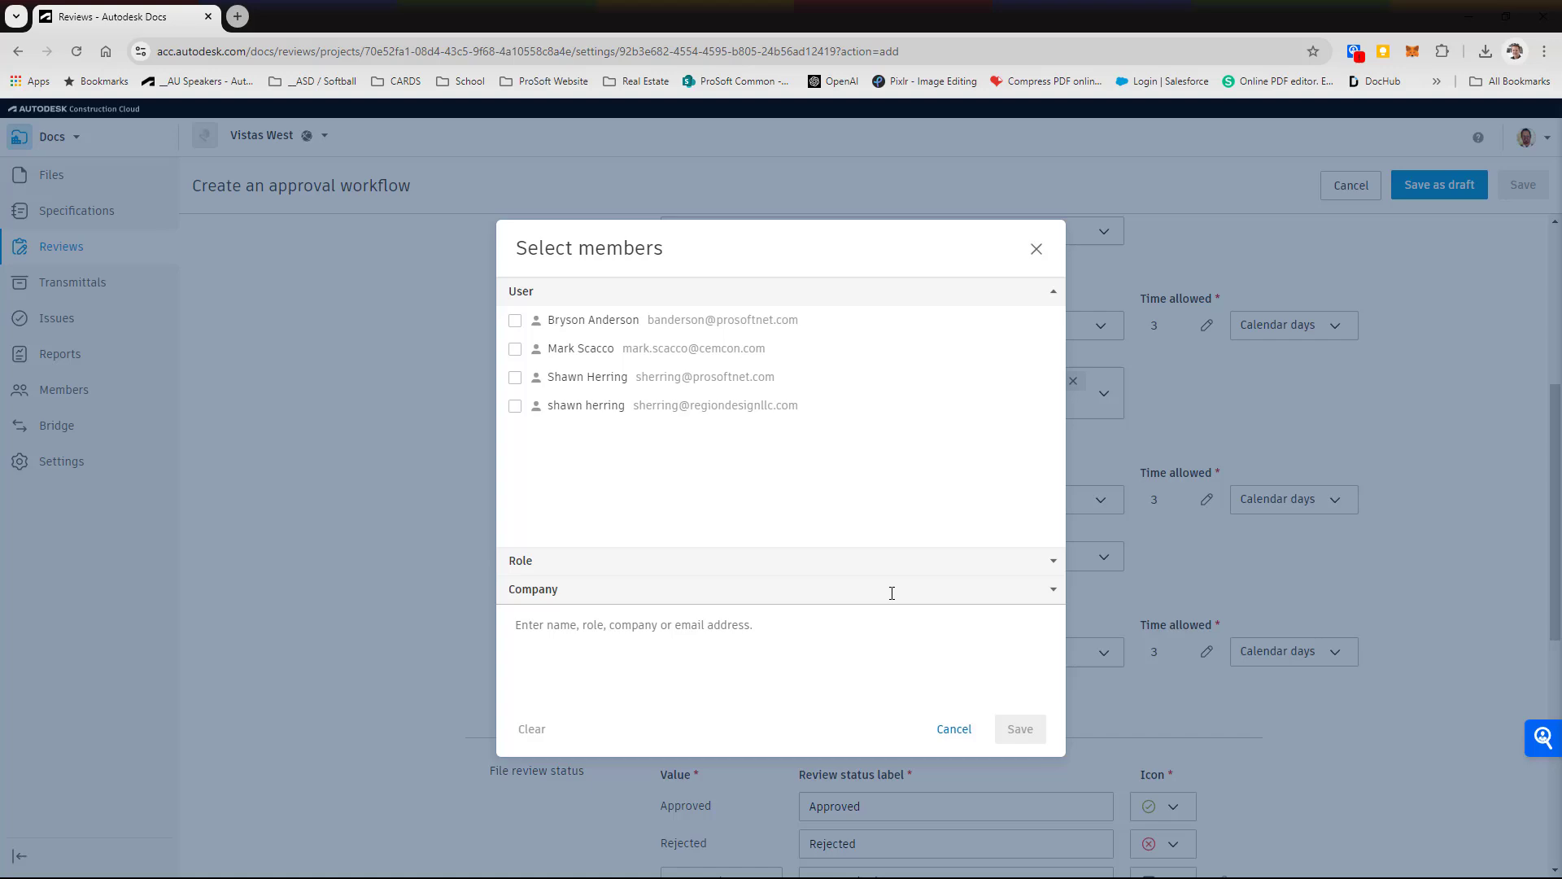
pyautogui.click(516, 379)
pyautogui.click(516, 406)
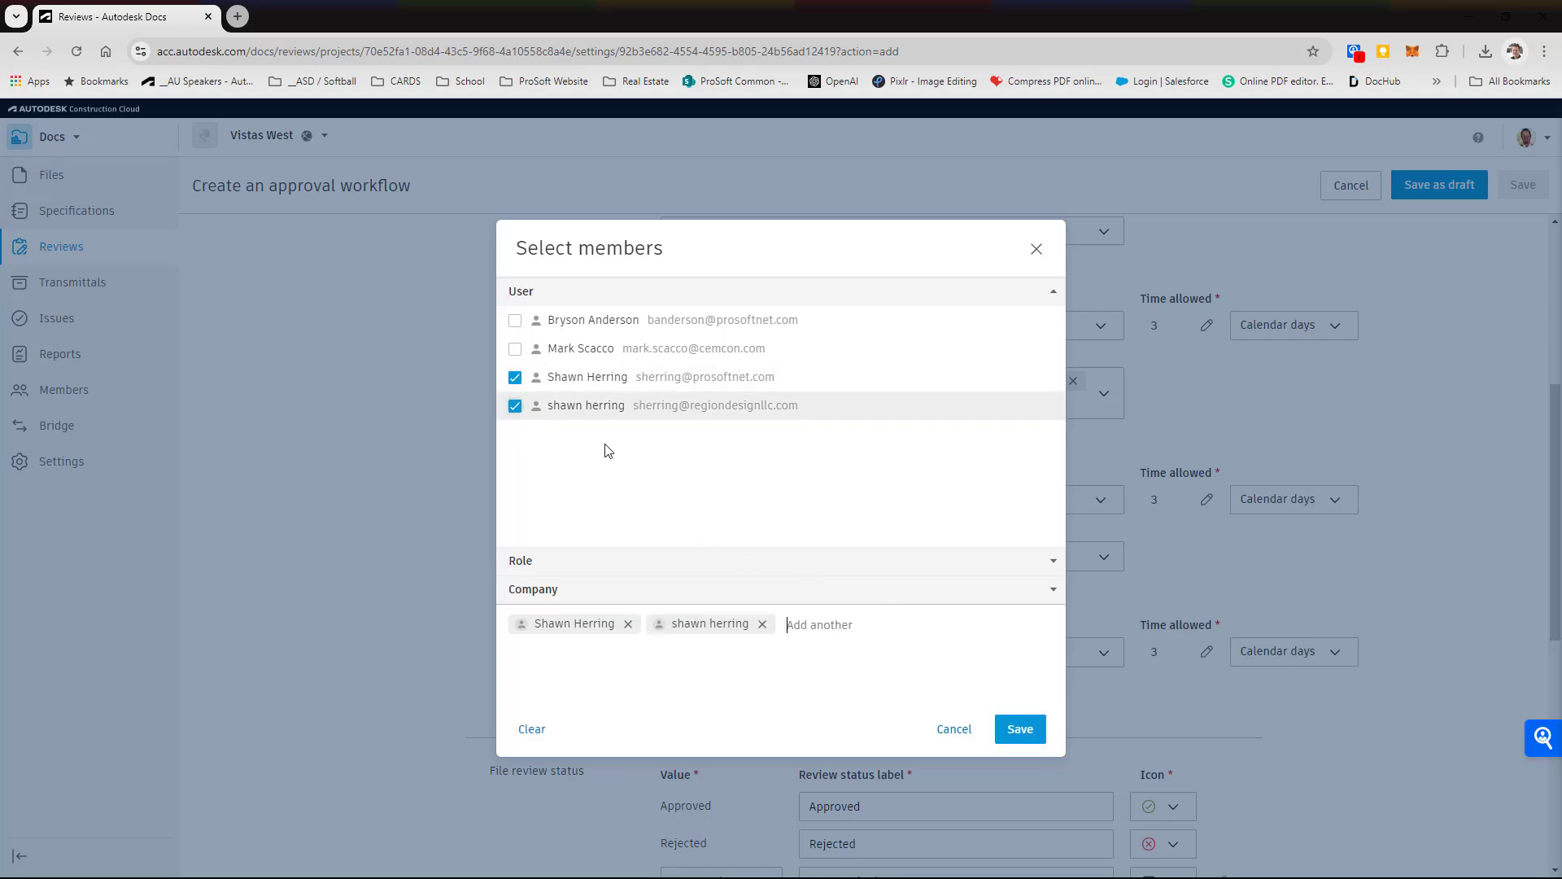
pyautogui.click(1032, 732)
# Copy approved files to Project Files/2_Sheet Files/Phase 1 on completion and save the workflow.
pyautogui.scroll(-3, 941, 593)
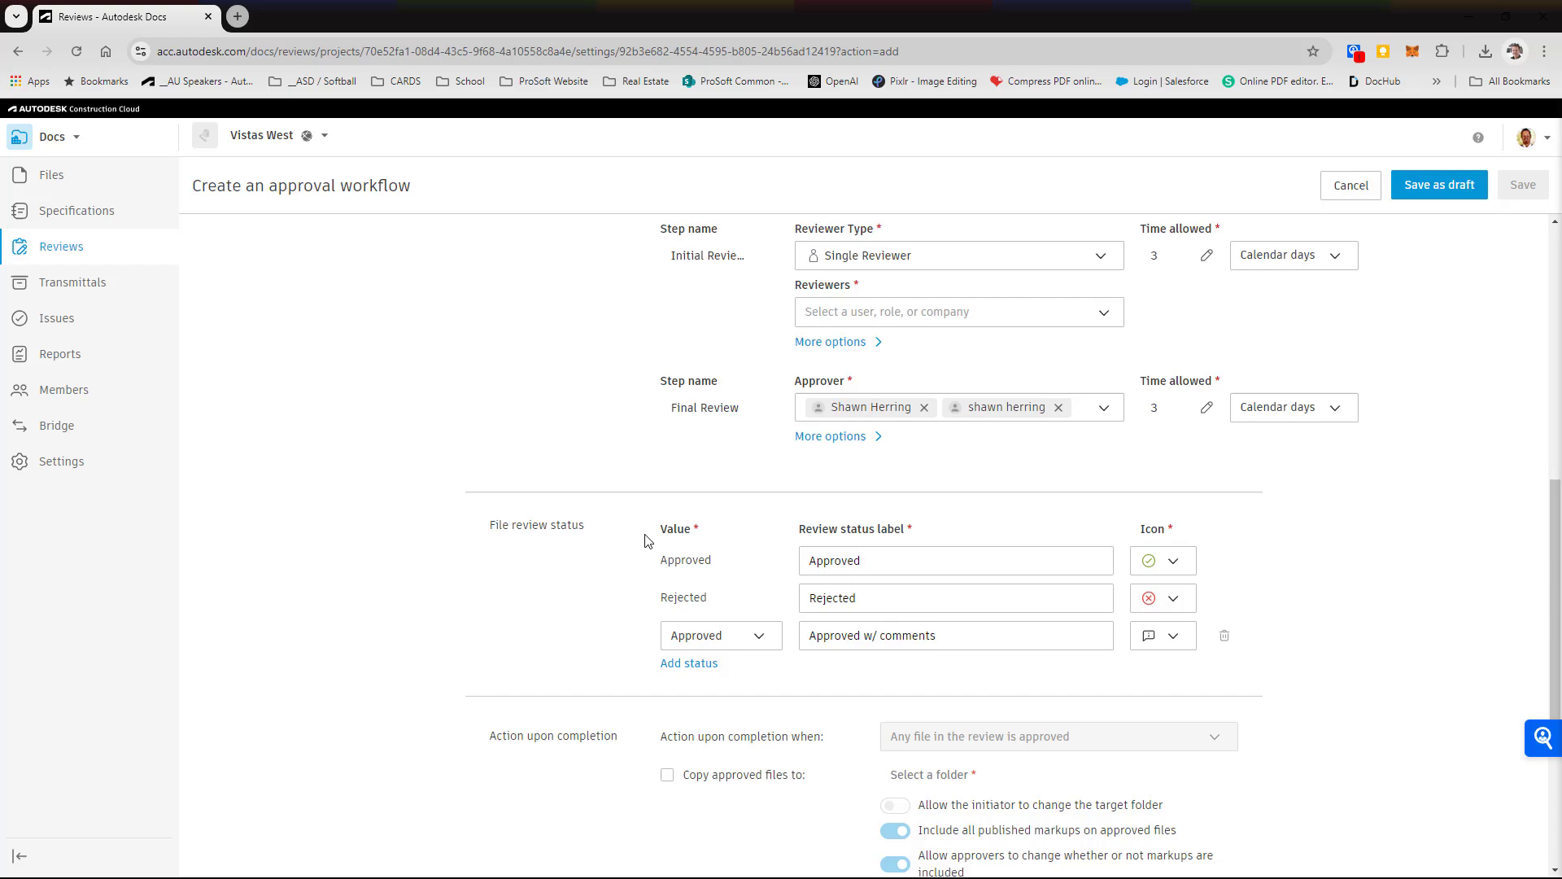
pyautogui.scroll(-2, 643, 537)
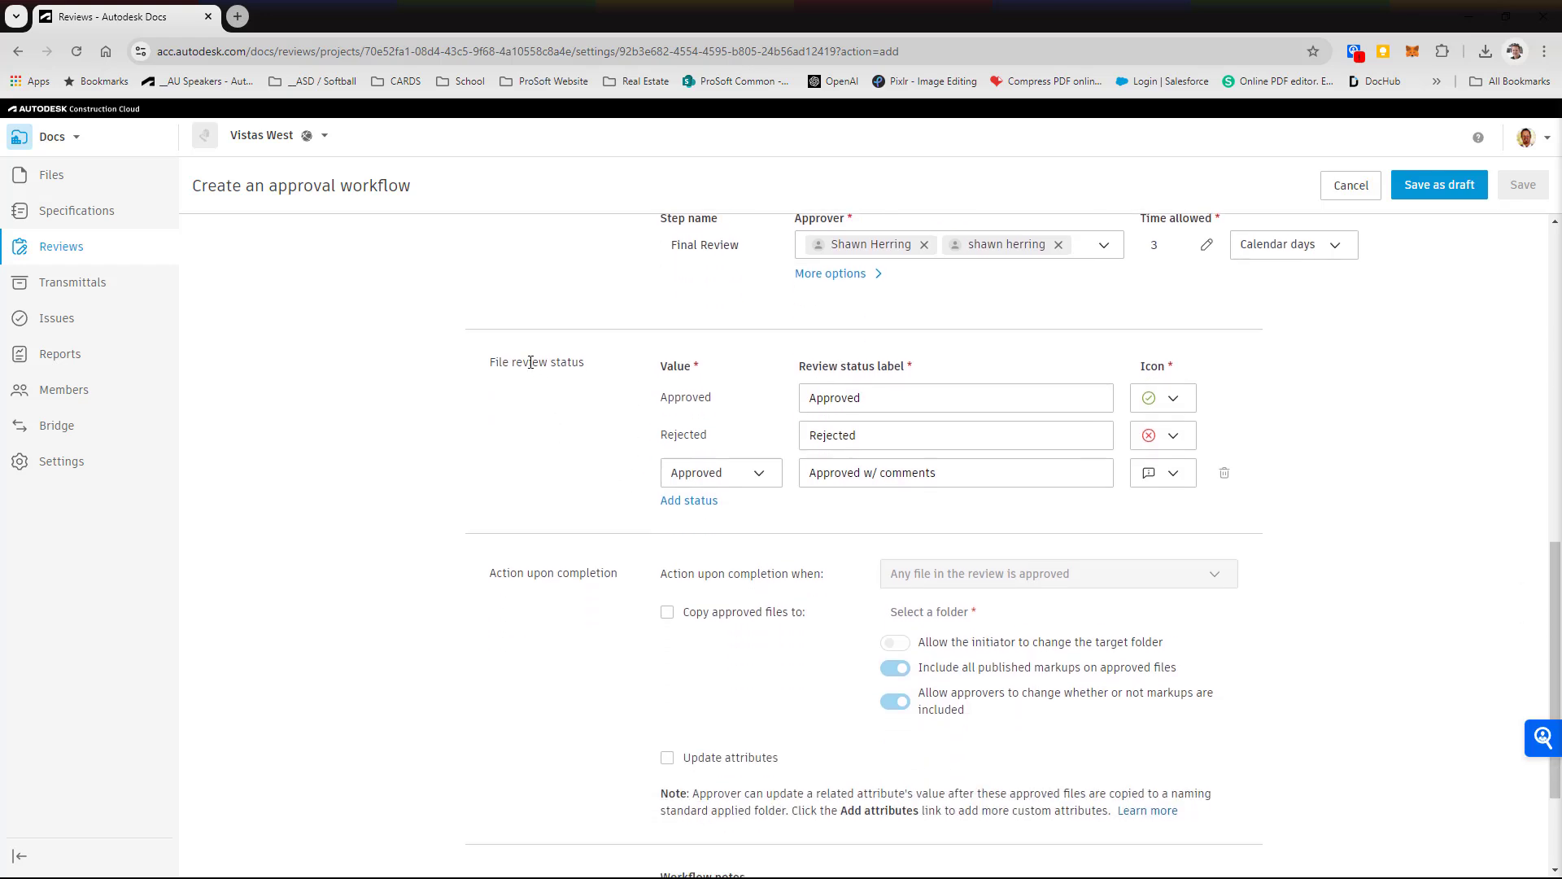
pyautogui.scroll(-2, 499, 478)
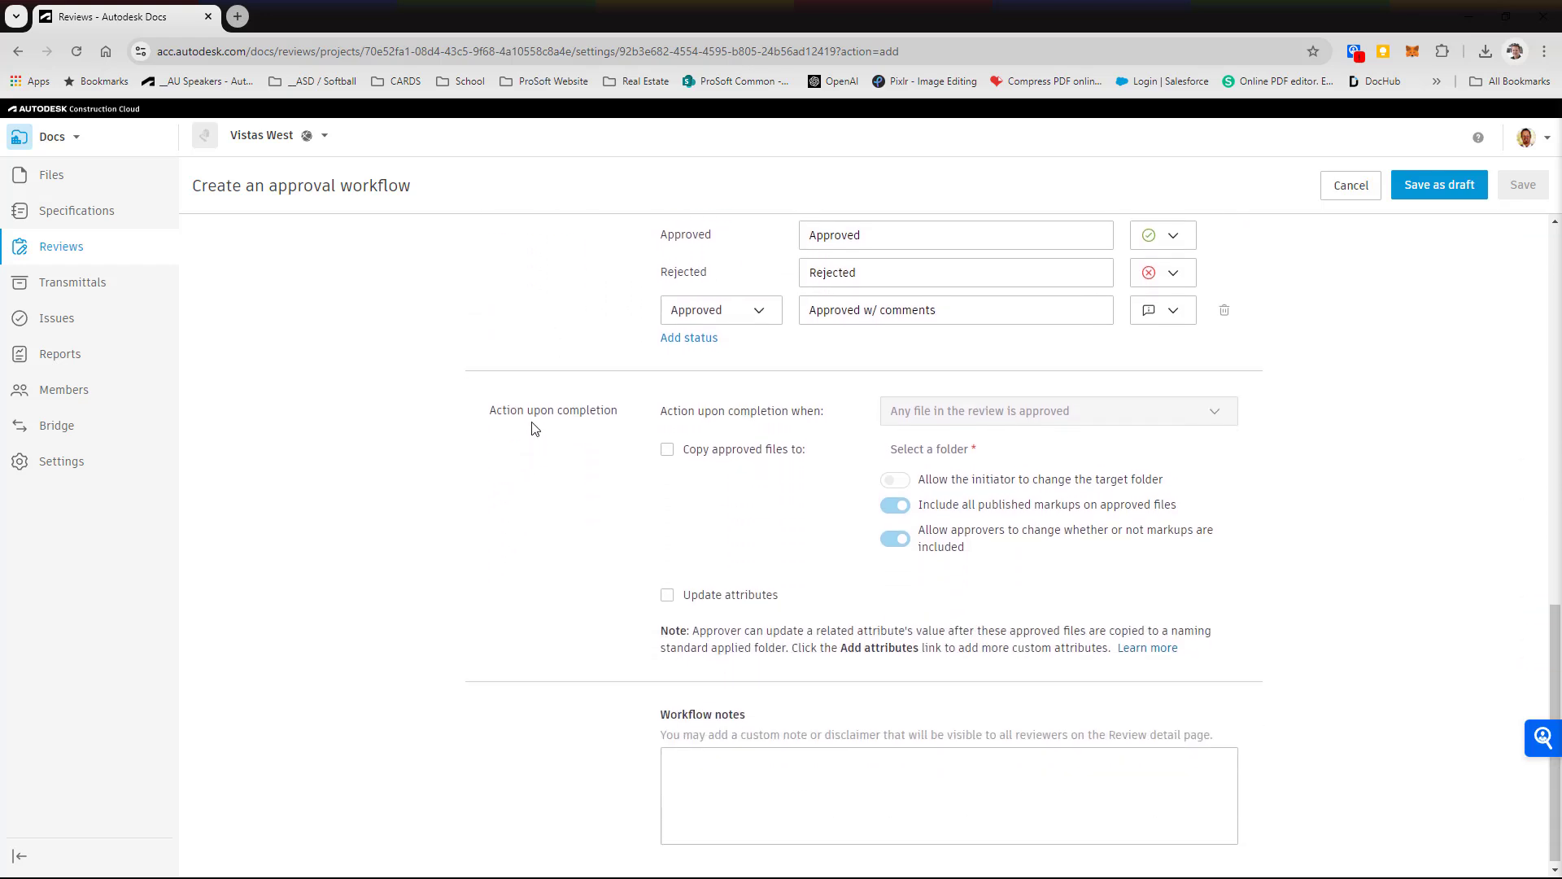
pyautogui.click(667, 450)
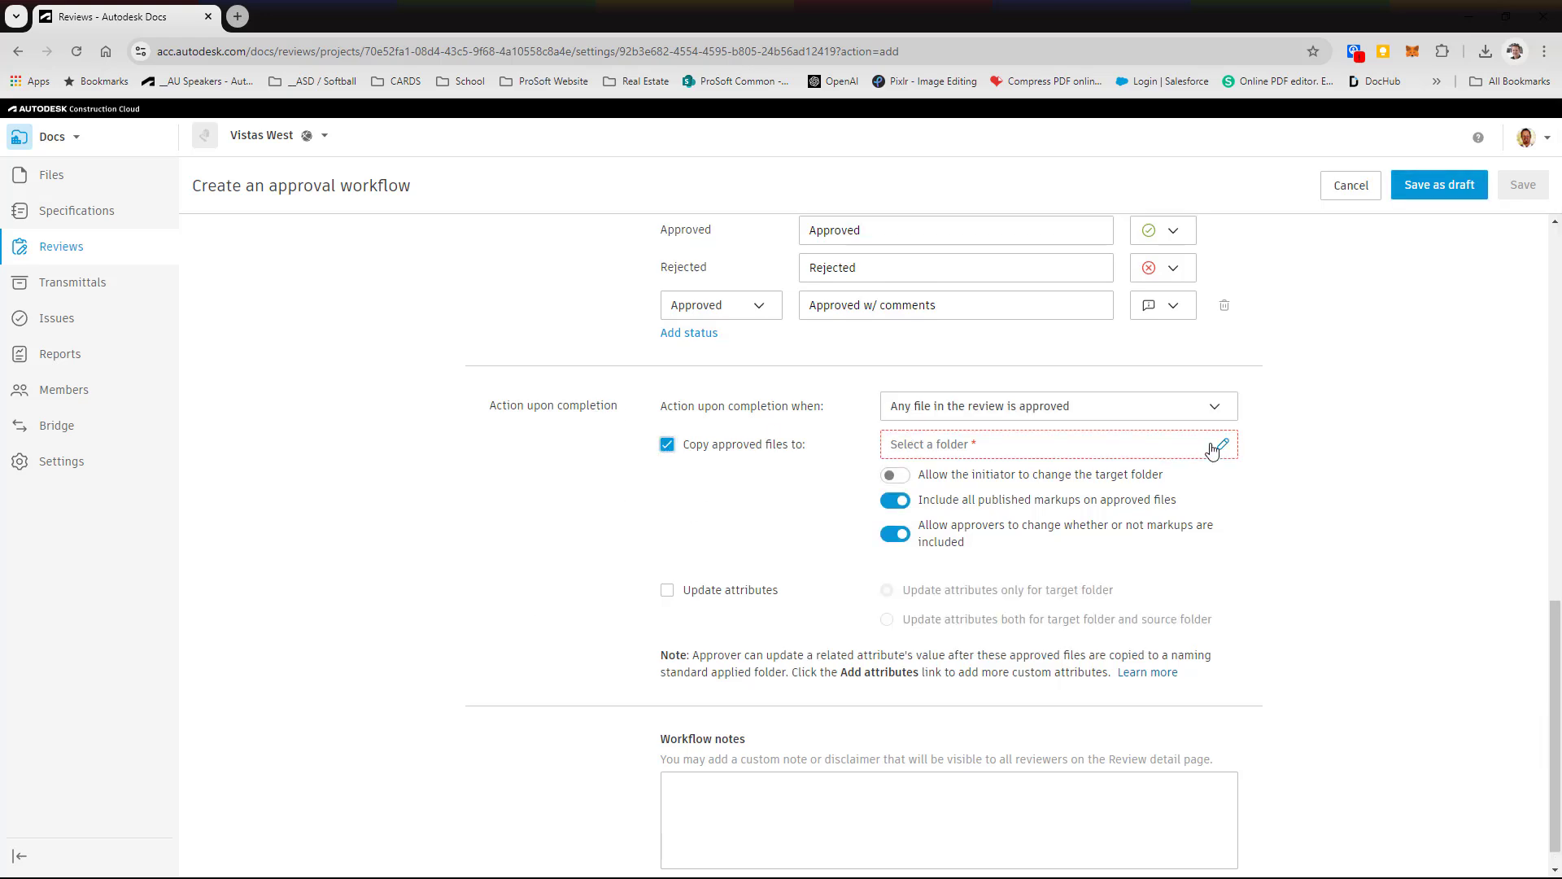
pyautogui.click(1032, 447)
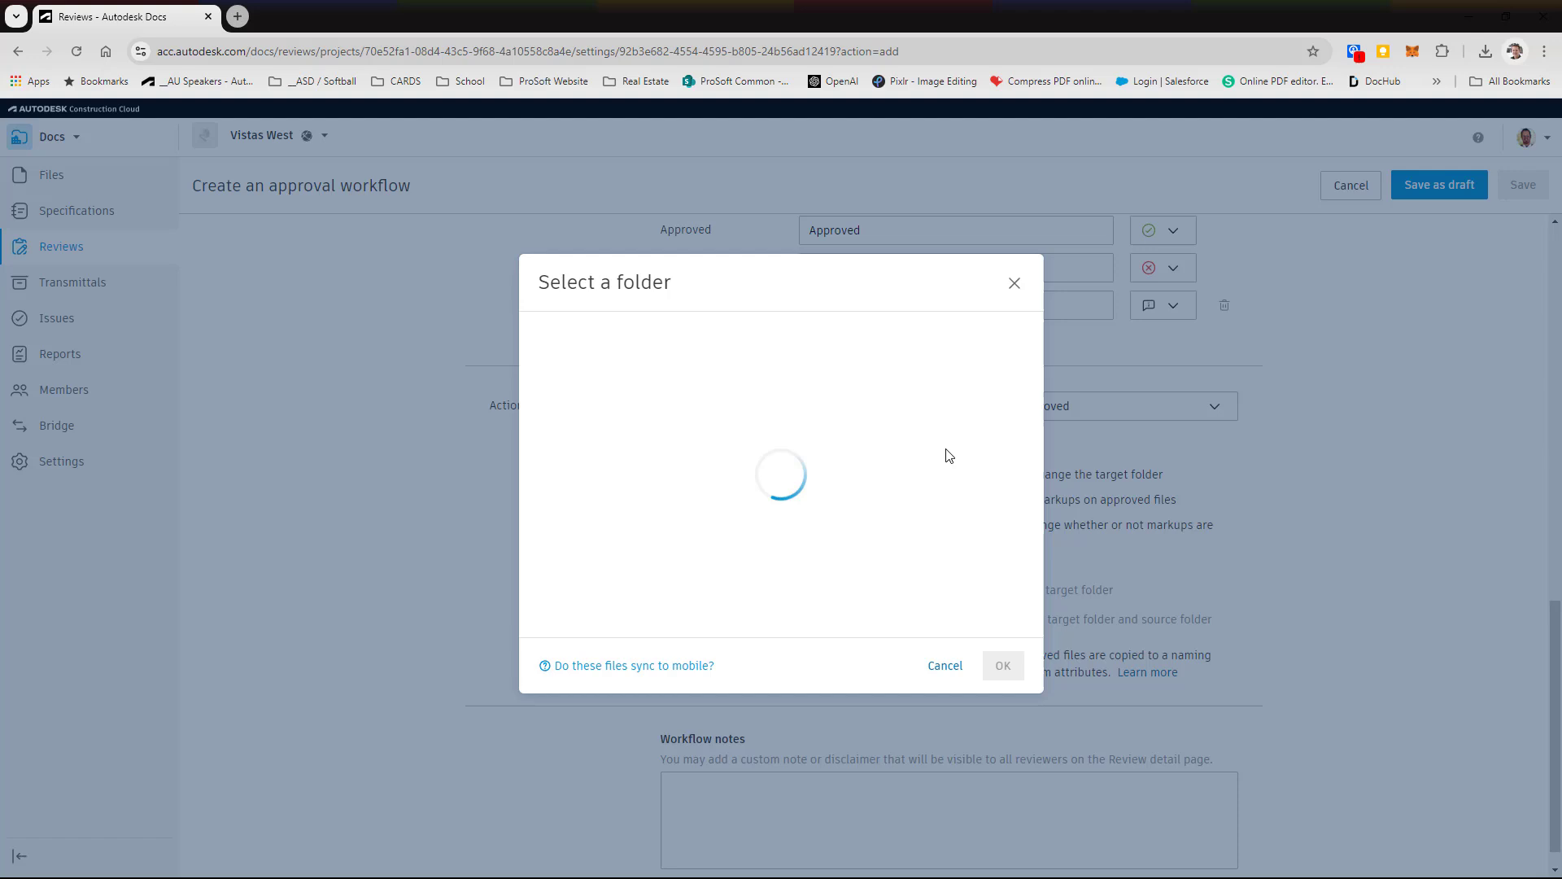
pyautogui.click(623, 334)
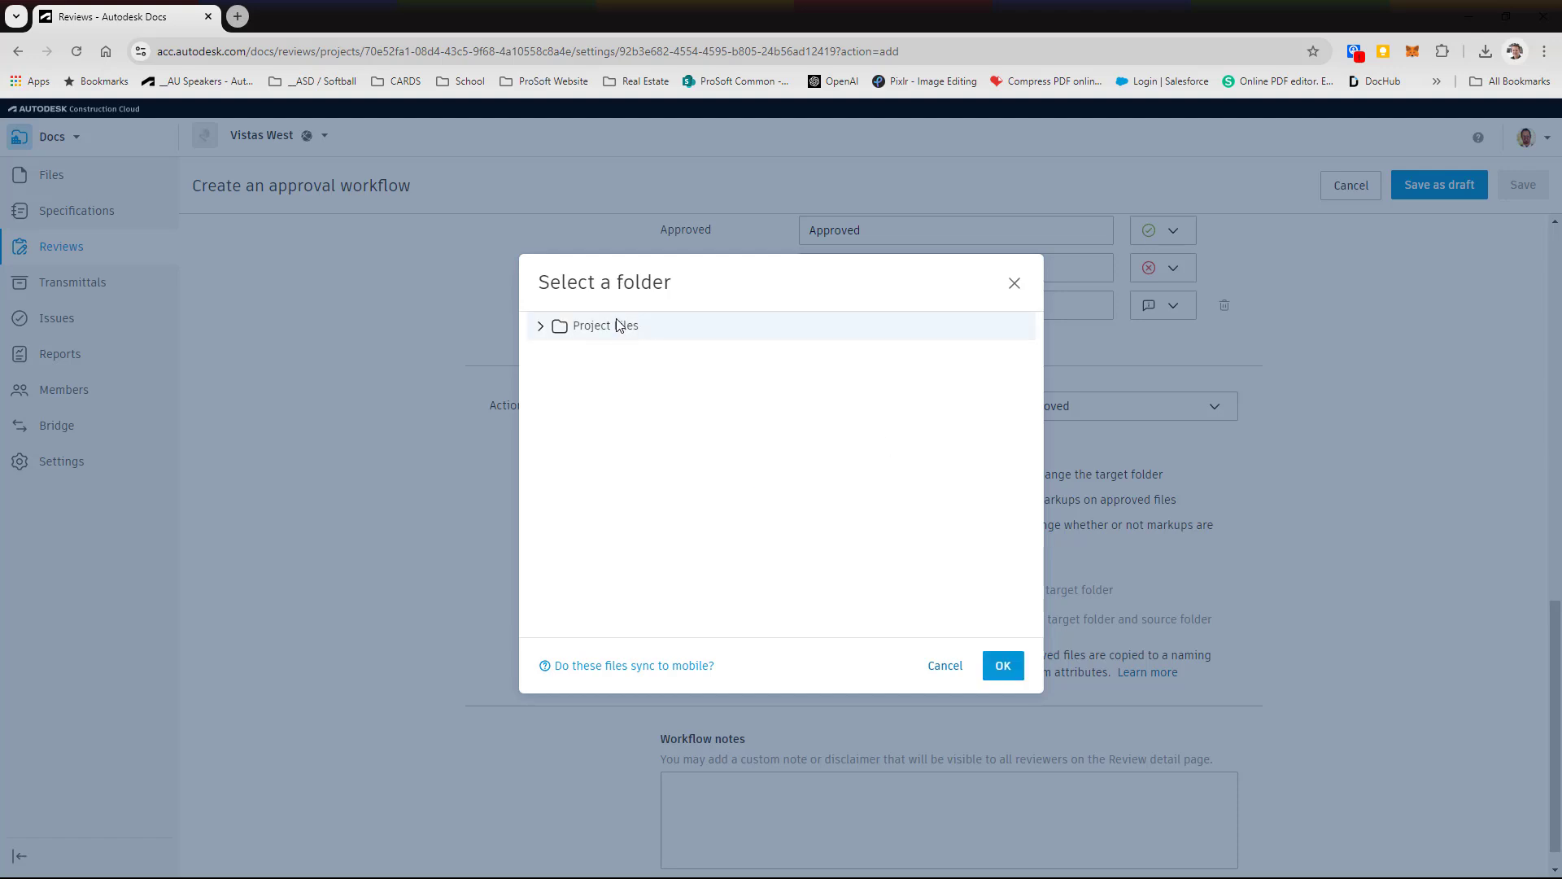
pyautogui.click(540, 326)
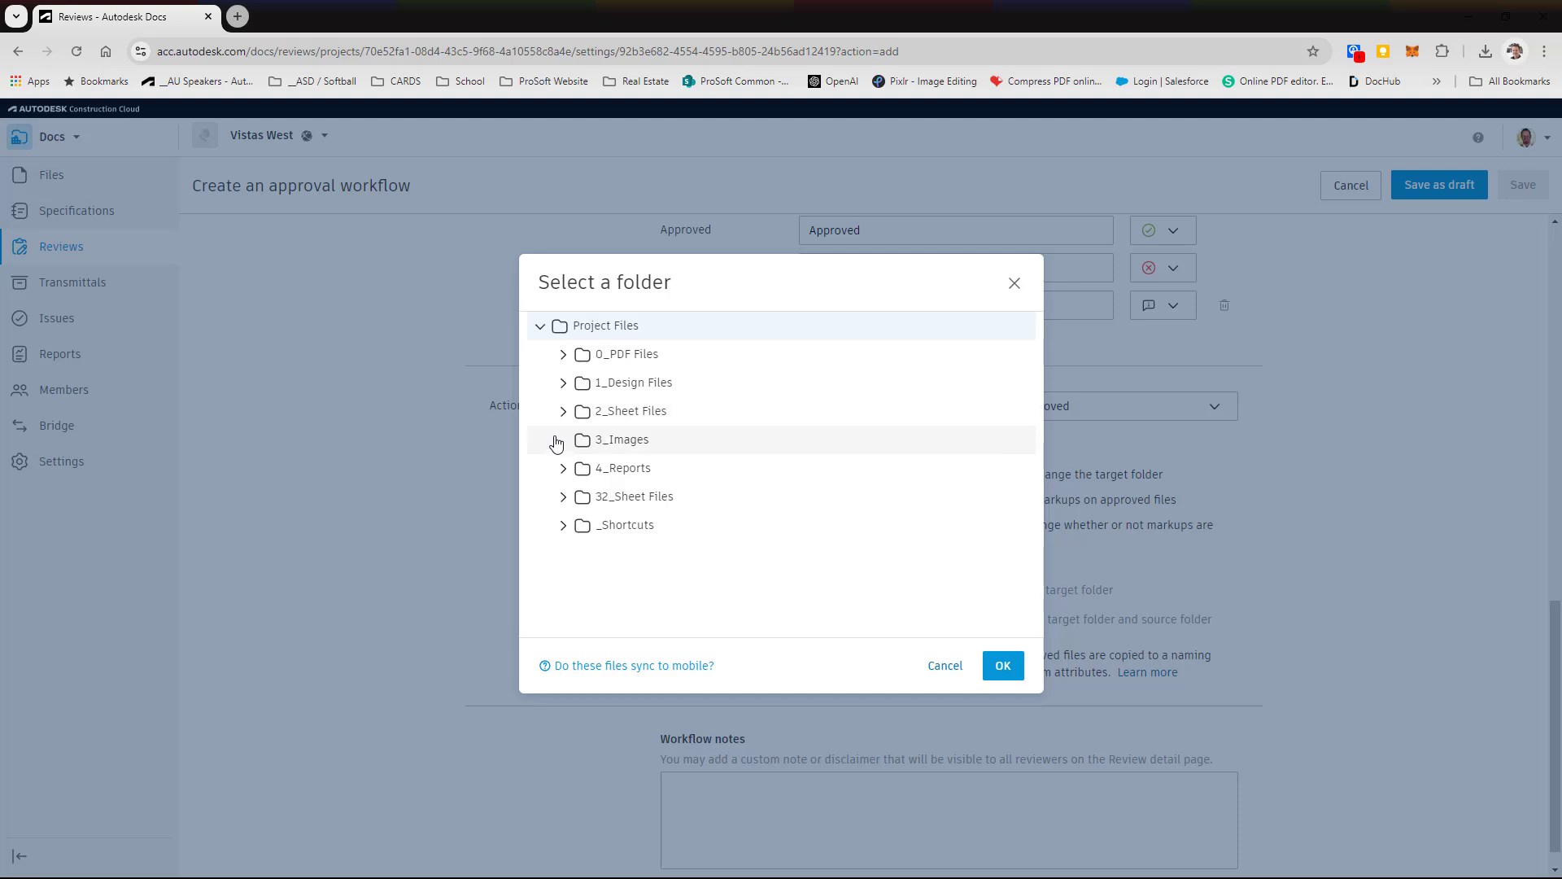
pyautogui.click(563, 411)
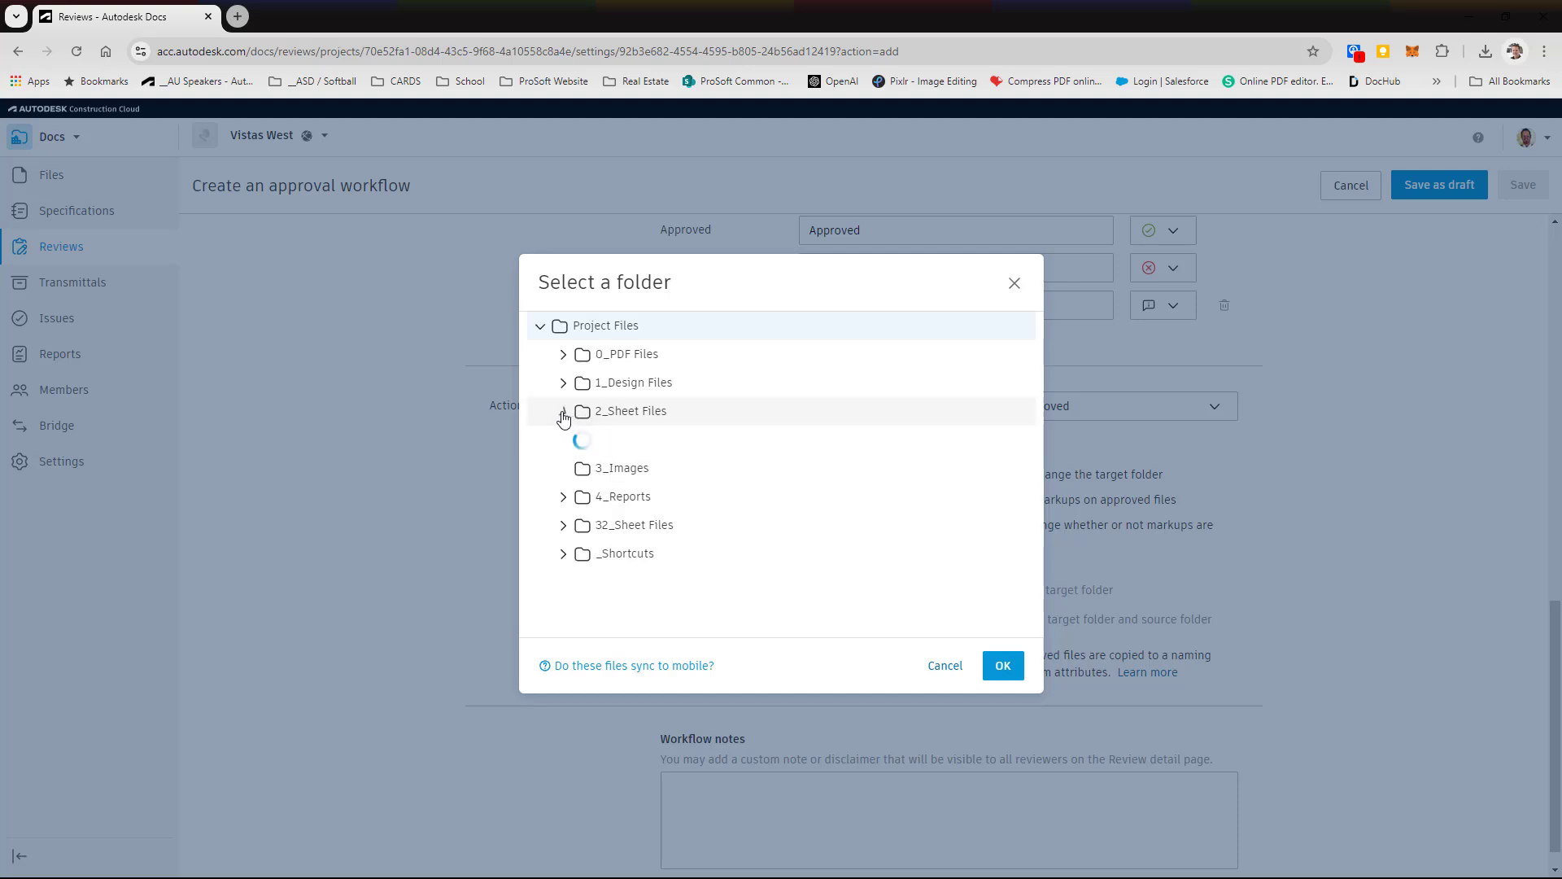
pyautogui.click(651, 442)
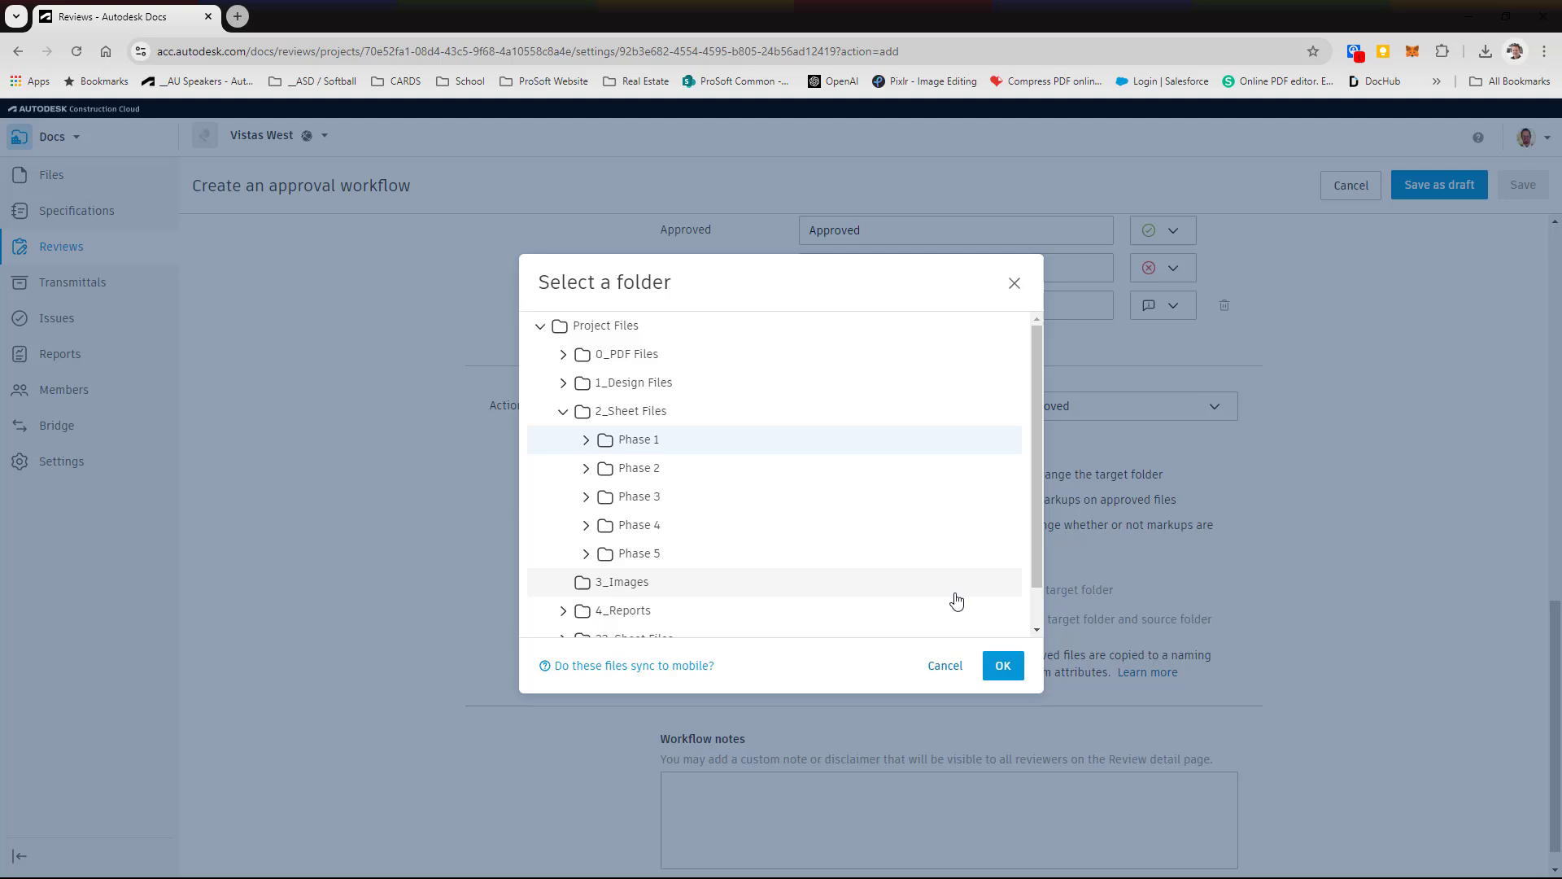
pyautogui.click(1003, 666)
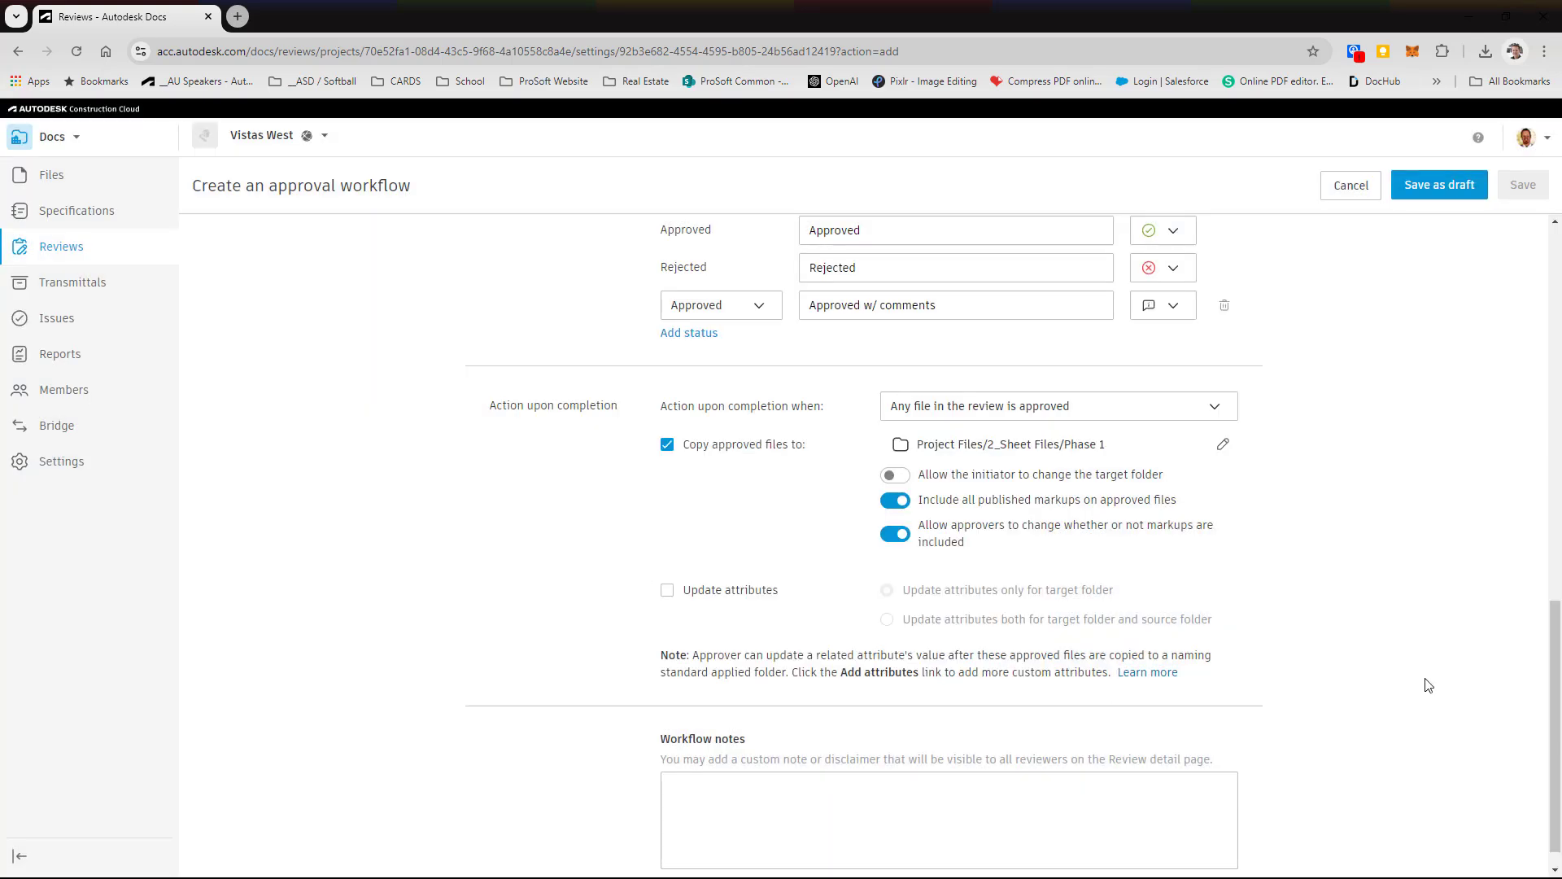
pyautogui.scroll(7, 1427, 250)
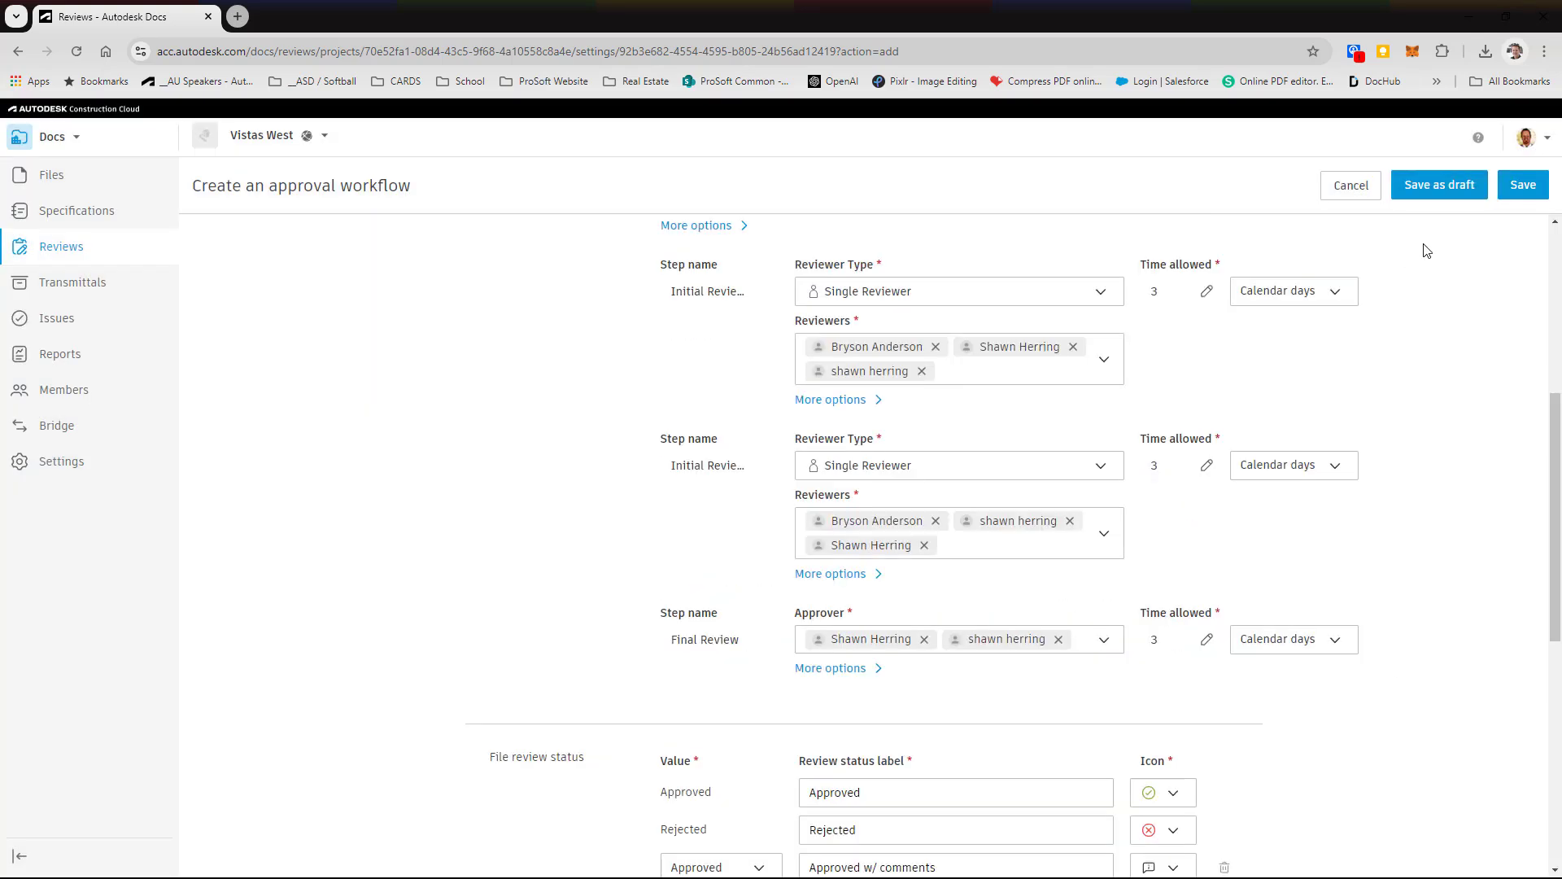
pyautogui.click(1518, 187)
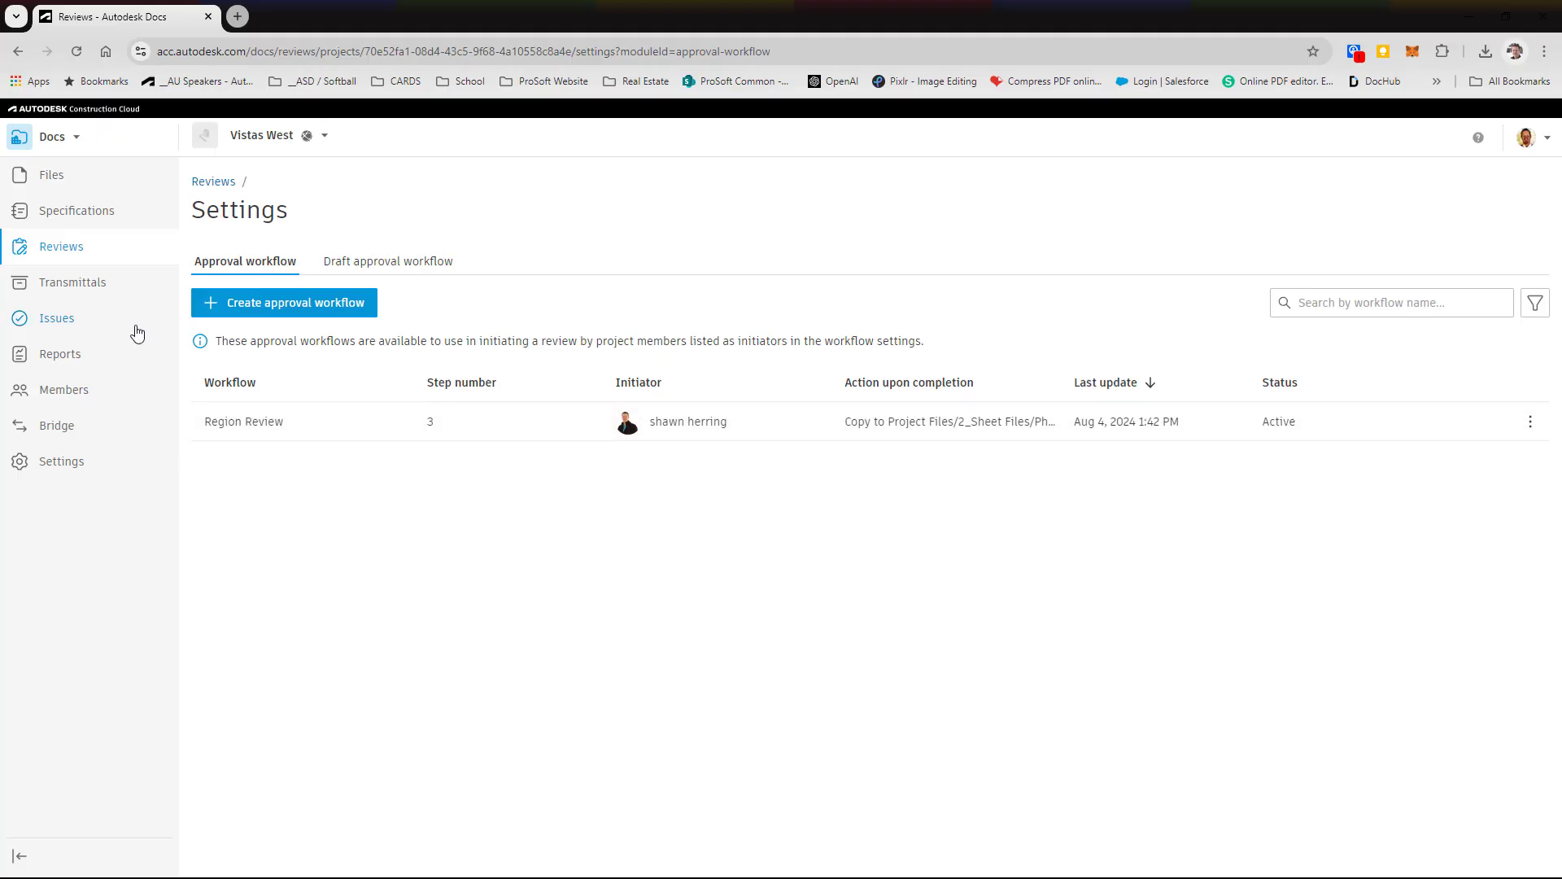
# Start a new review and browse to Project Files > 2_Sheet Files > Phase 1.
pyautogui.click(63, 249)
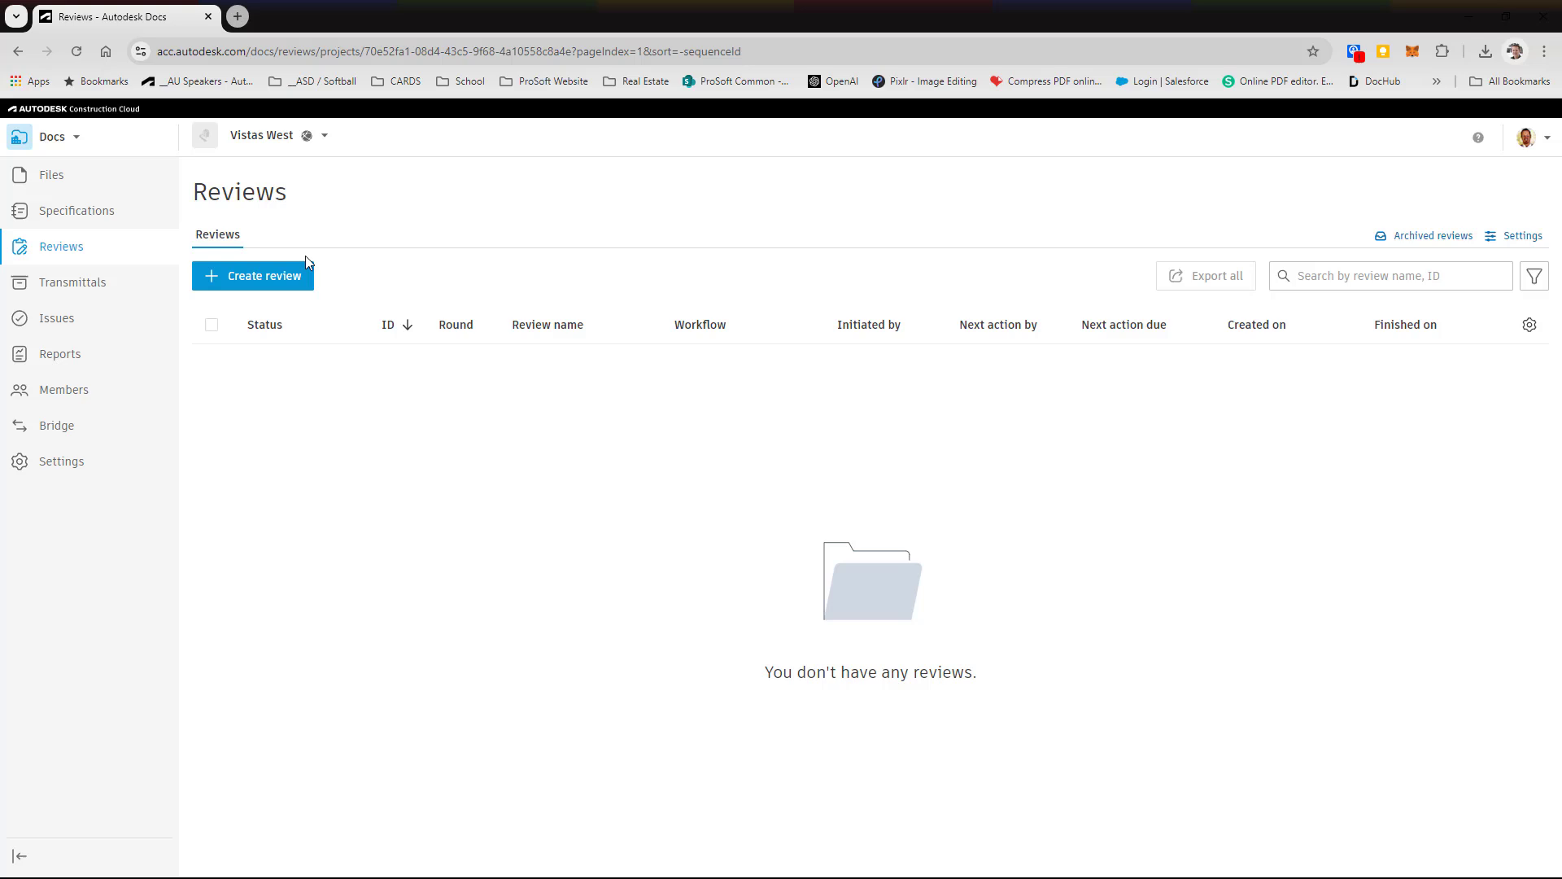
pyautogui.click(244, 283)
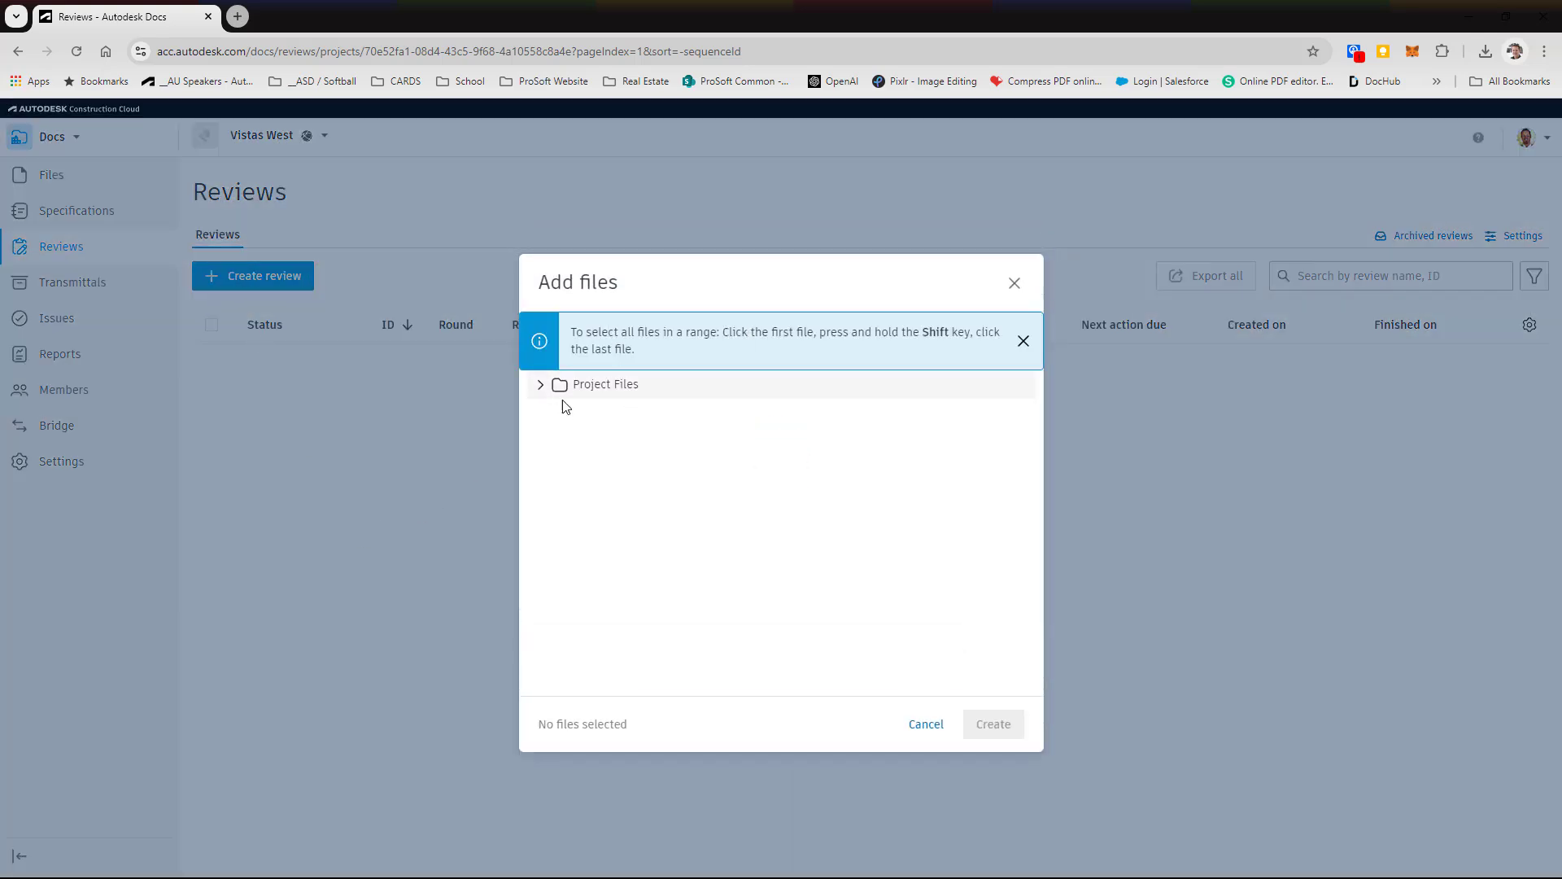
pyautogui.click(540, 385)
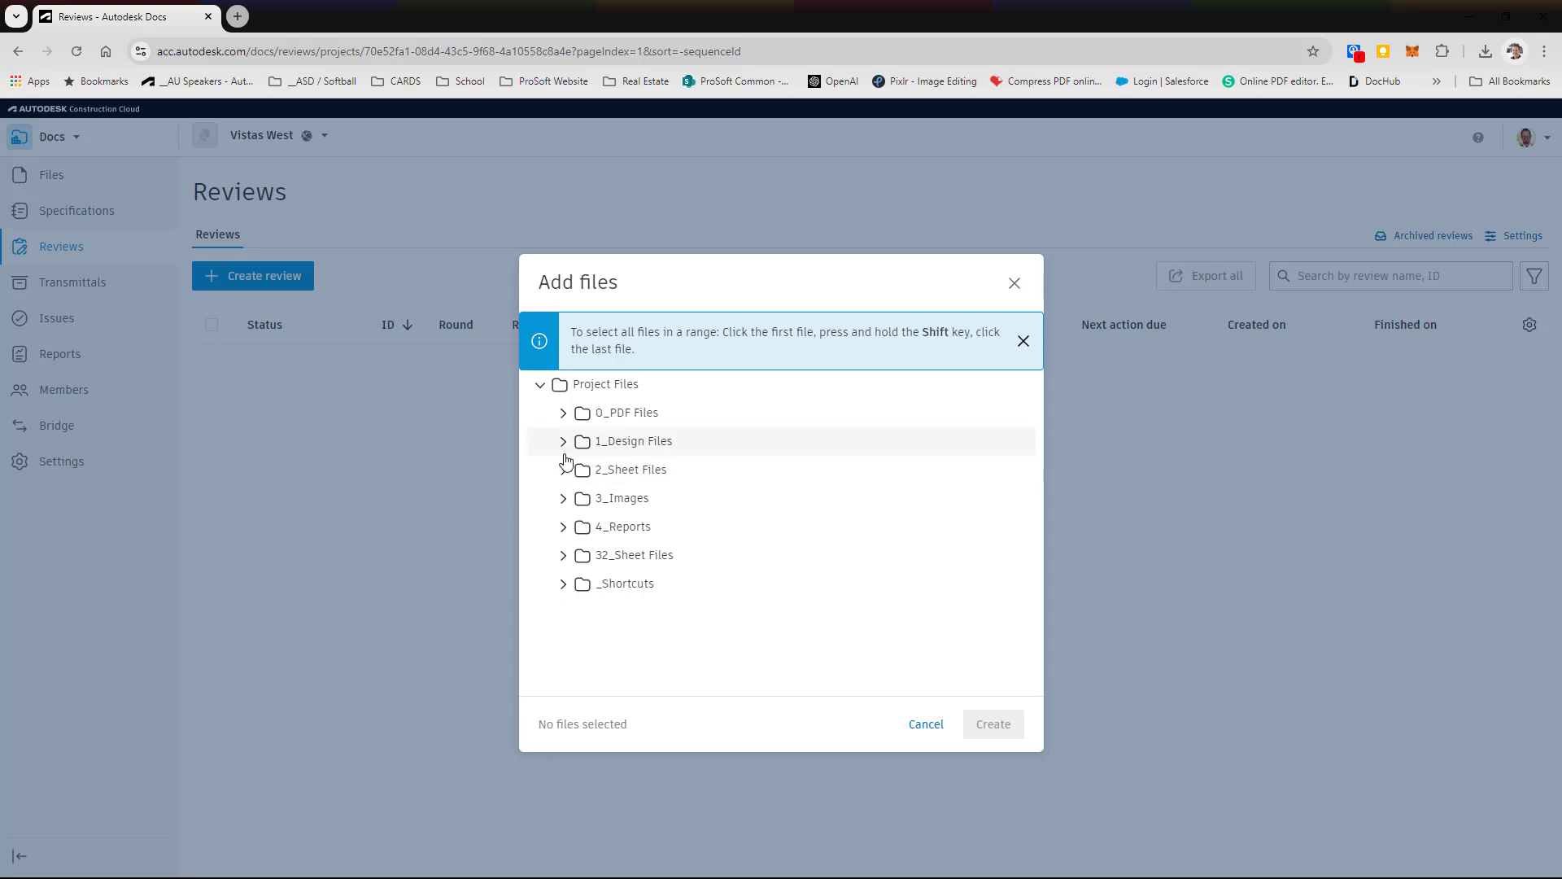
pyautogui.click(563, 470)
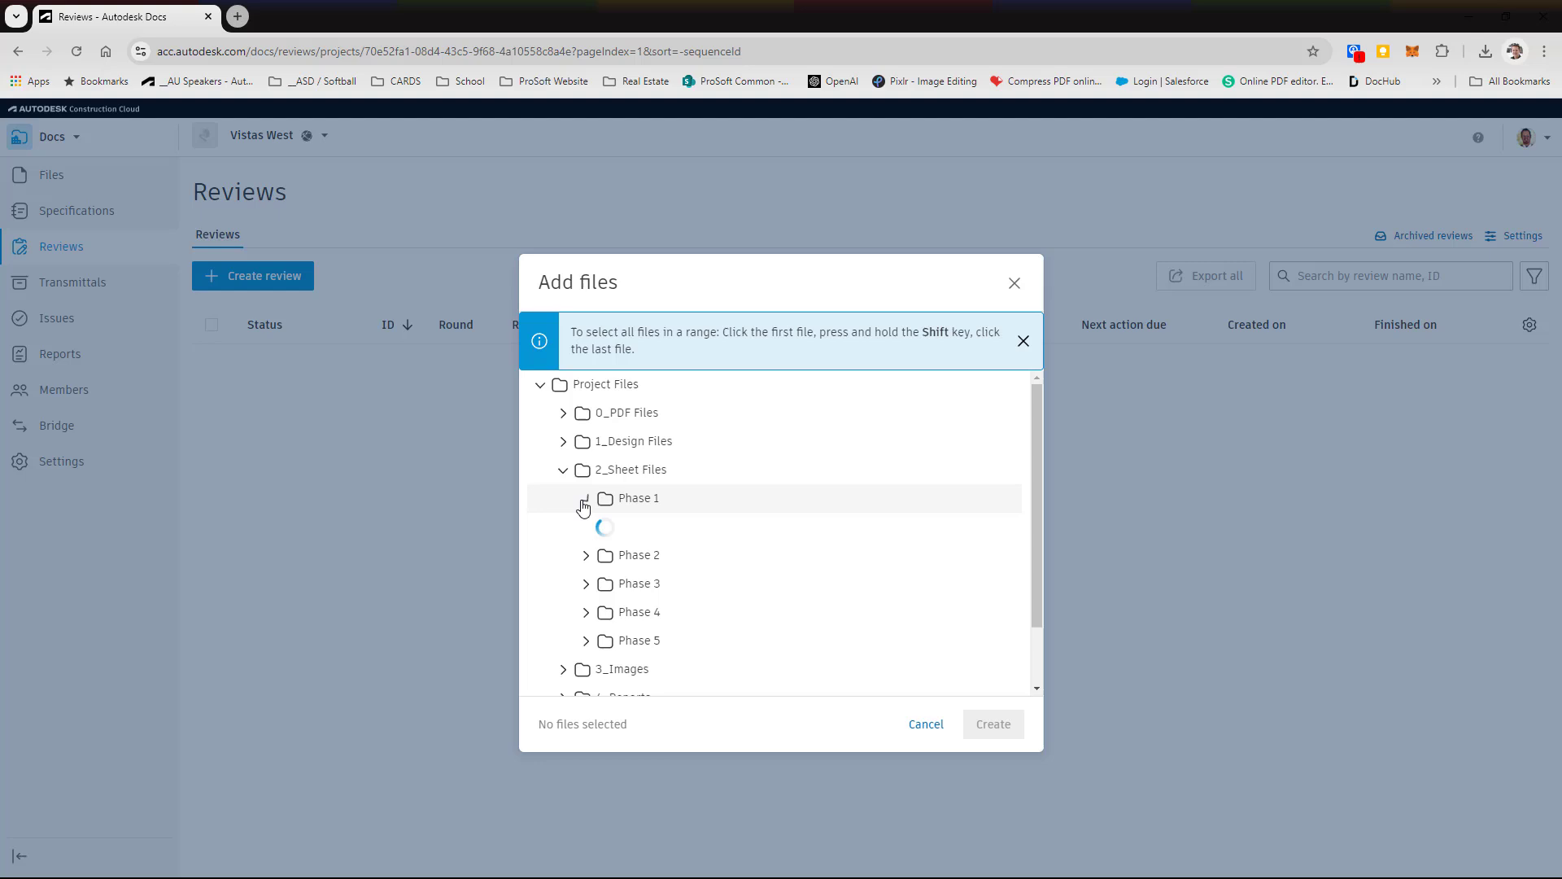
pyautogui.scroll(-2, 617, 504)
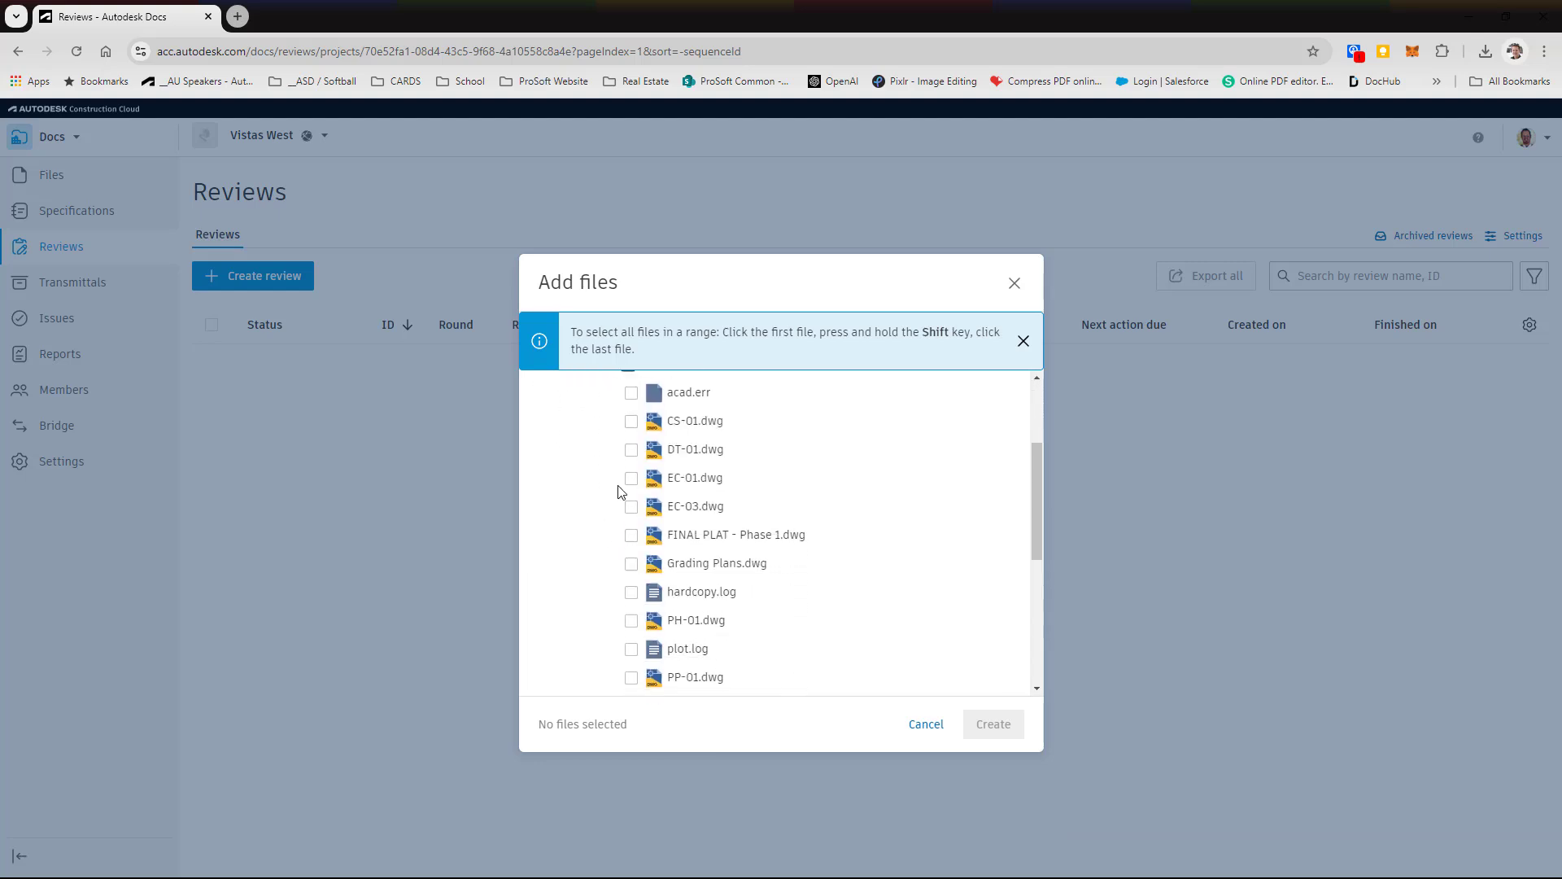
# Select the ten drawings, CS-01 through V-Map.dwg, including EC-01, EC-03 and Grading Plans.
pyautogui.click(631, 421)
pyautogui.click(631, 449)
pyautogui.click(631, 478)
pyautogui.click(631, 506)
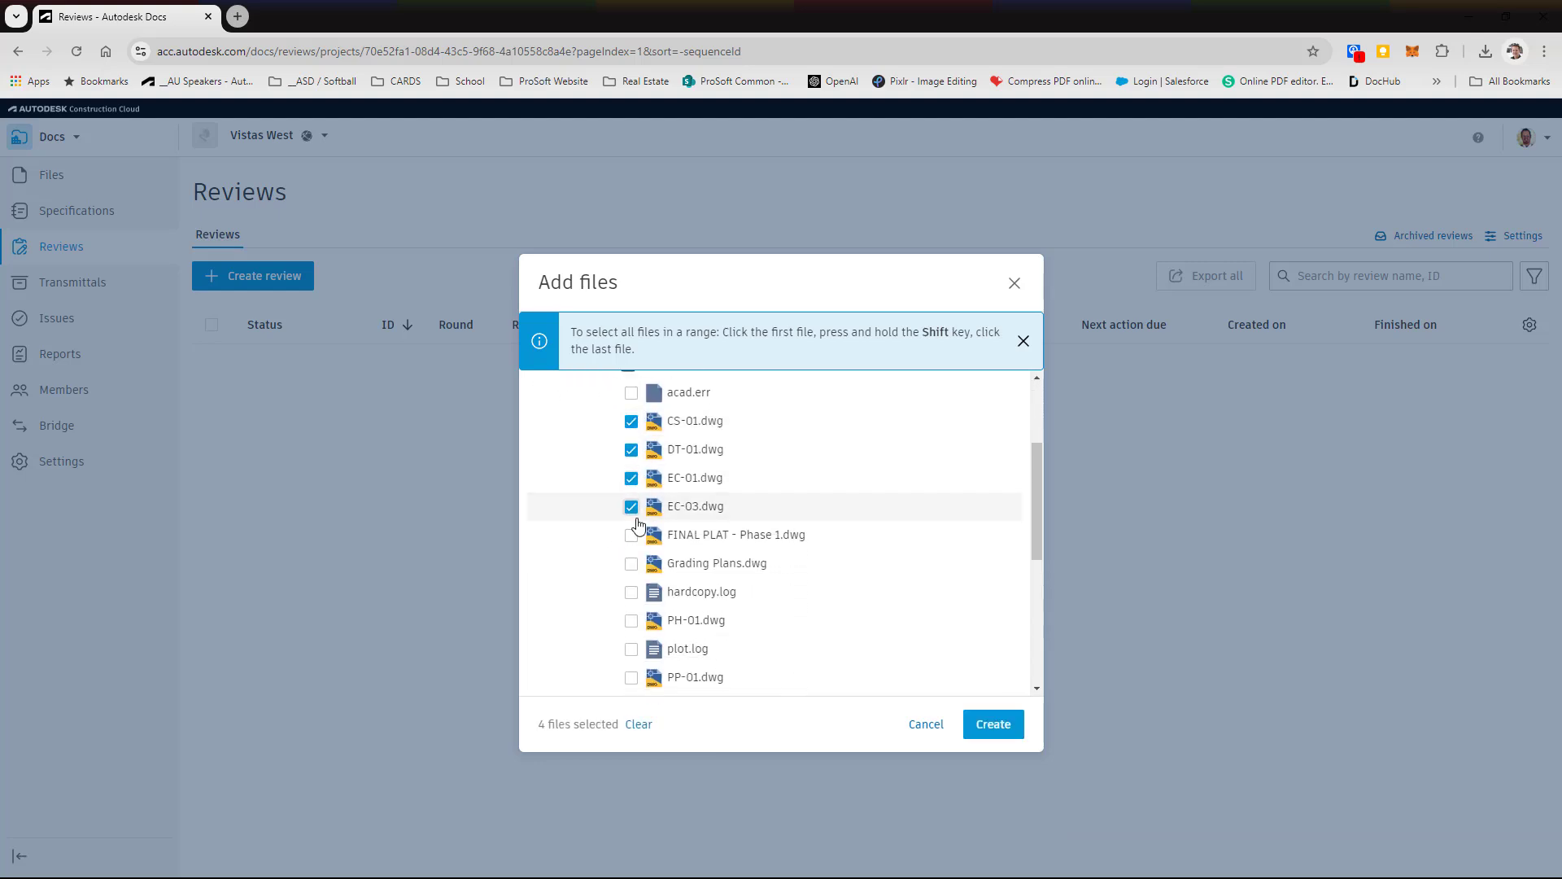
pyautogui.click(632, 535)
pyautogui.click(632, 563)
pyautogui.click(632, 620)
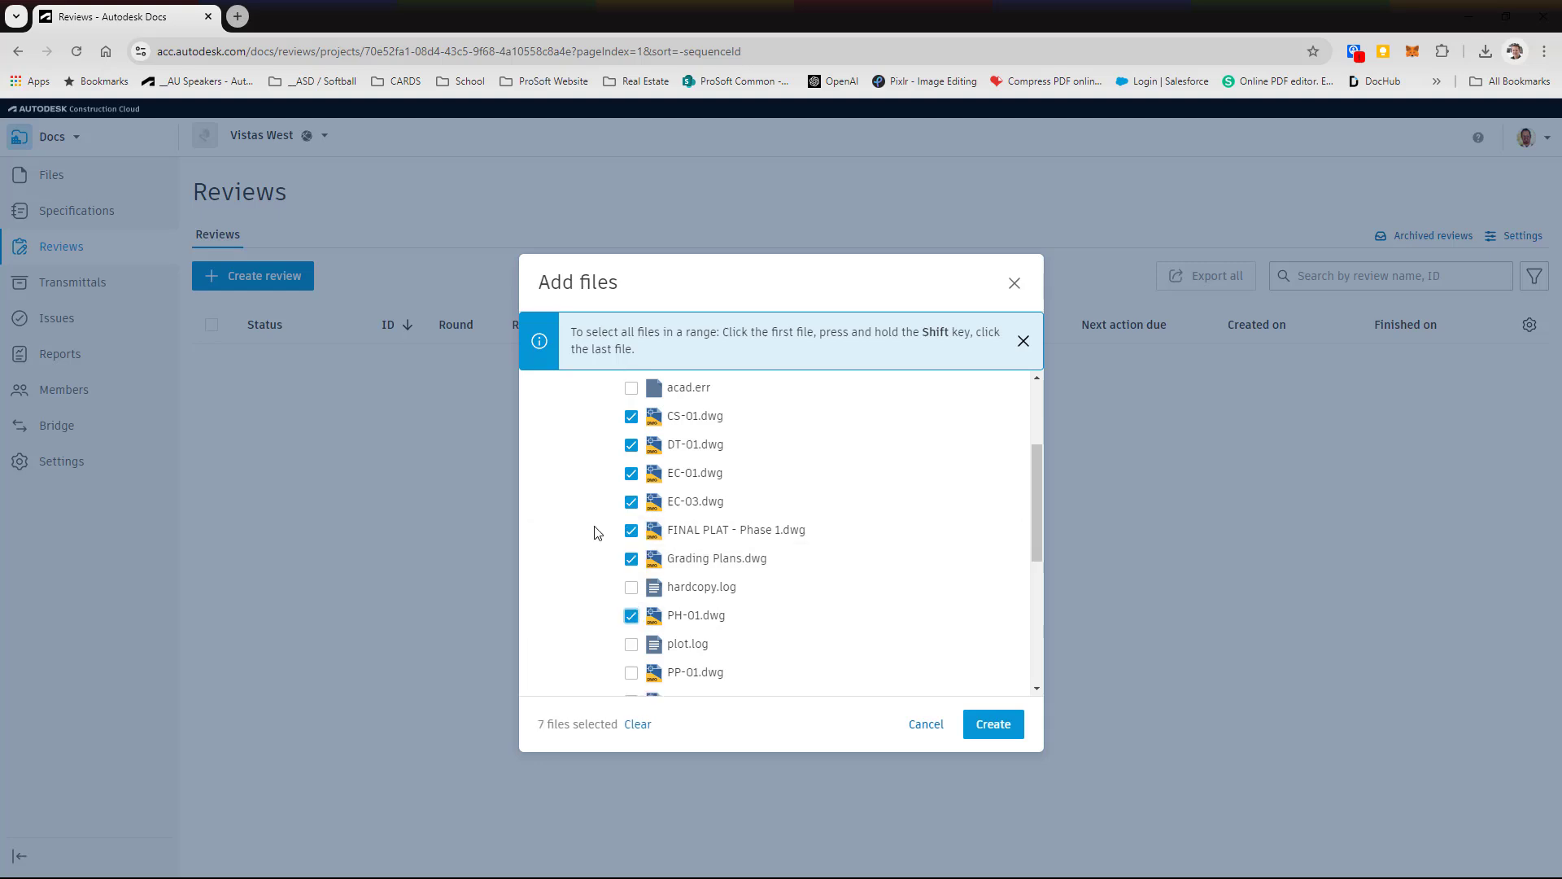
pyautogui.scroll(-1, 602, 538)
pyautogui.click(631, 596)
pyautogui.click(631, 625)
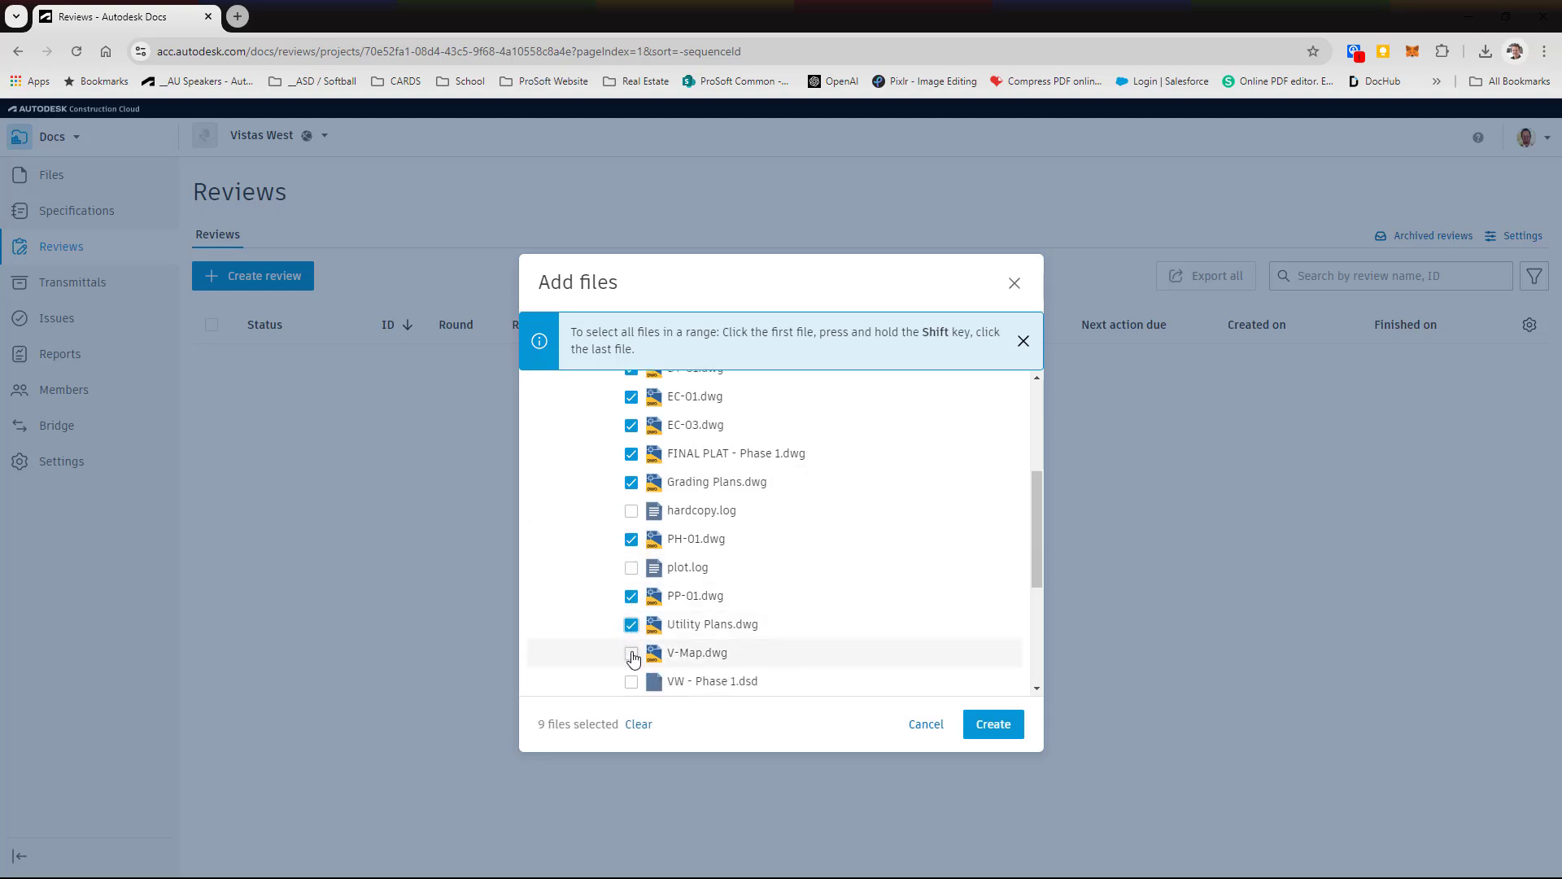
pyautogui.click(632, 654)
pyautogui.scroll(-2, 614, 586)
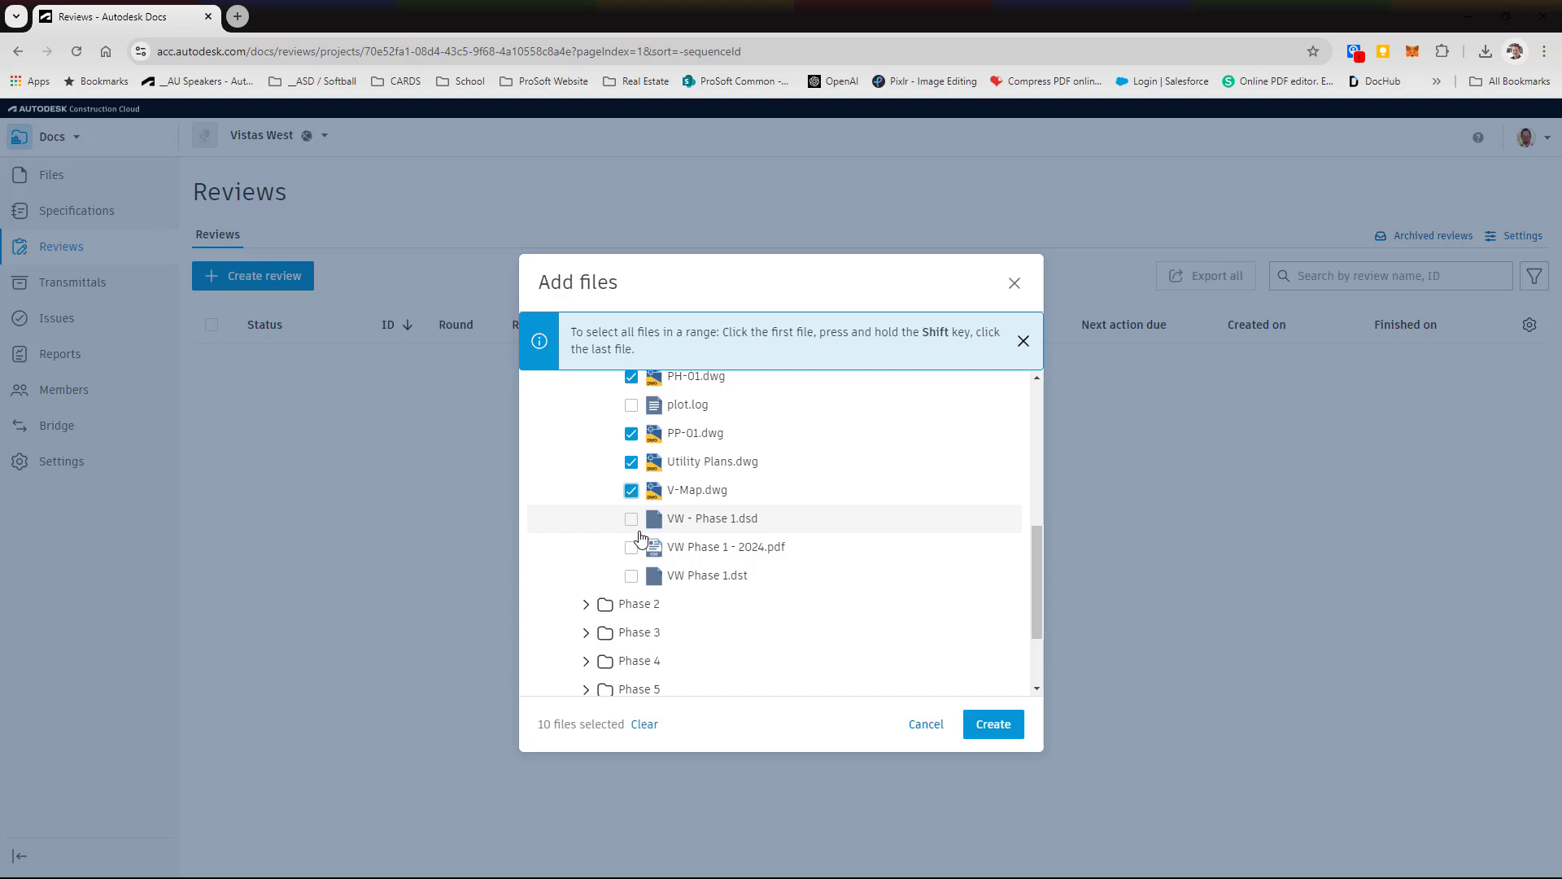
# Add the ten files, choose the Region Review workflow and name the review 'Shawn 60%'.
pyautogui.click(991, 726)
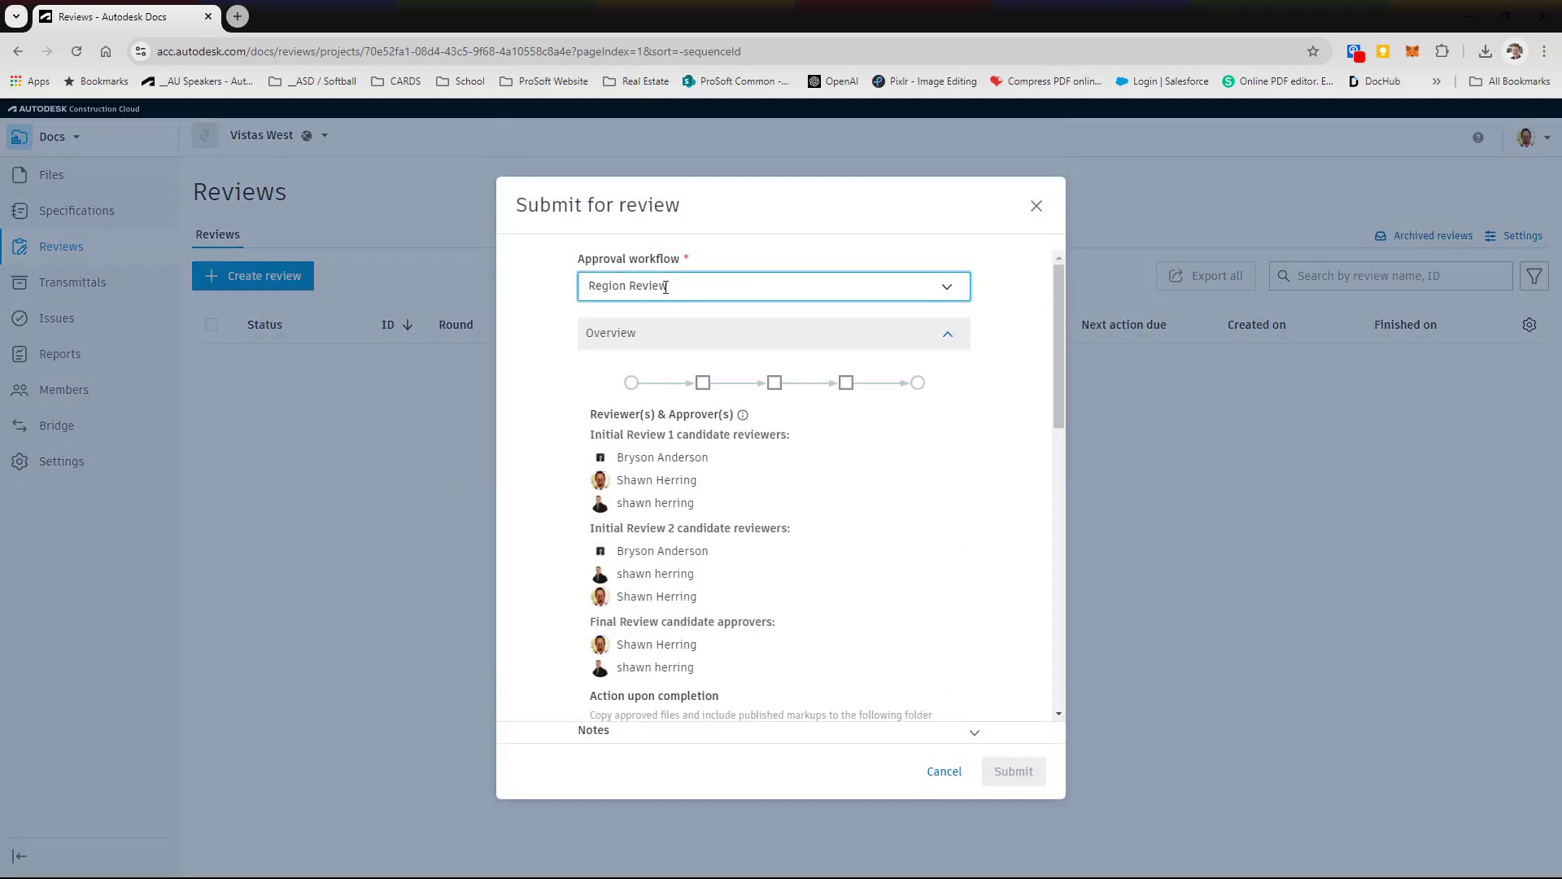
pyautogui.click(665, 287)
pyautogui.click(646, 328)
pyautogui.scroll(-3, 708, 517)
pyautogui.scroll(-2, 556, 454)
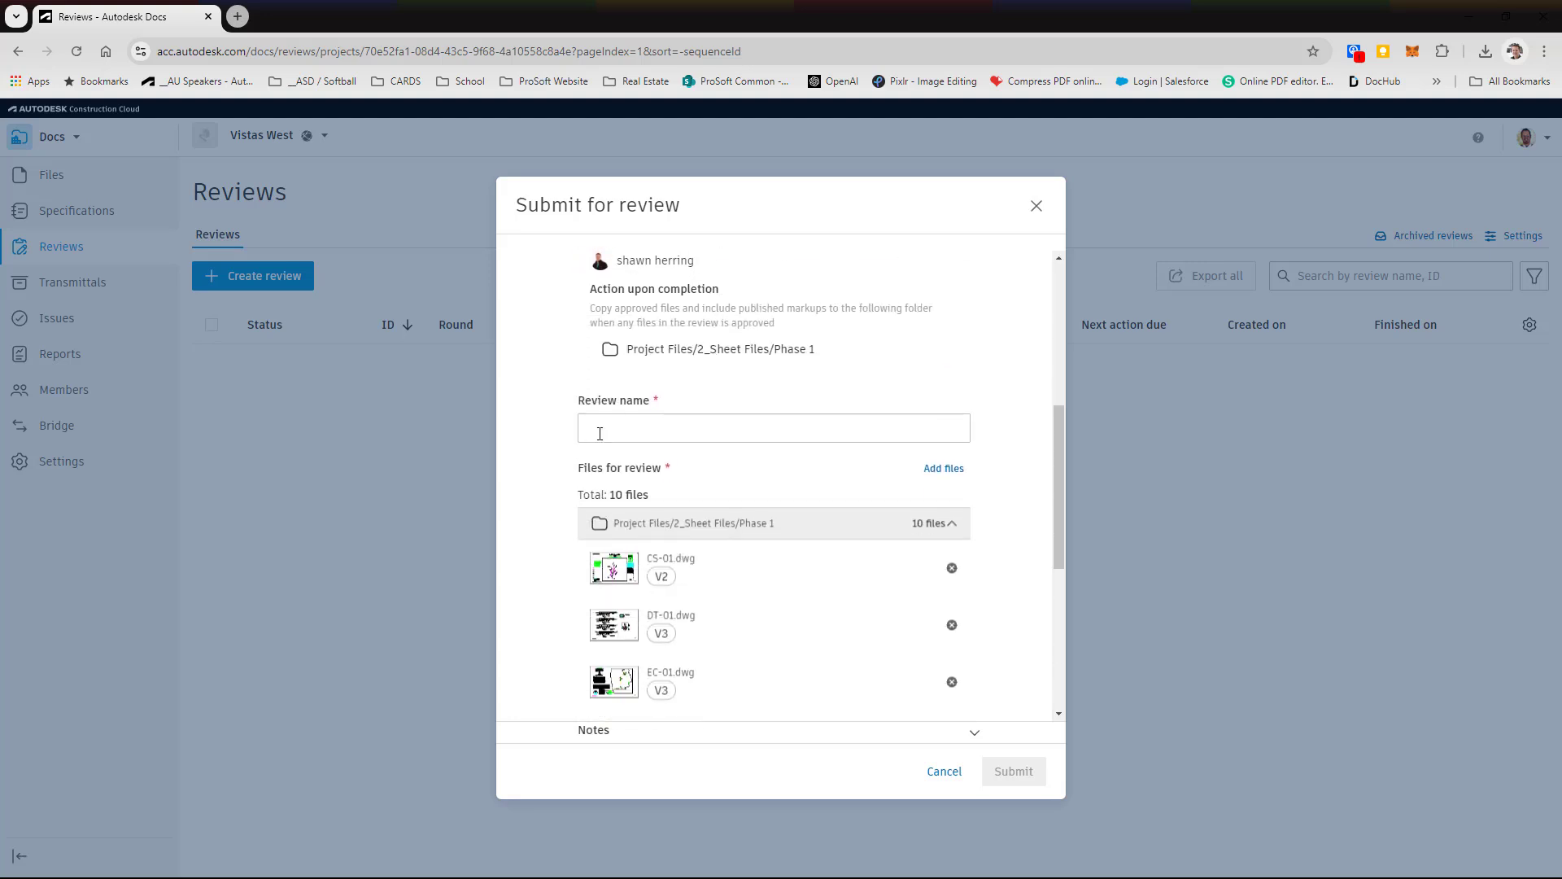
pyautogui.click(616, 422)
pyautogui.write('Shawn 60%')
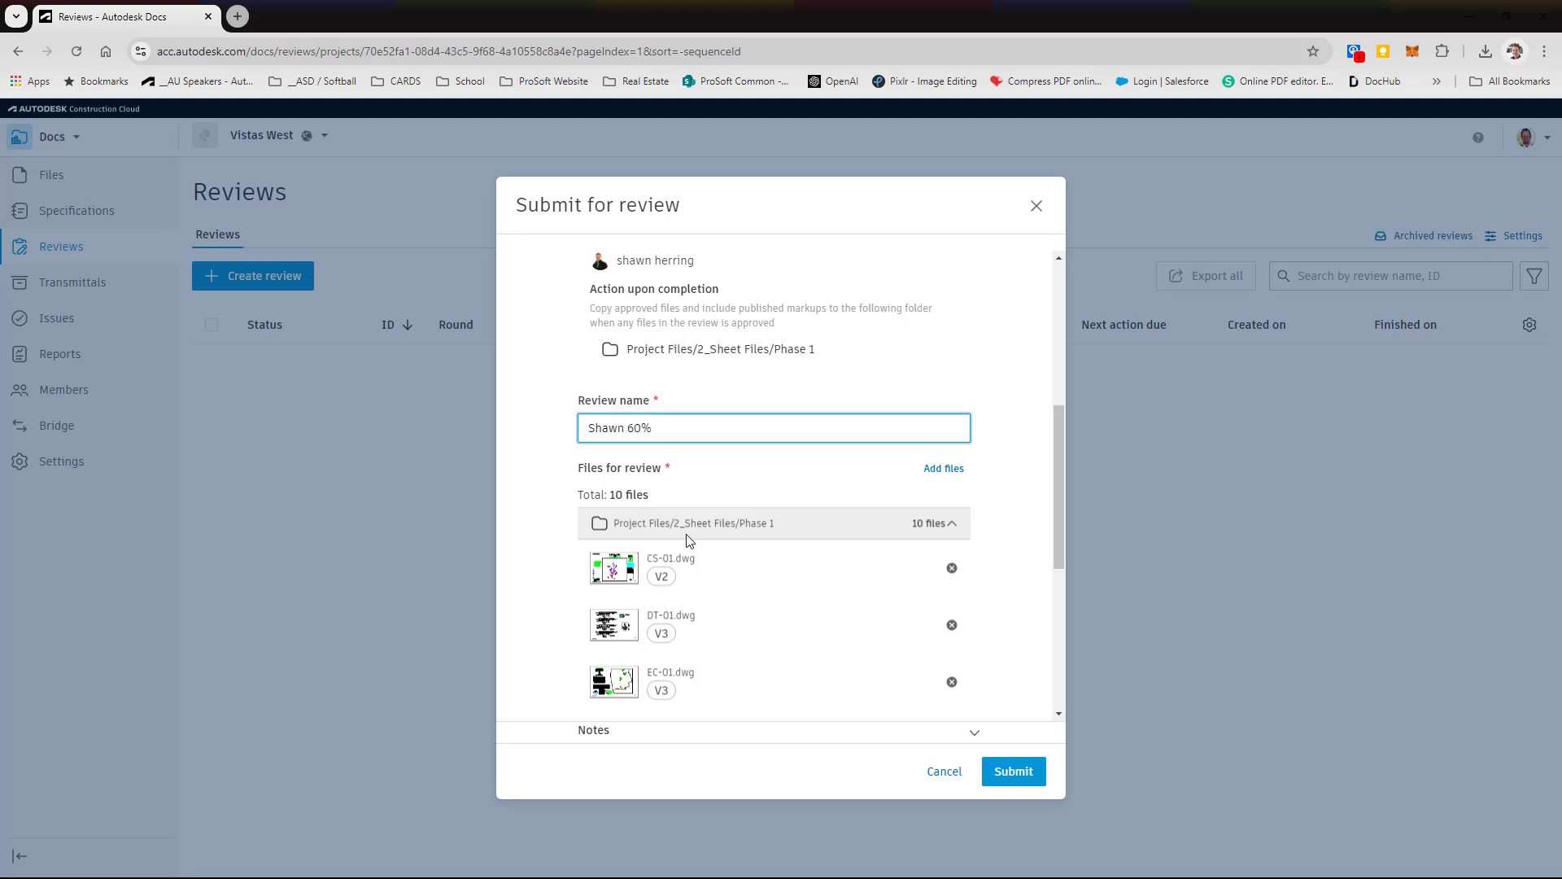
# Submit the review and send the email notification to its reviewers.
pyautogui.scroll(-5, 873, 498)
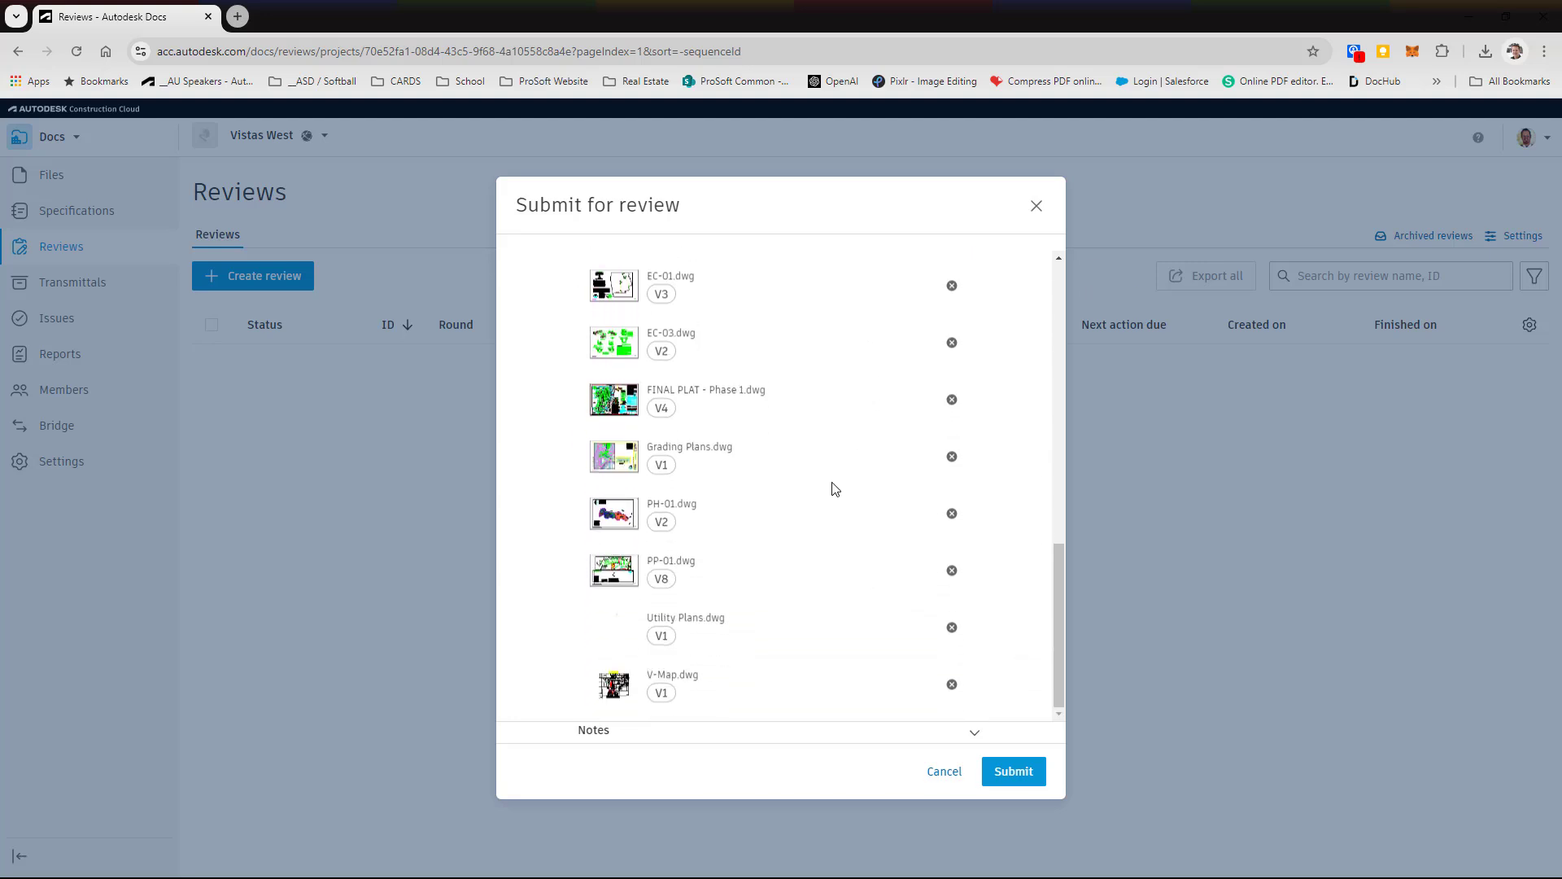
pyautogui.click(1021, 773)
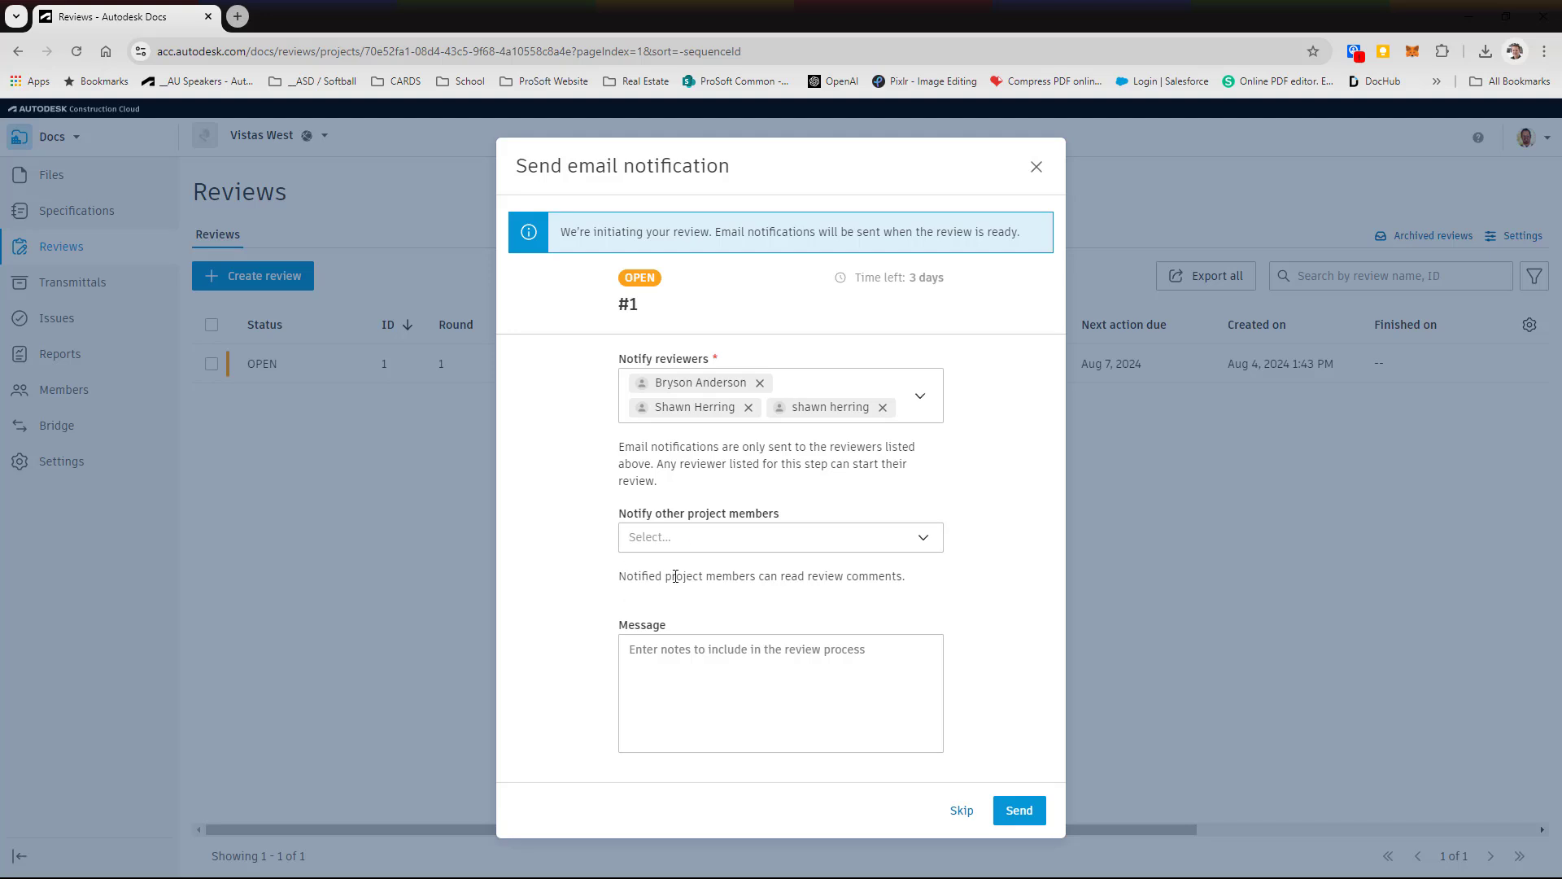
pyautogui.click(1011, 812)
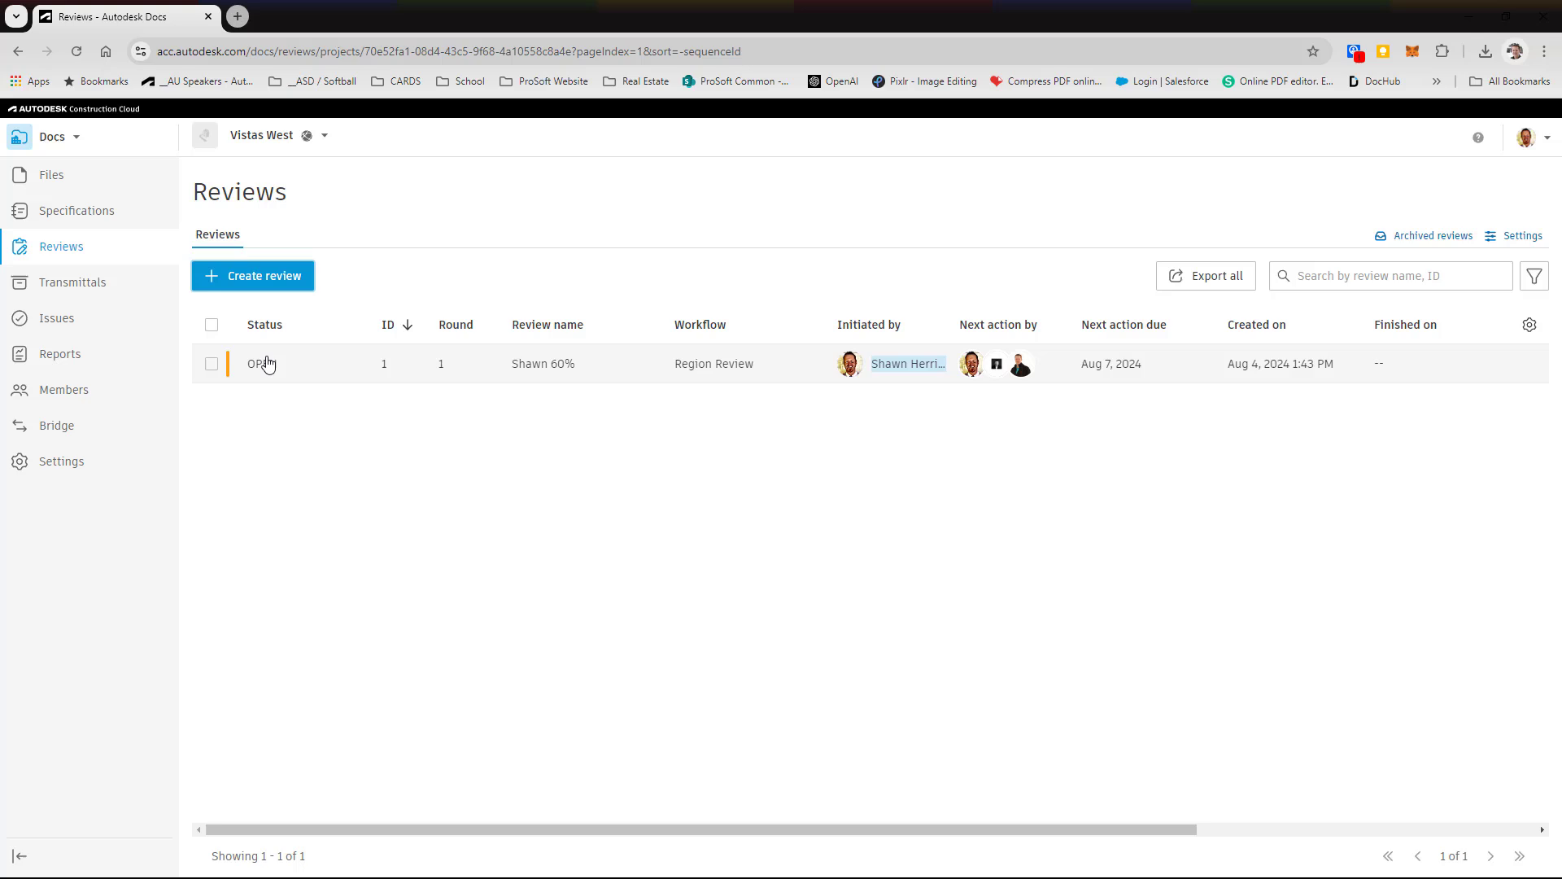
# Open review #1 'Shawn 60%' and briefly view CS-01.dwg.
pyautogui.click(266, 363)
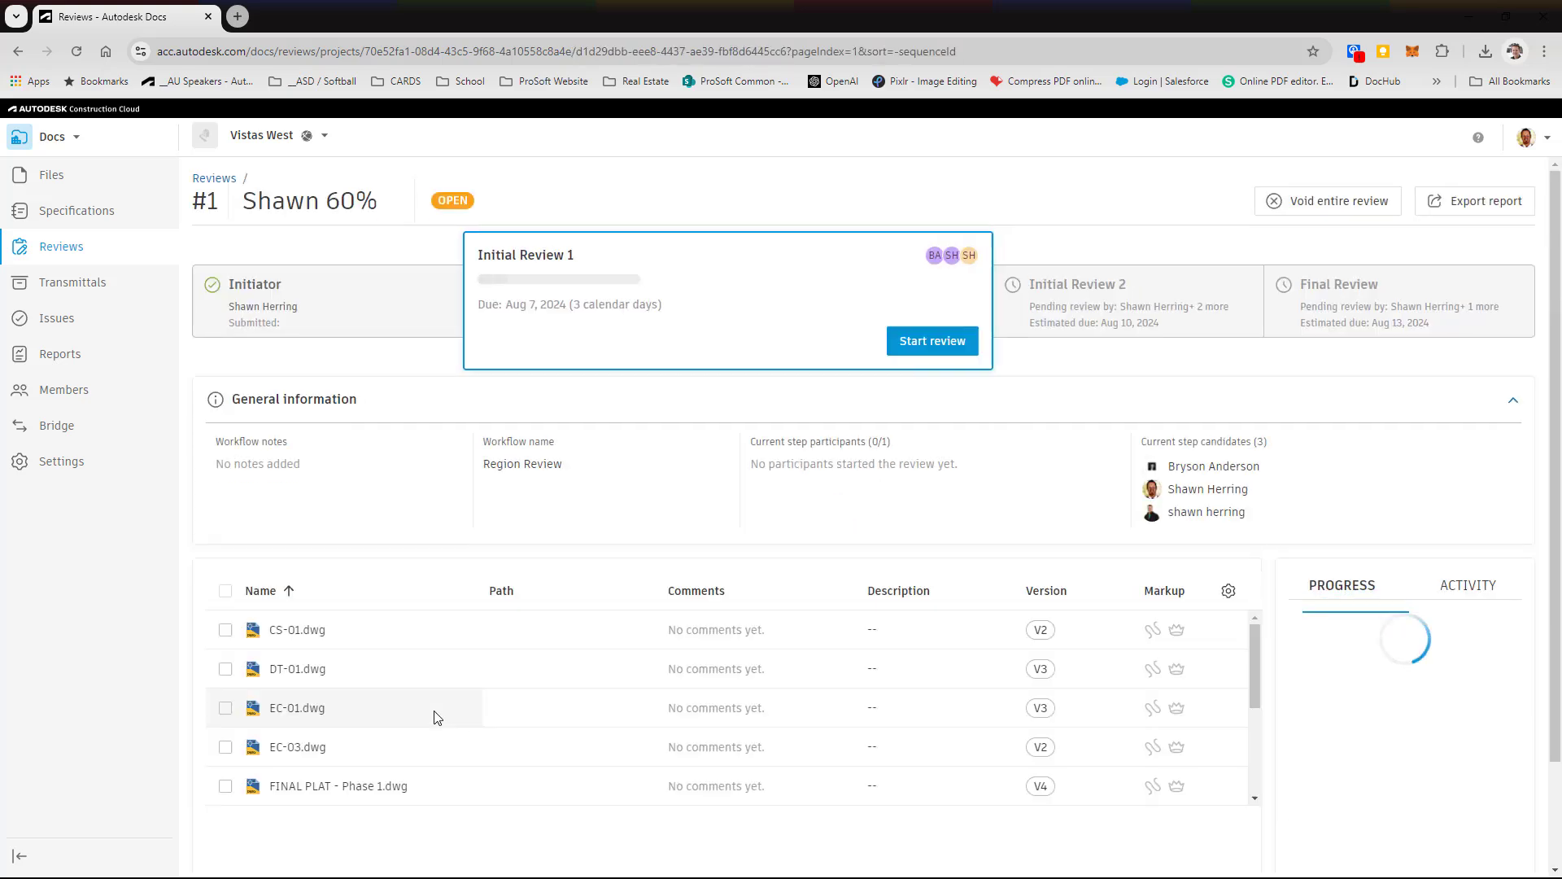
pyautogui.click(306, 635)
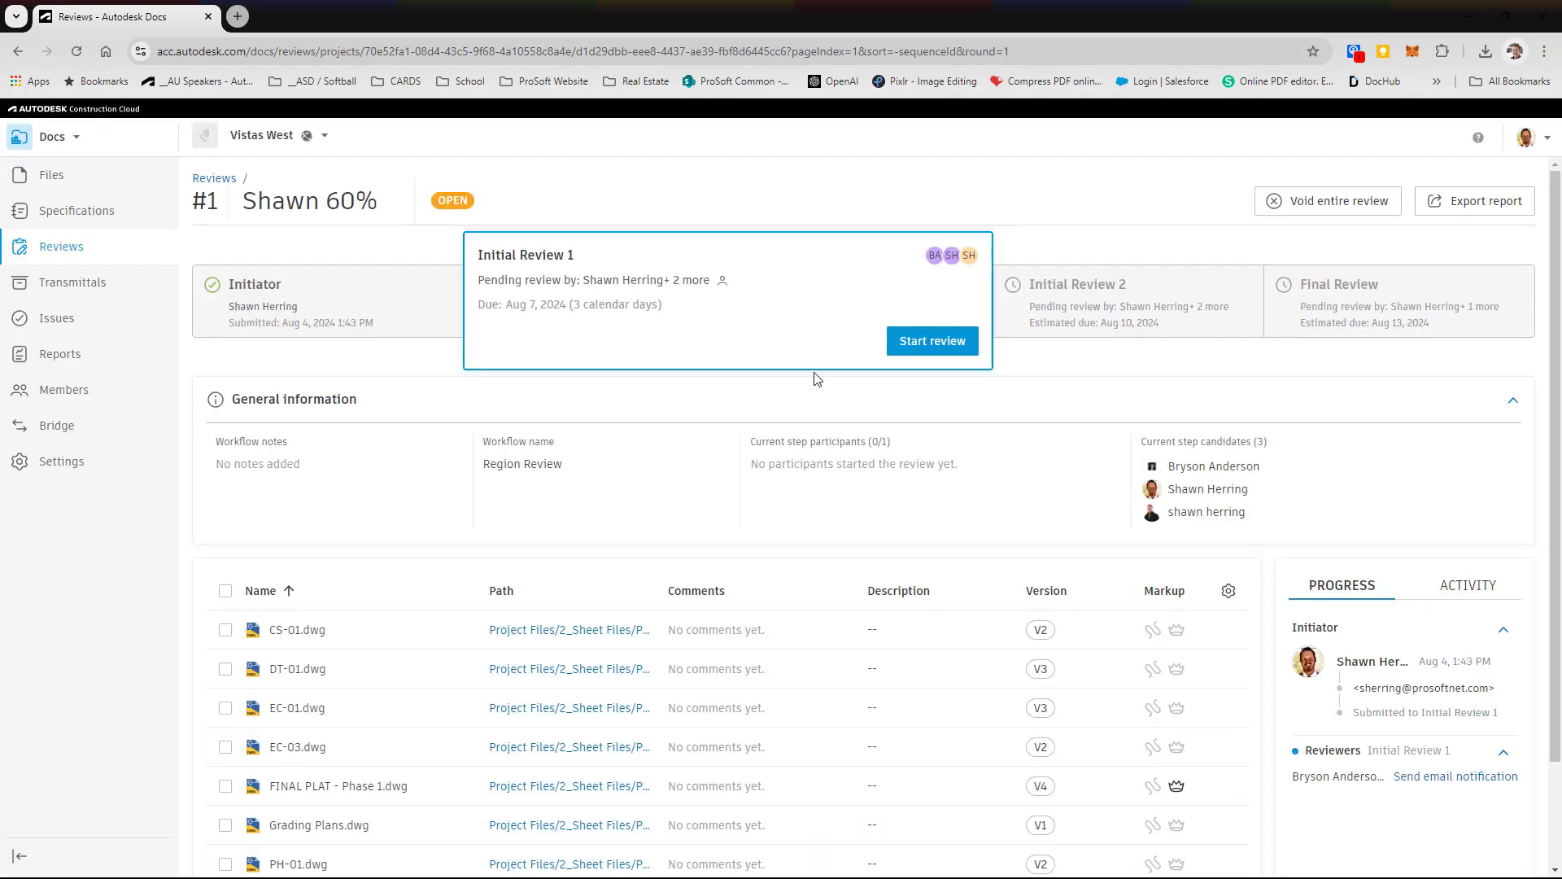
# Start Initial Review 1, taking on the step yourself.
pyautogui.click(937, 346)
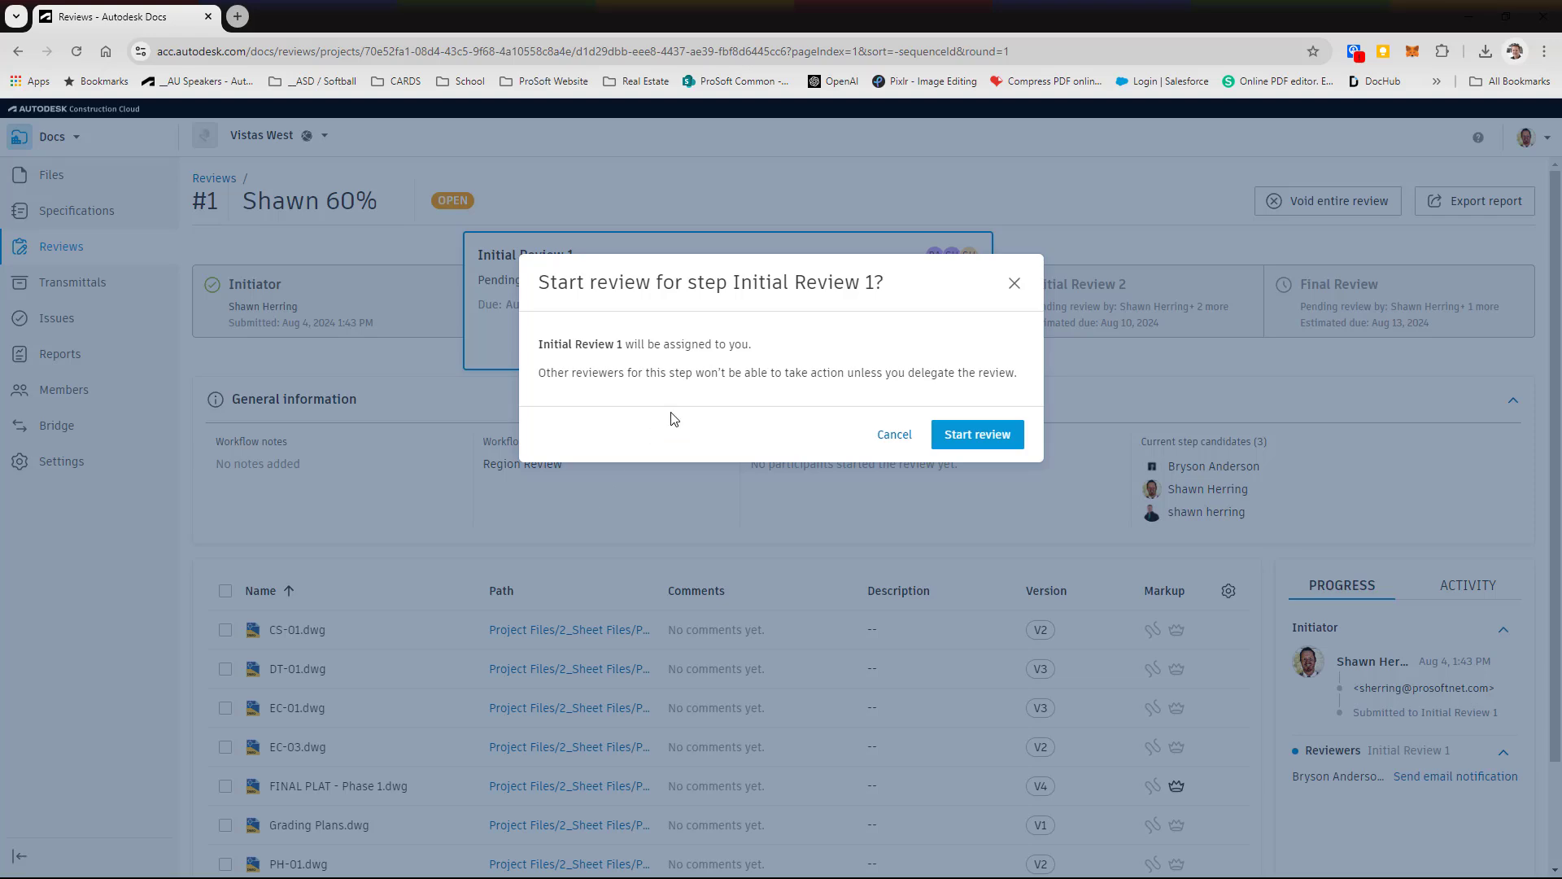
pyautogui.click(957, 440)
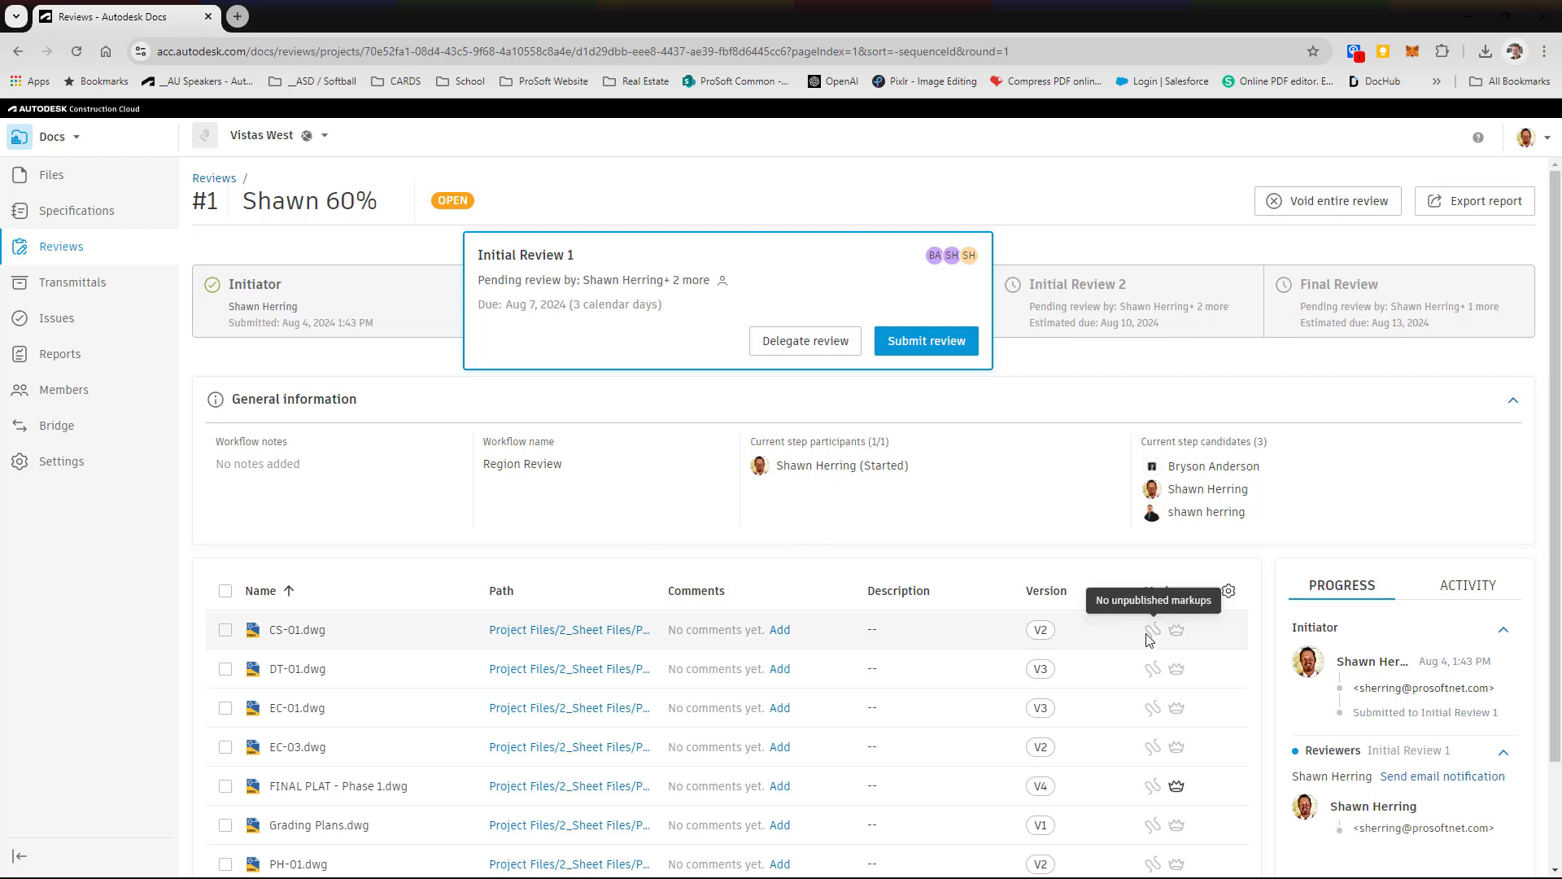
pyautogui.scroll(-1, 1151, 668)
pyautogui.scroll(-1, 1151, 667)
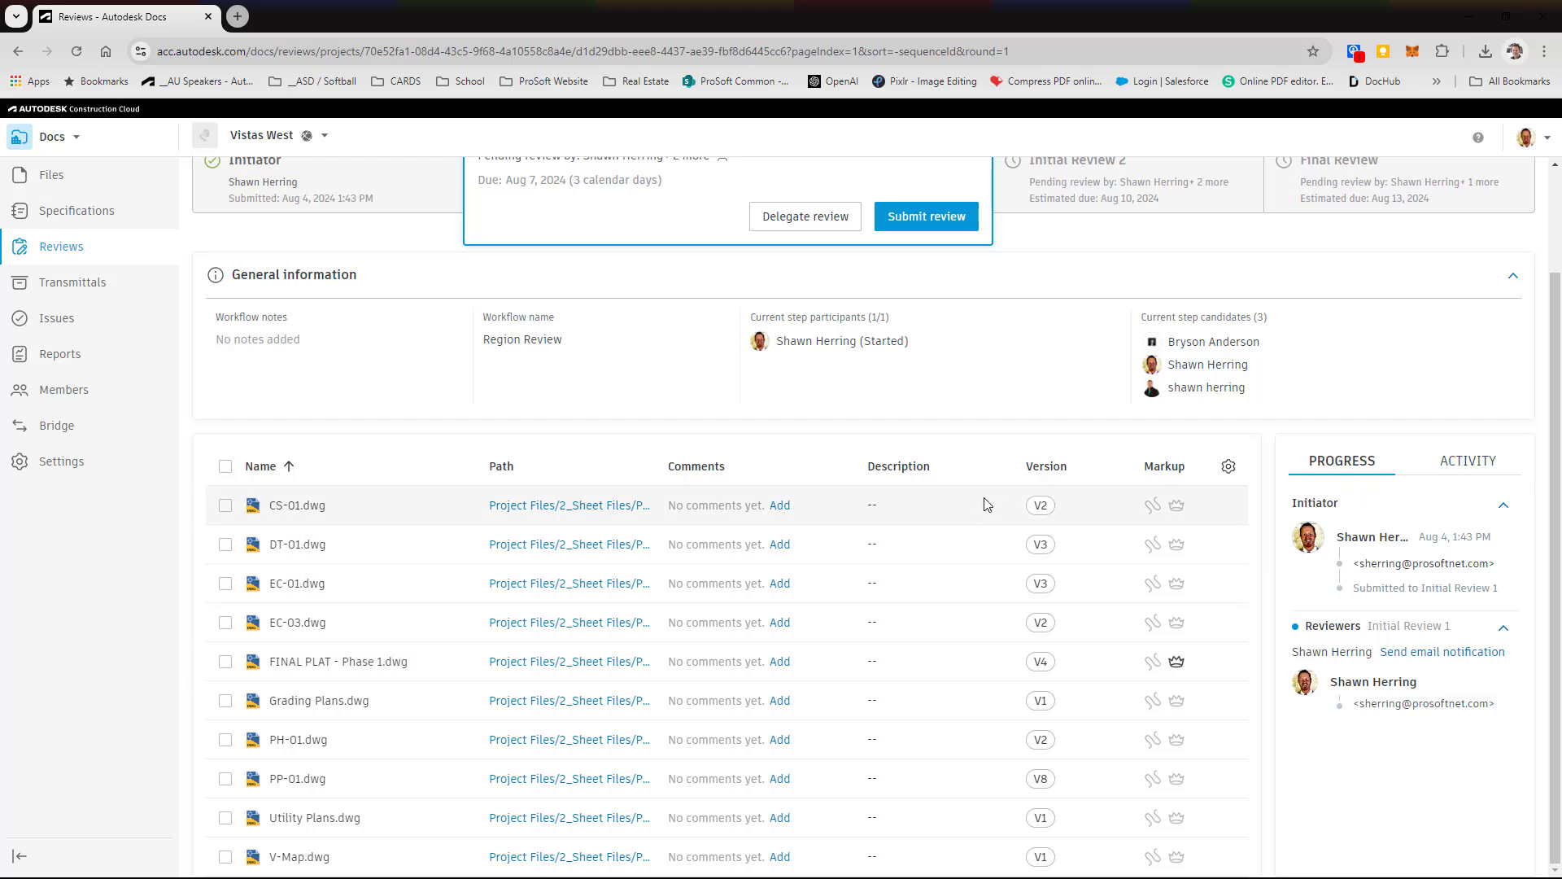
pyautogui.scroll(2, 803, 594)
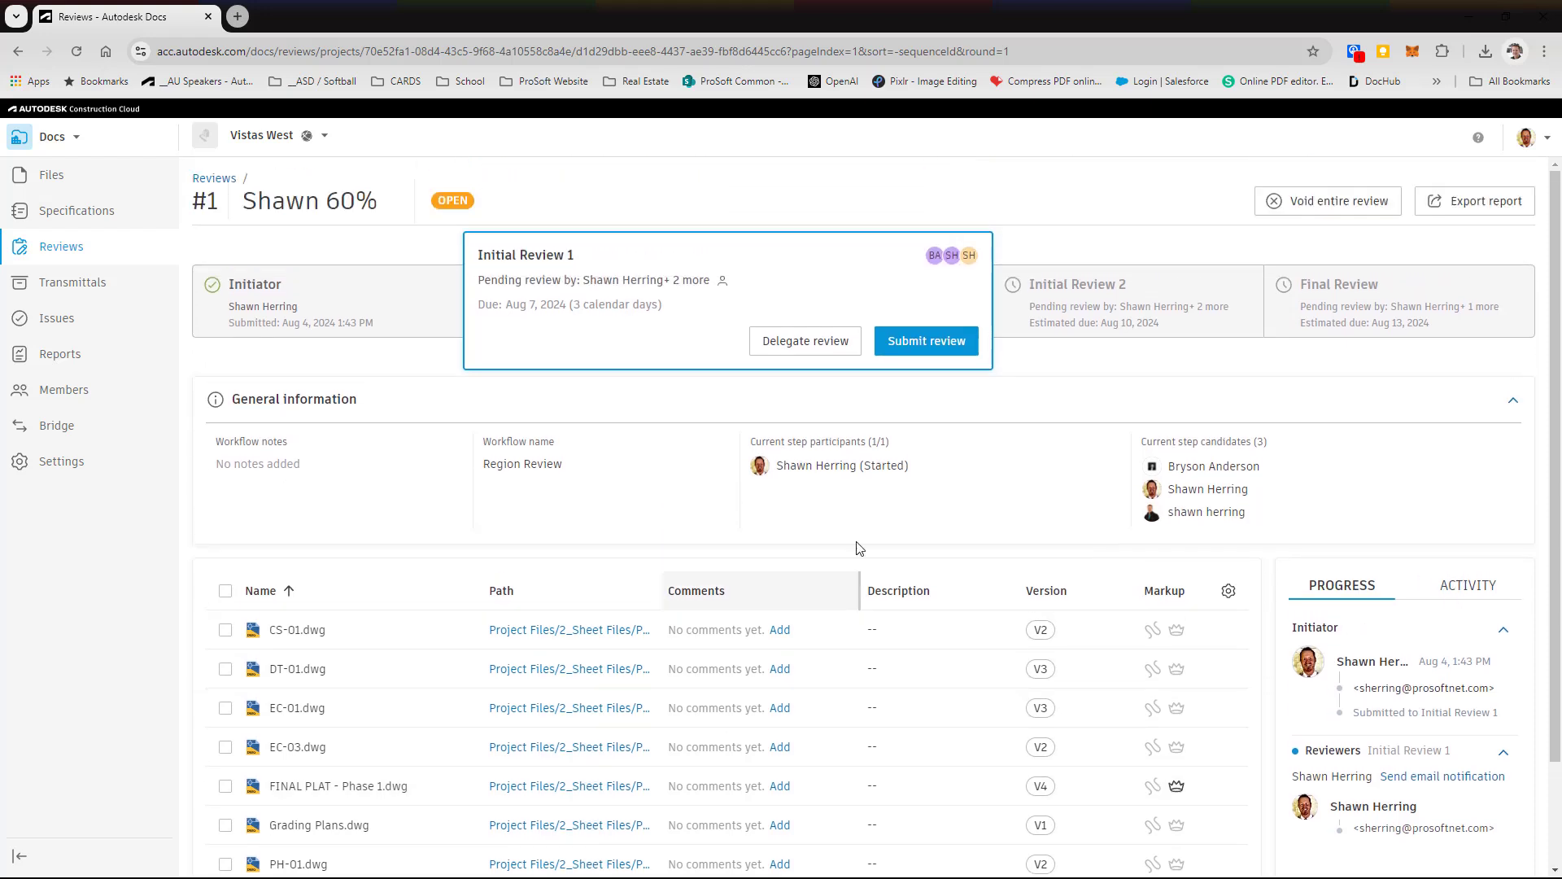
# Submit Initial Review 1 with the note 'all good!'.
pyautogui.click(929, 347)
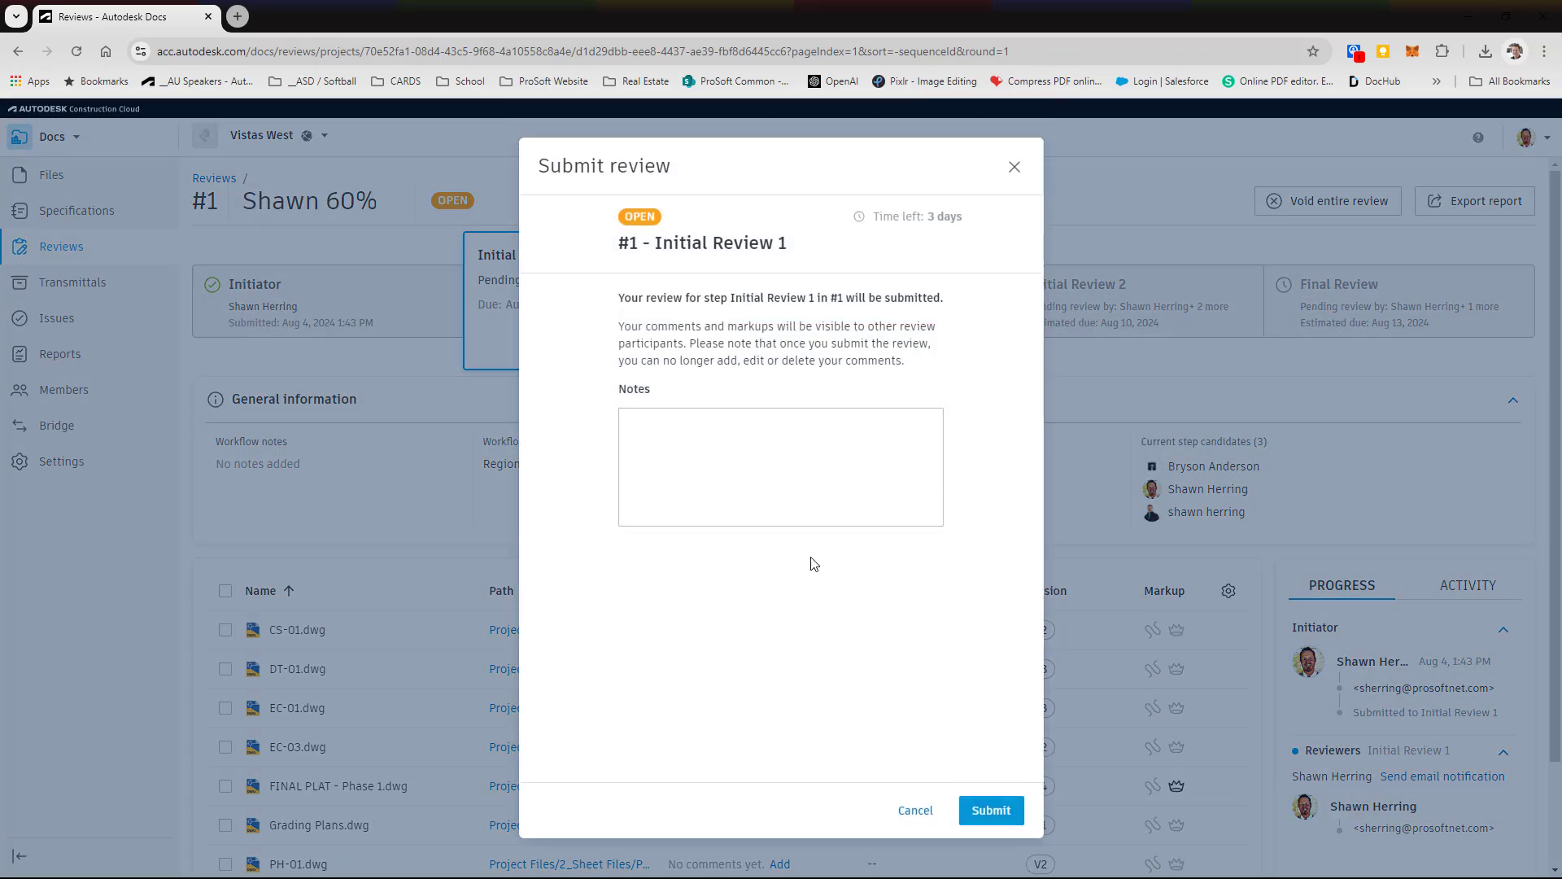
pyautogui.click(653, 427)
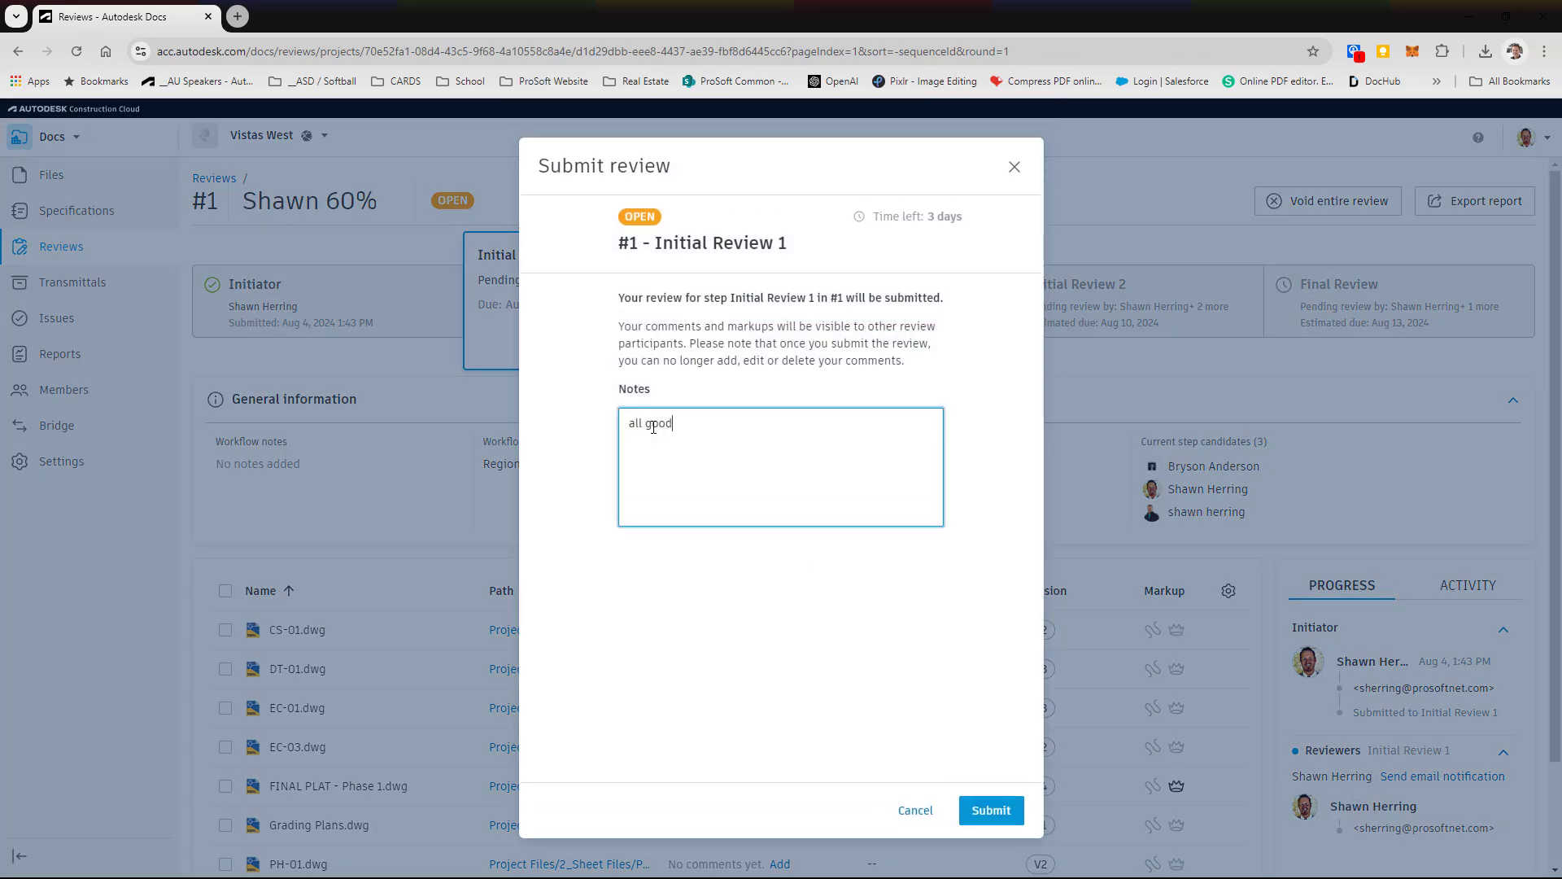
pyautogui.click(982, 808)
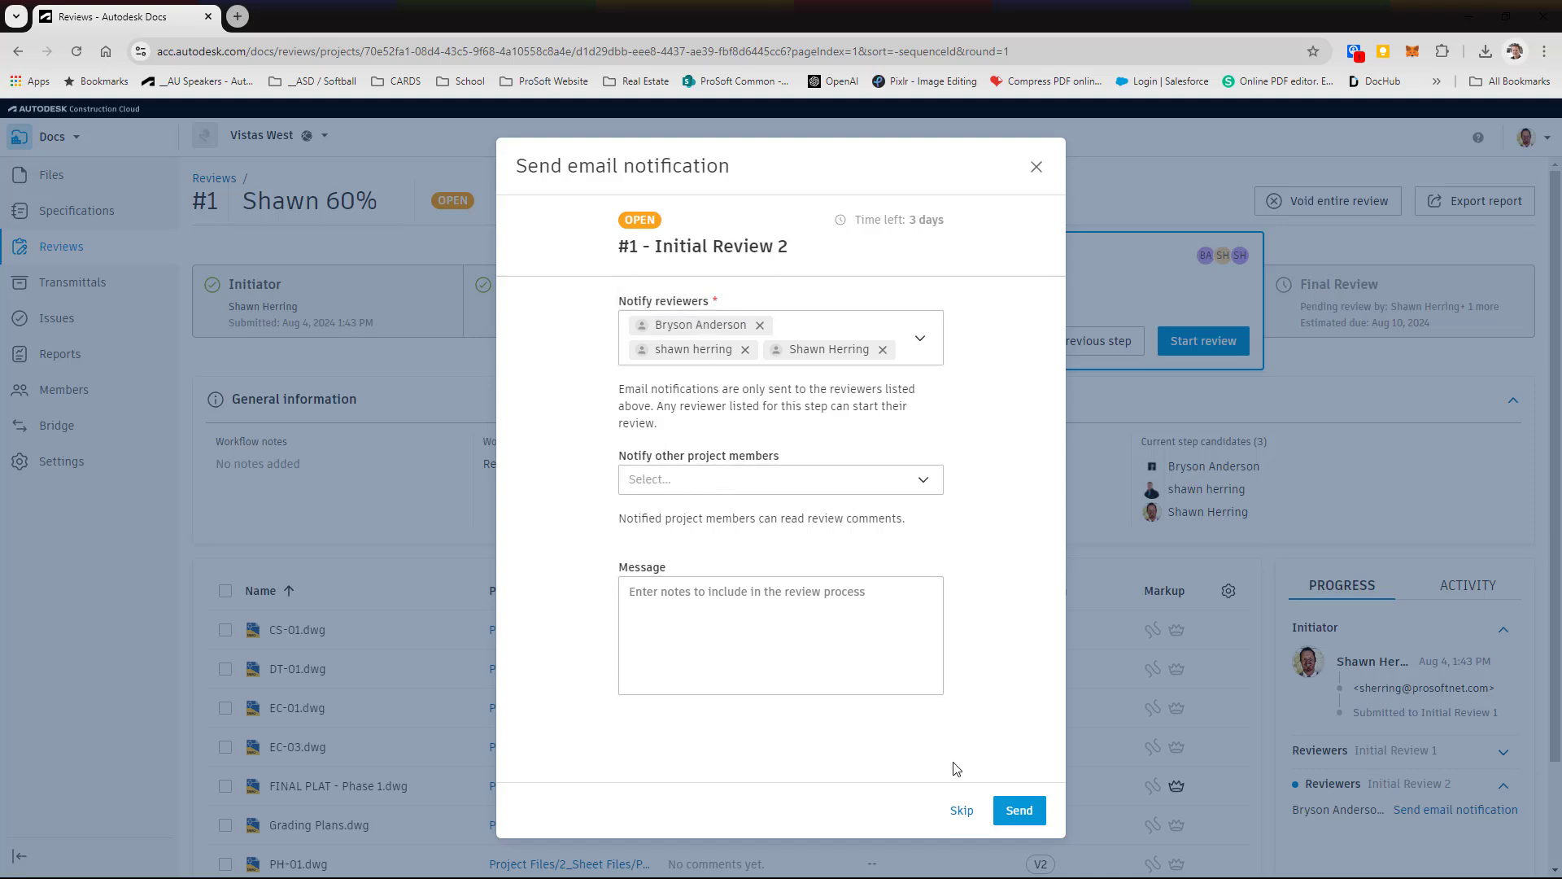
# Notify the Initial Review 2 reviewers and start Initial Review 2 yourself.
pyautogui.click(1012, 809)
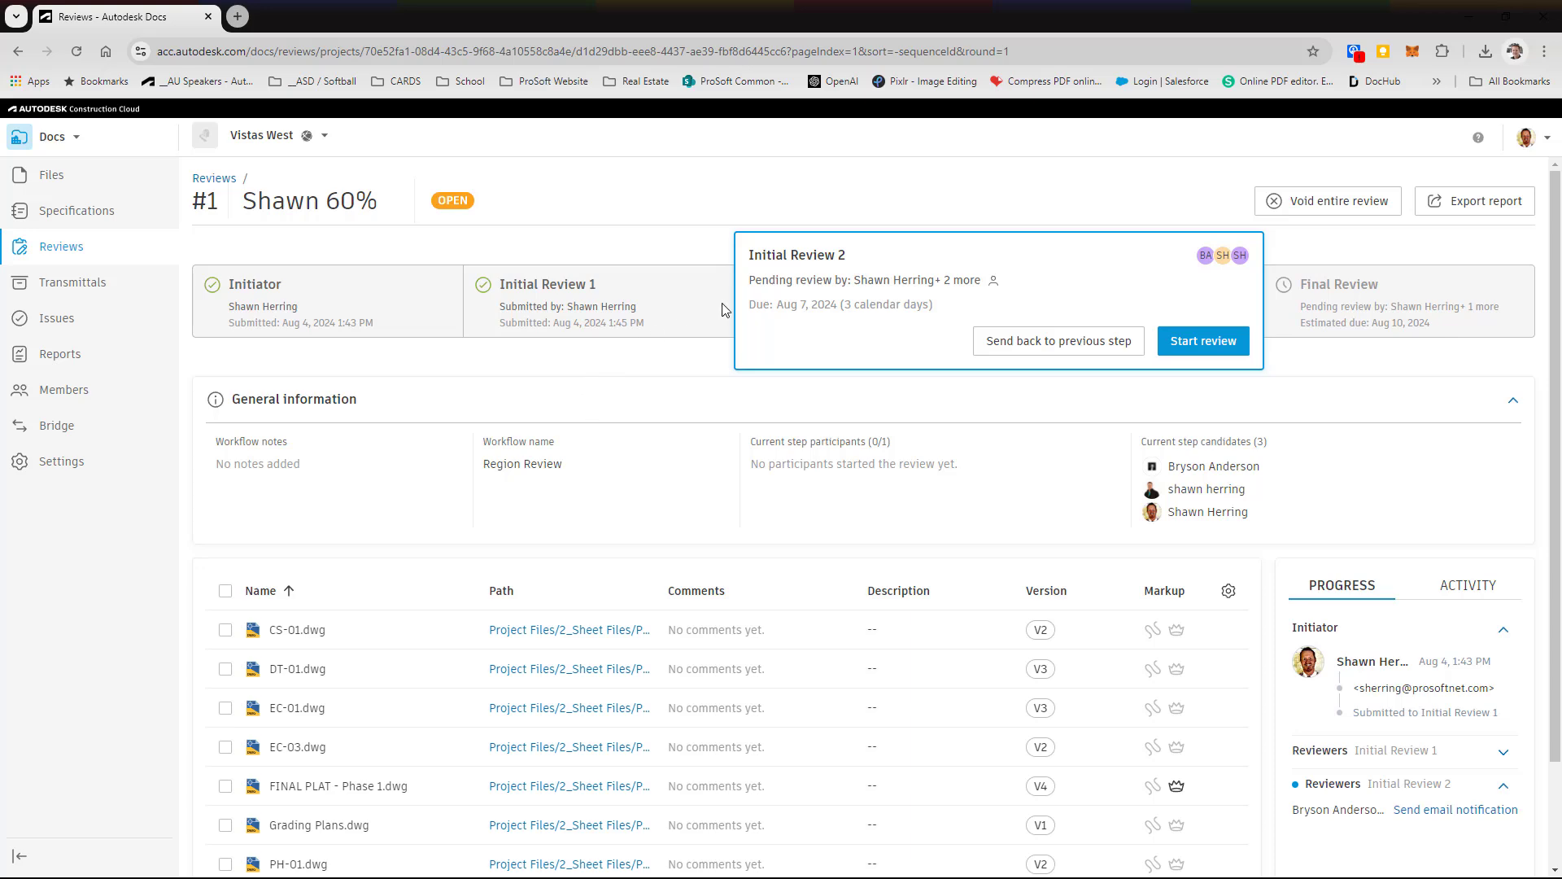
pyautogui.click(1230, 345)
pyautogui.click(986, 436)
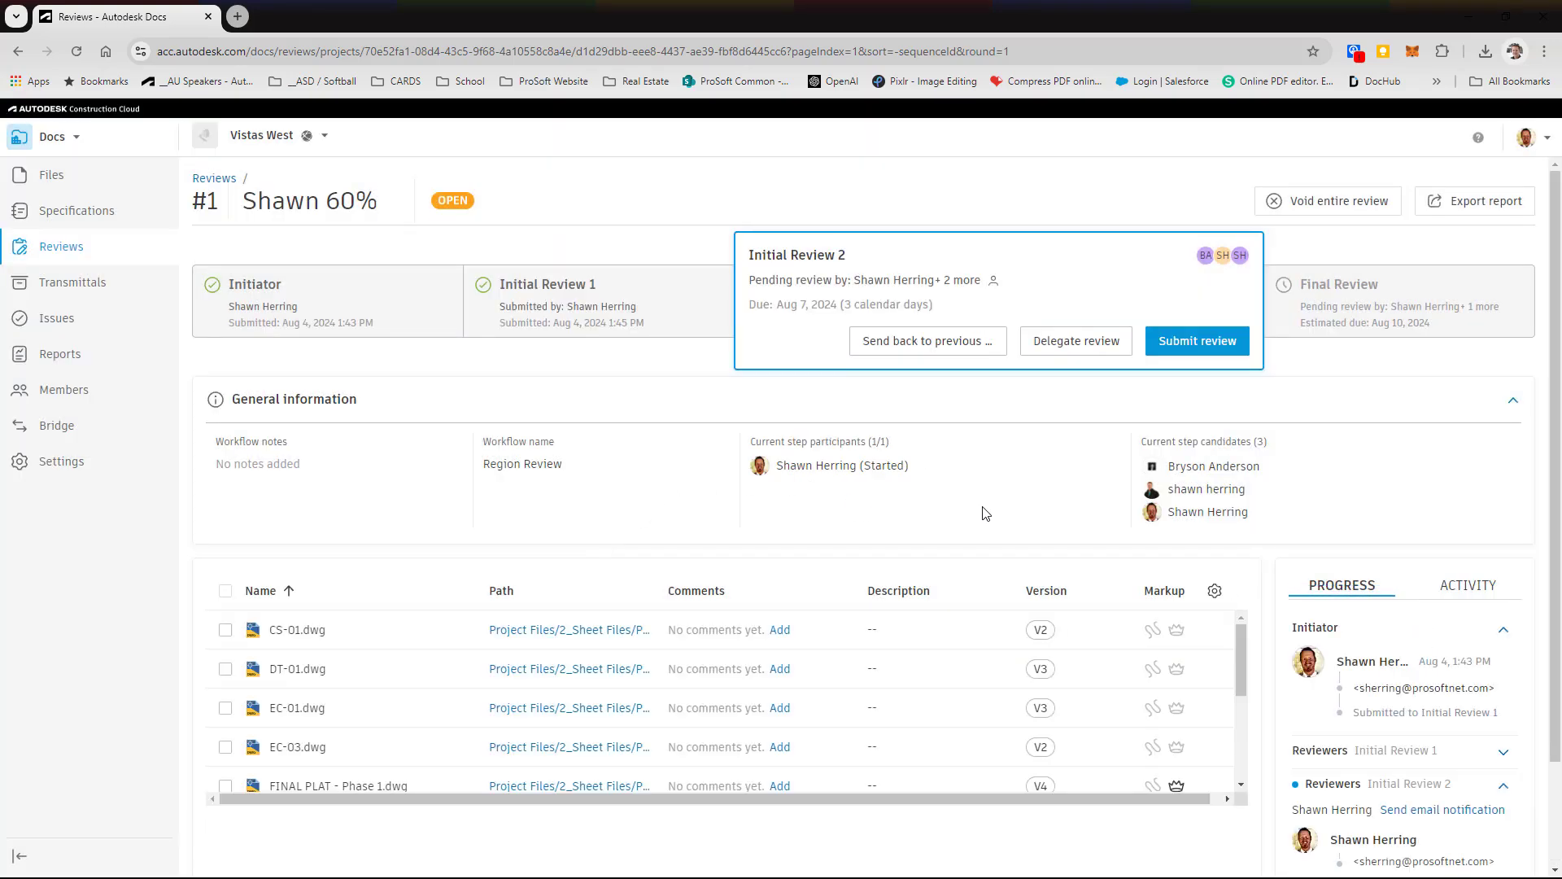
pyautogui.scroll(-2, 1041, 570)
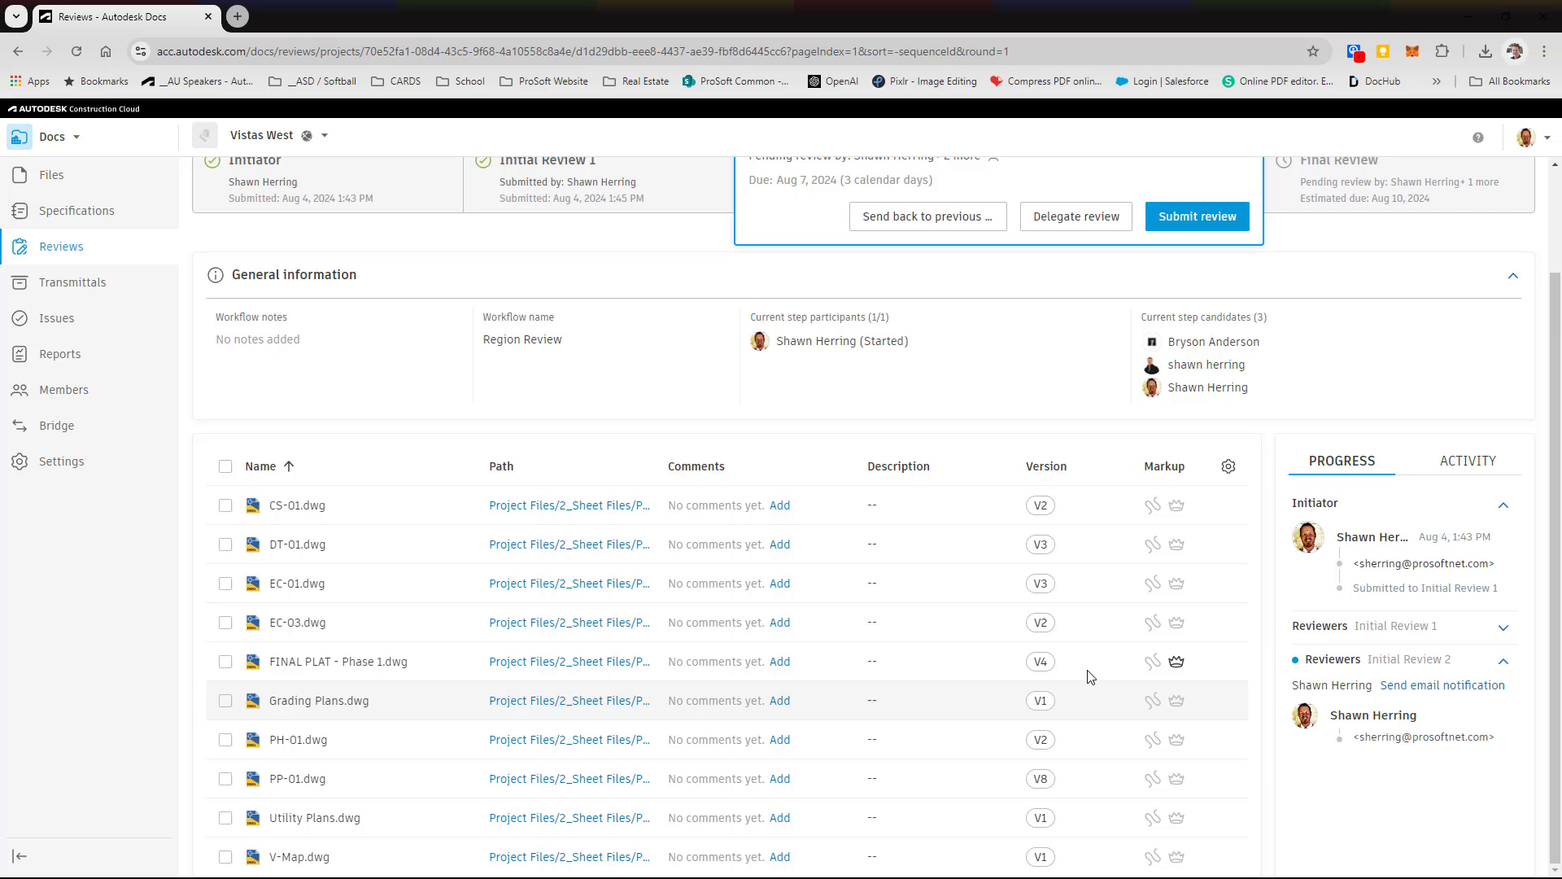
pyautogui.scroll(2, 727, 654)
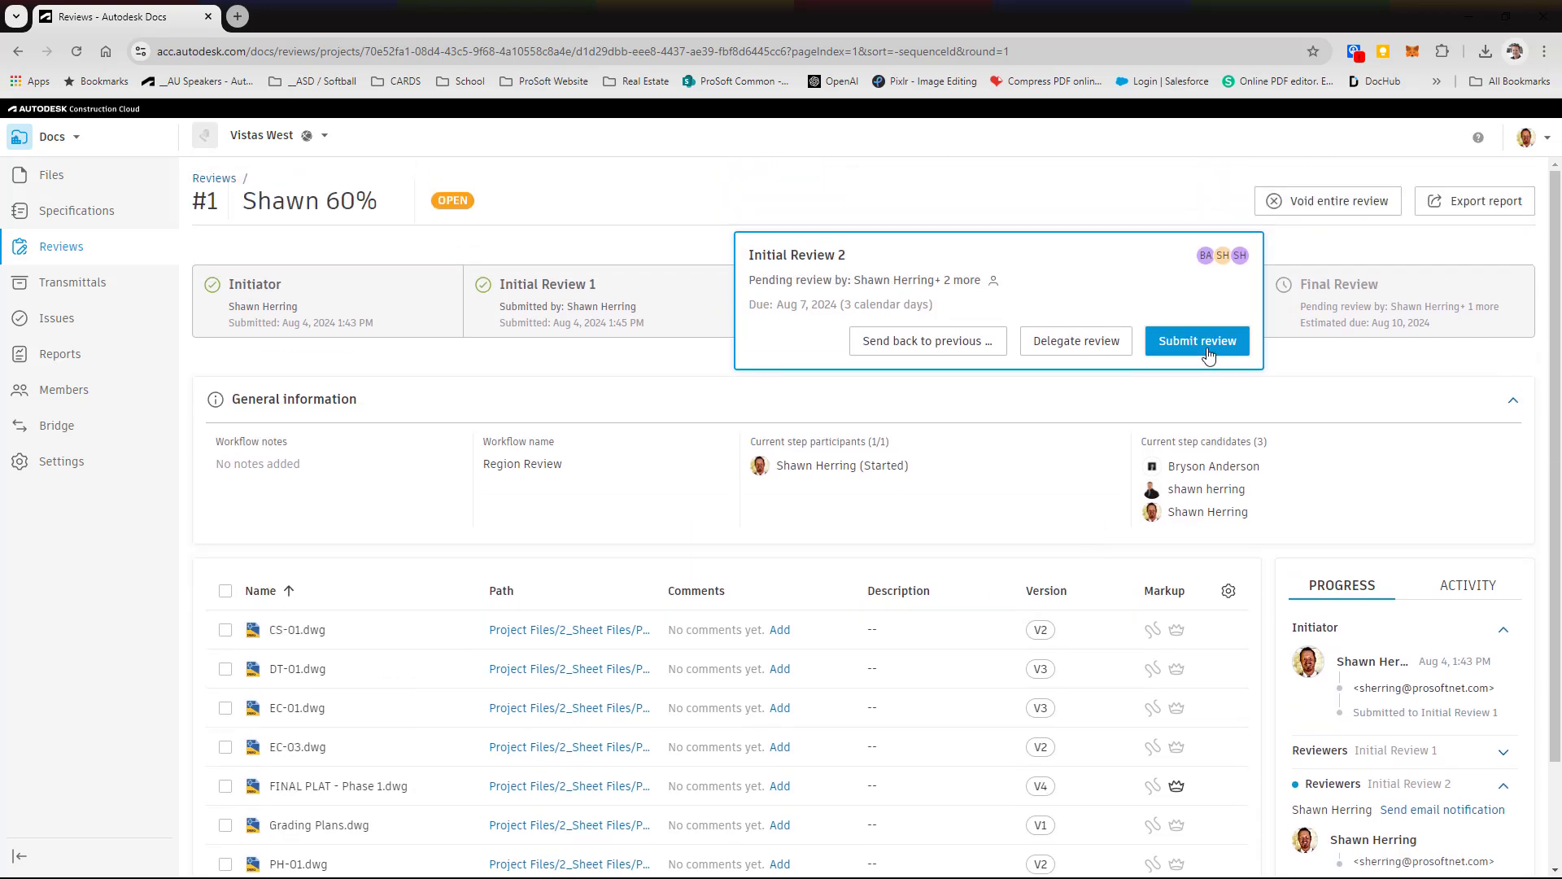
# Submit Initial Review 2 and send the Final Review reviewers the message 'this is final!'.
pyautogui.click(1198, 342)
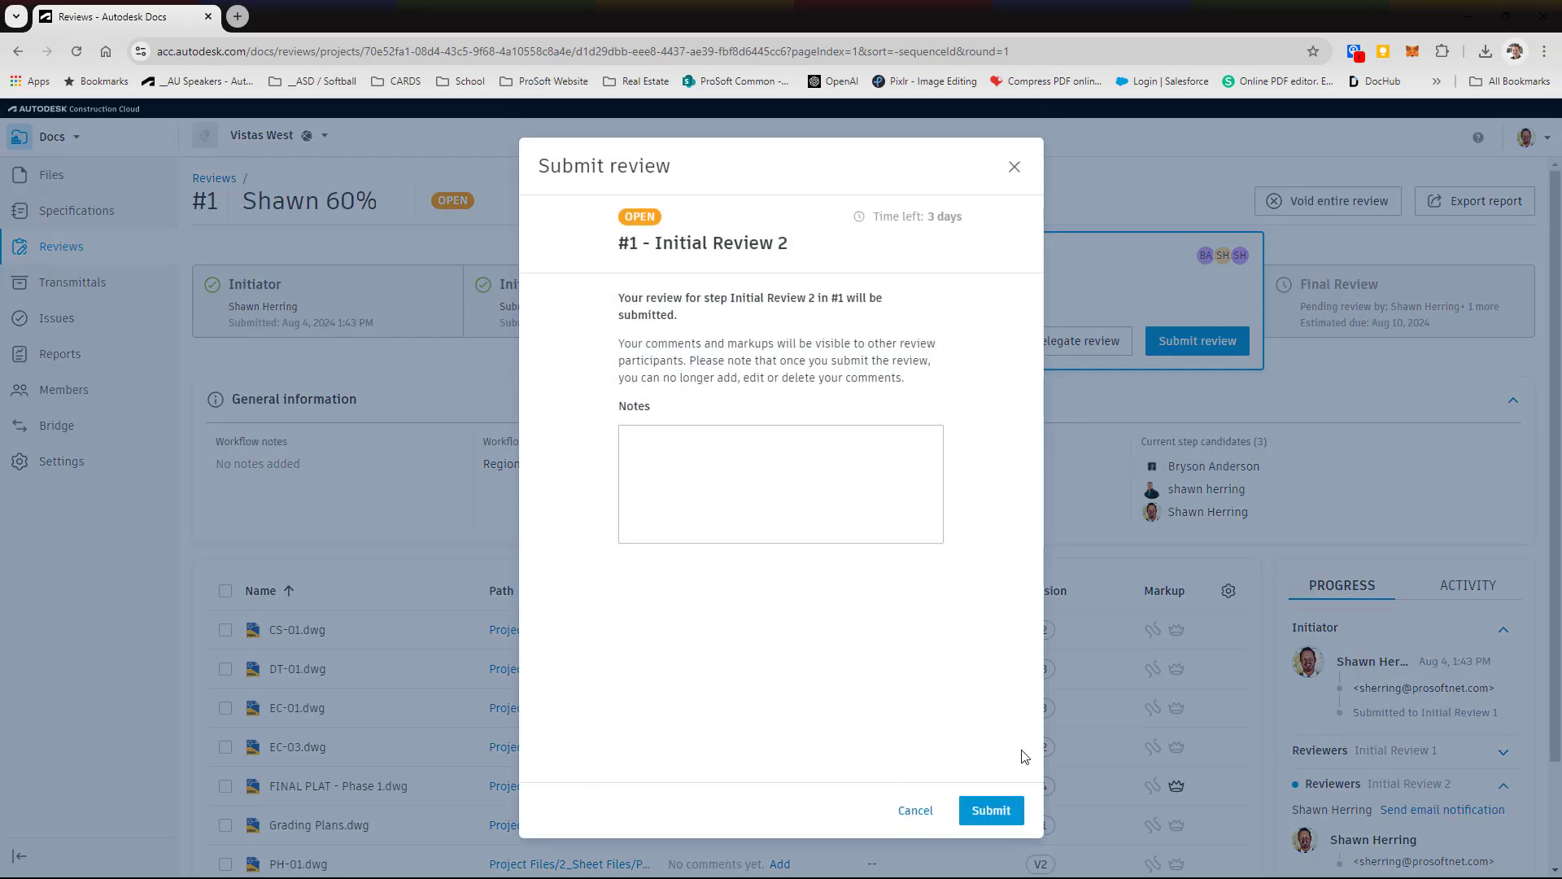
pyautogui.click(985, 816)
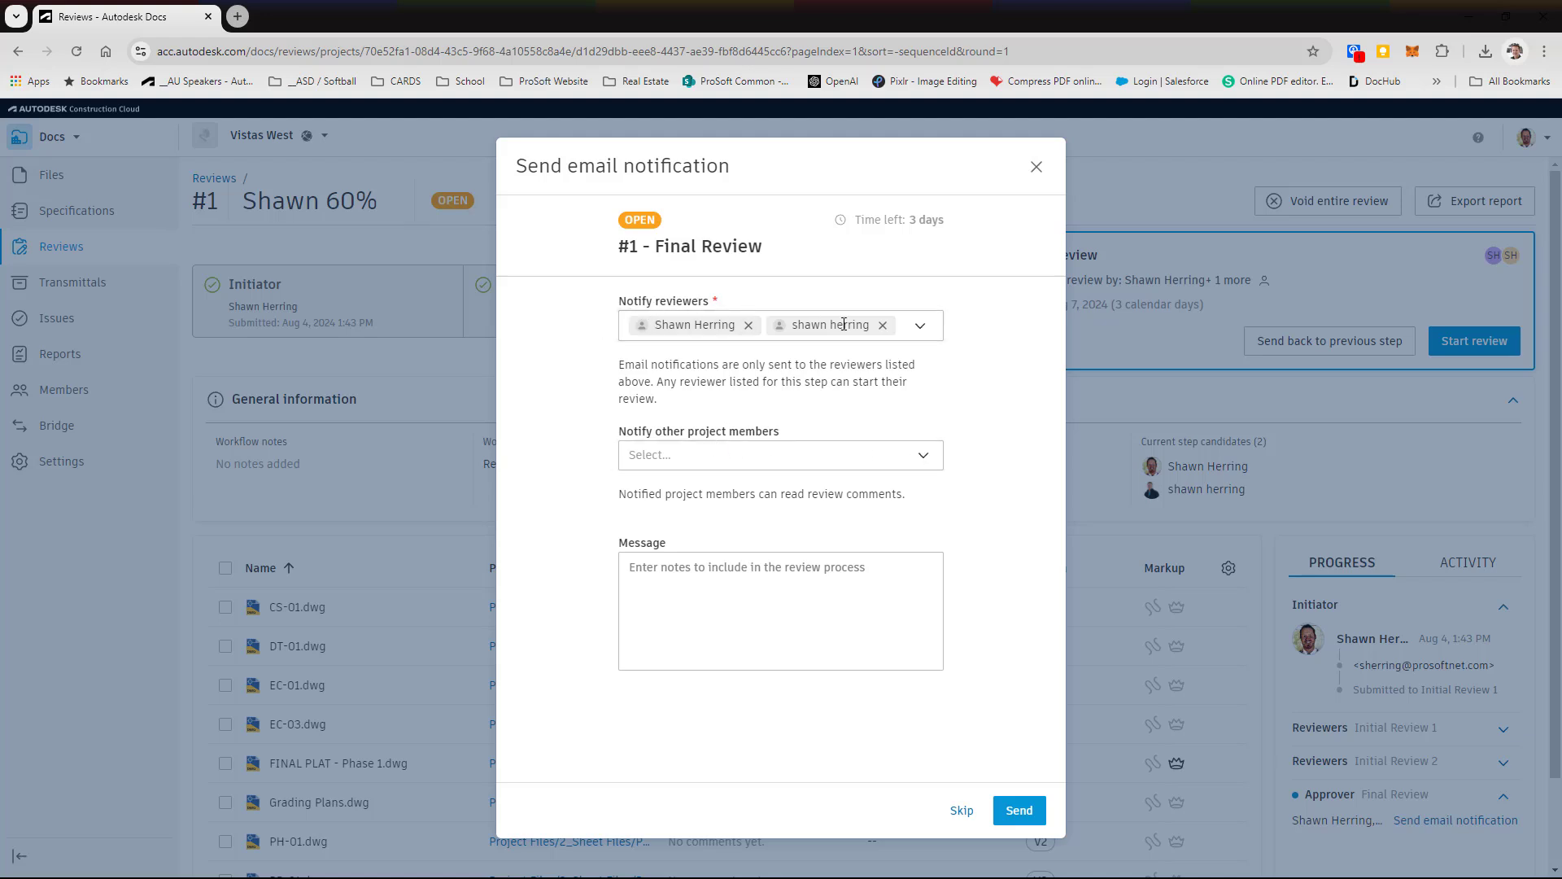
pyautogui.click(664, 600)
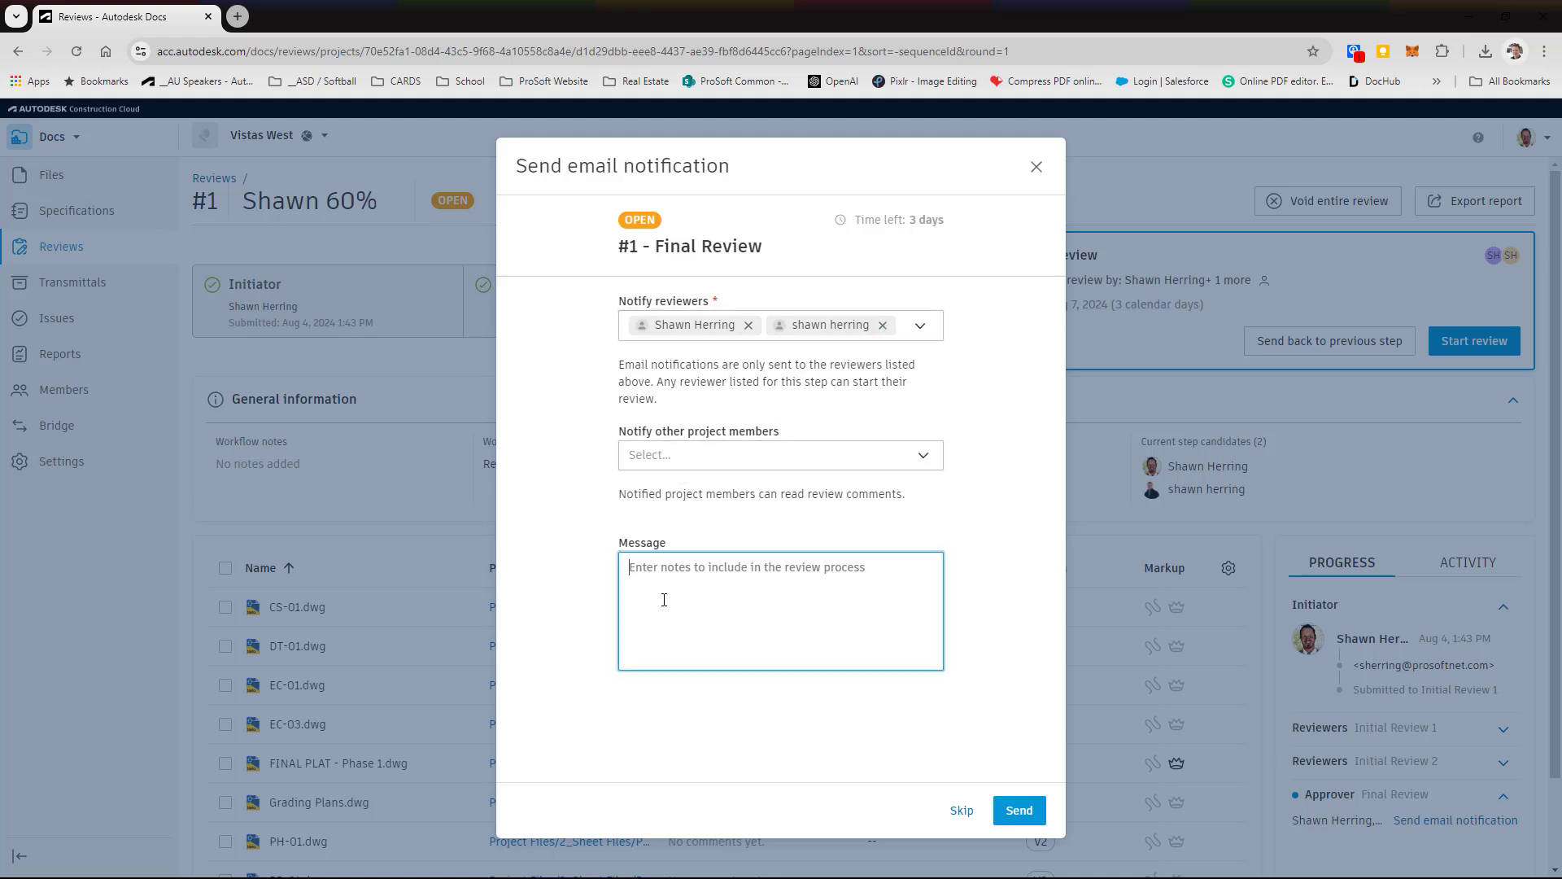
pyautogui.write('this is final!')
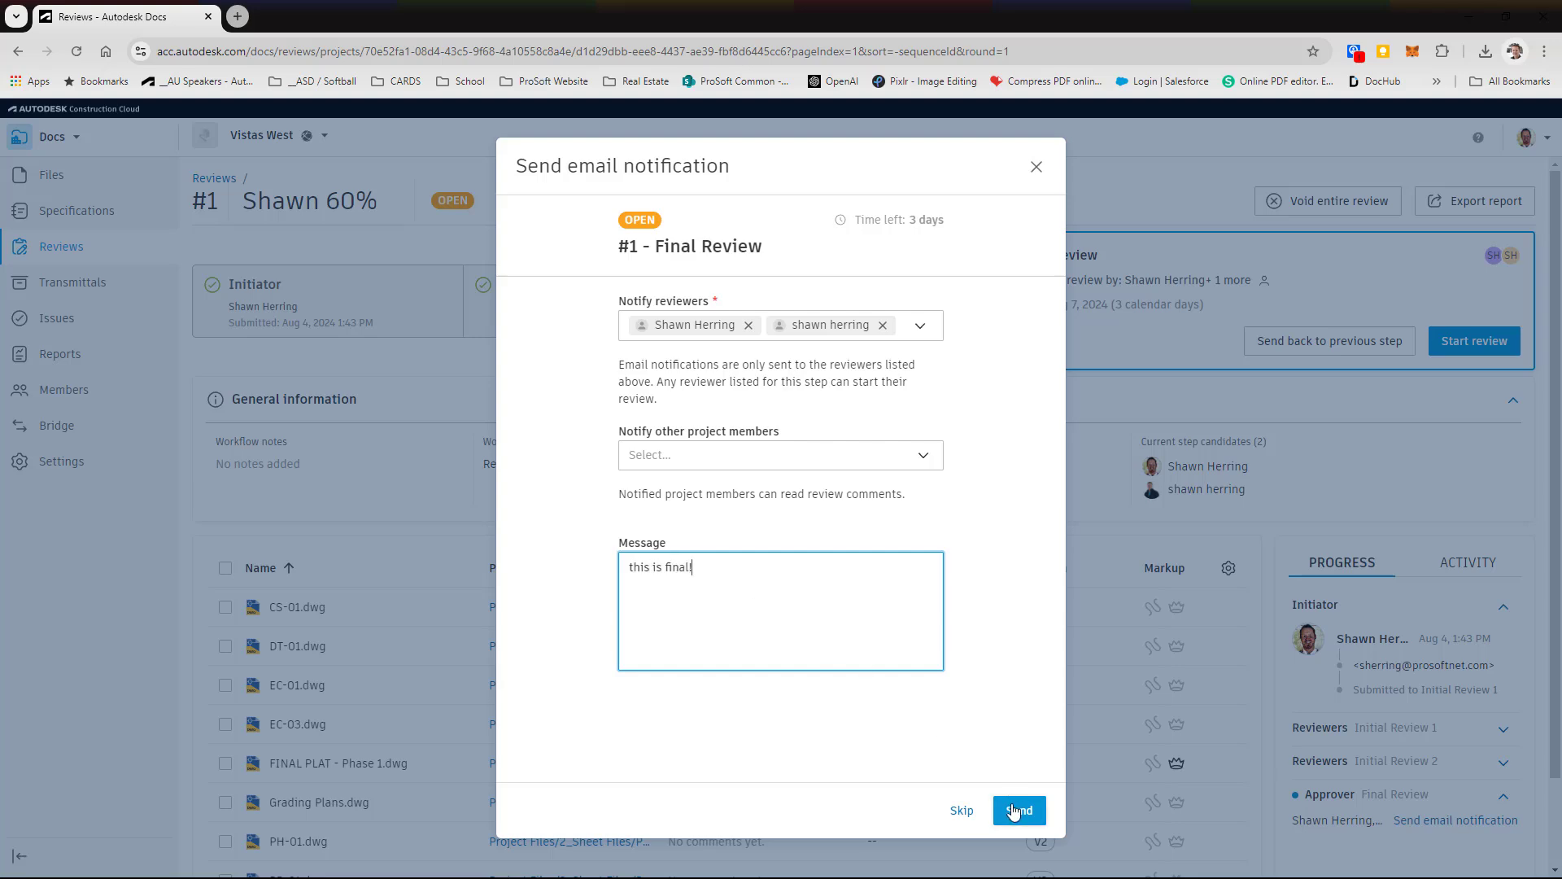
pyautogui.click(1013, 811)
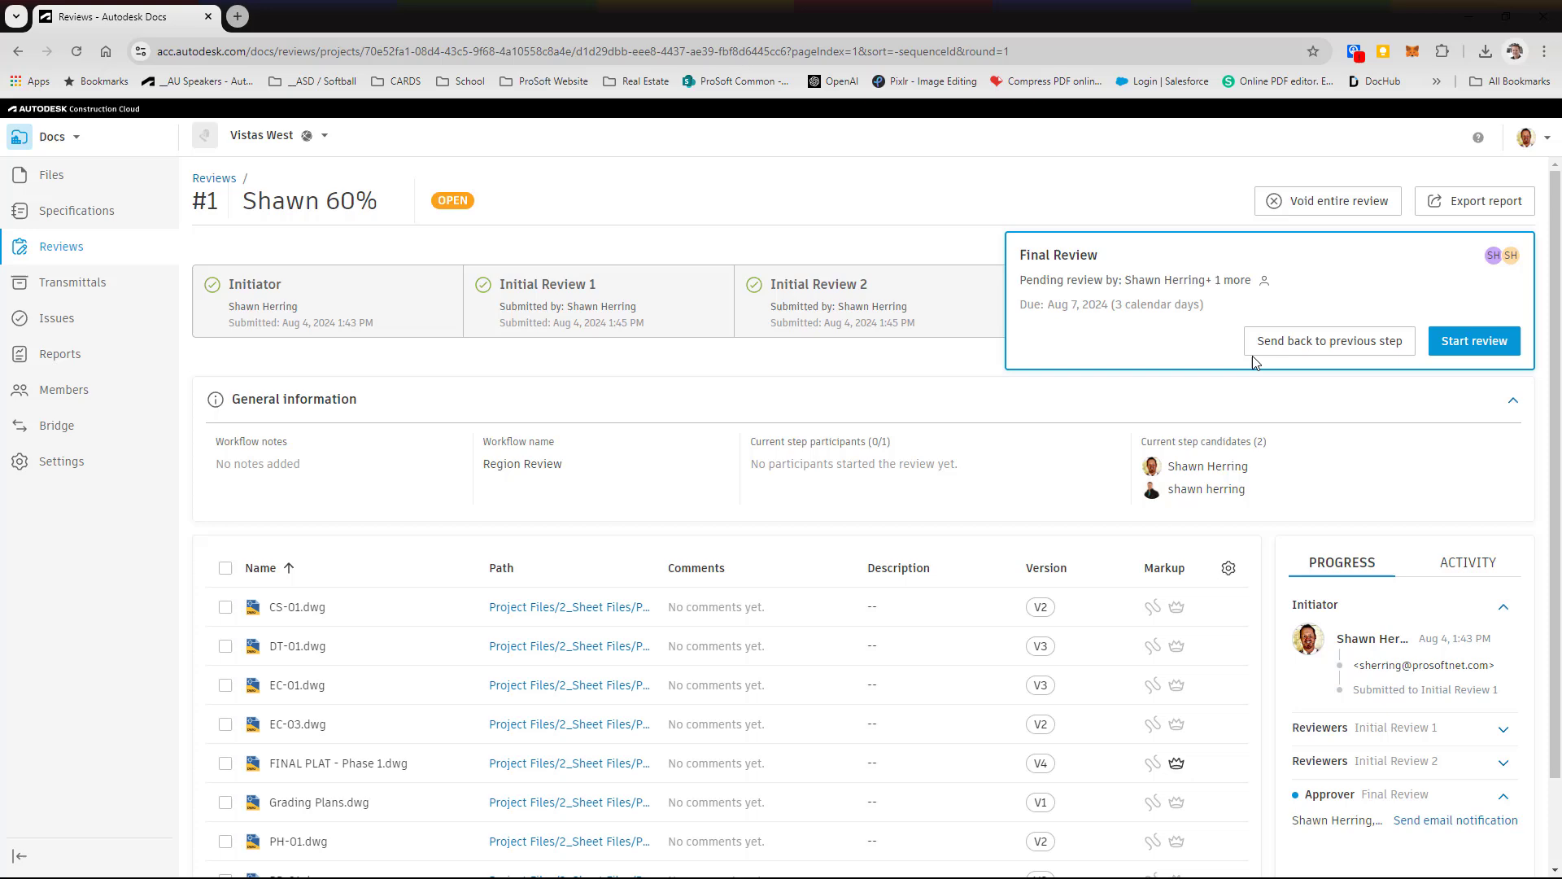
# Start the Final Review: approve CS-01 and DT-01, reject EC-01, approve EC-03 with comments.
pyautogui.click(1485, 342)
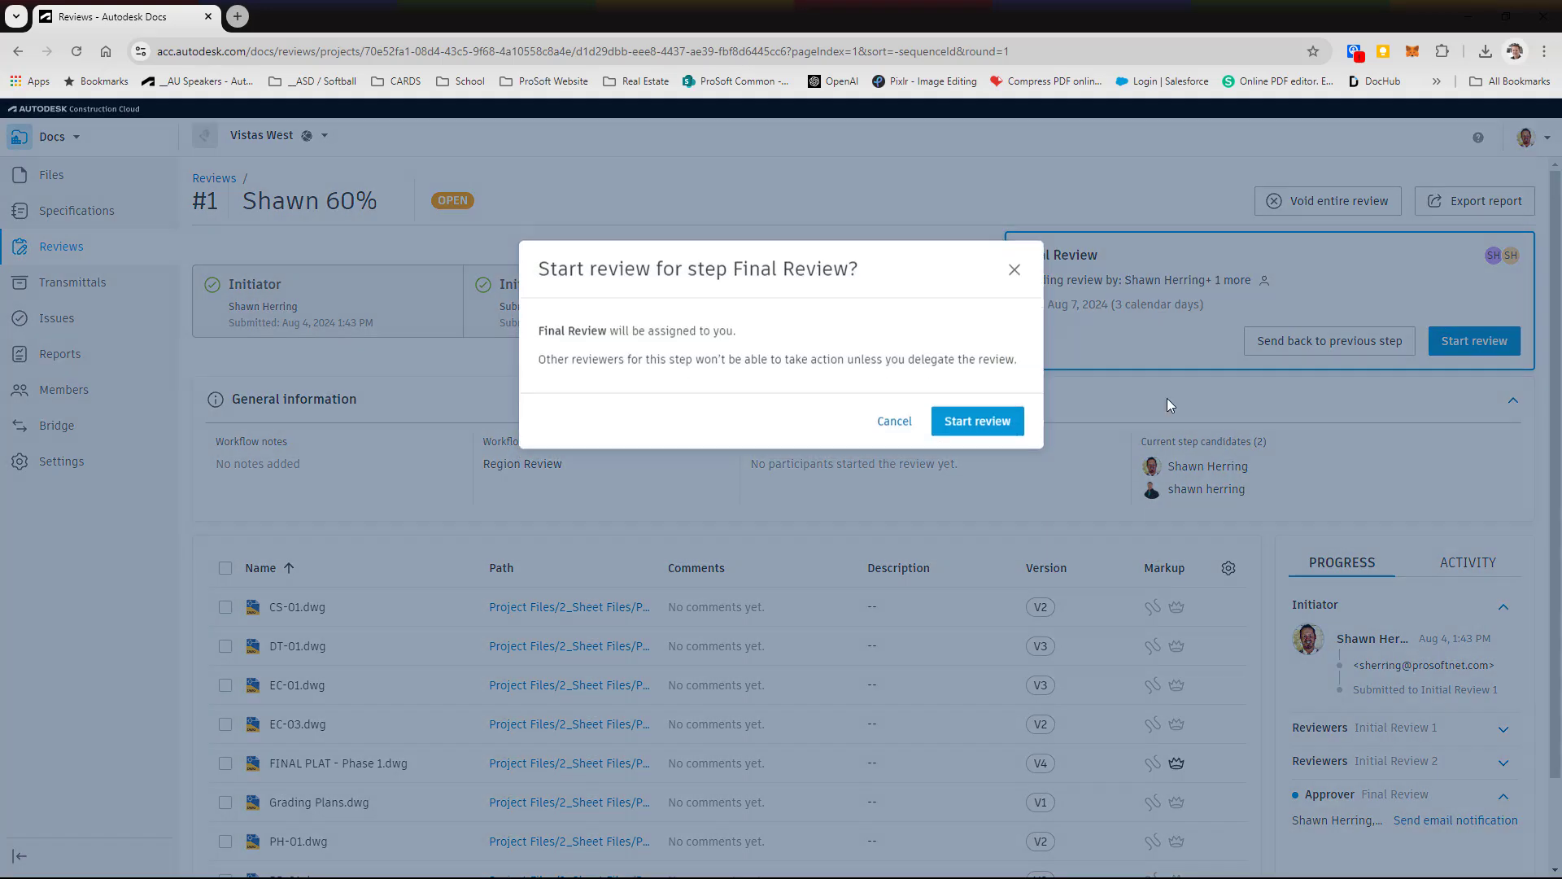
pyautogui.click(977, 436)
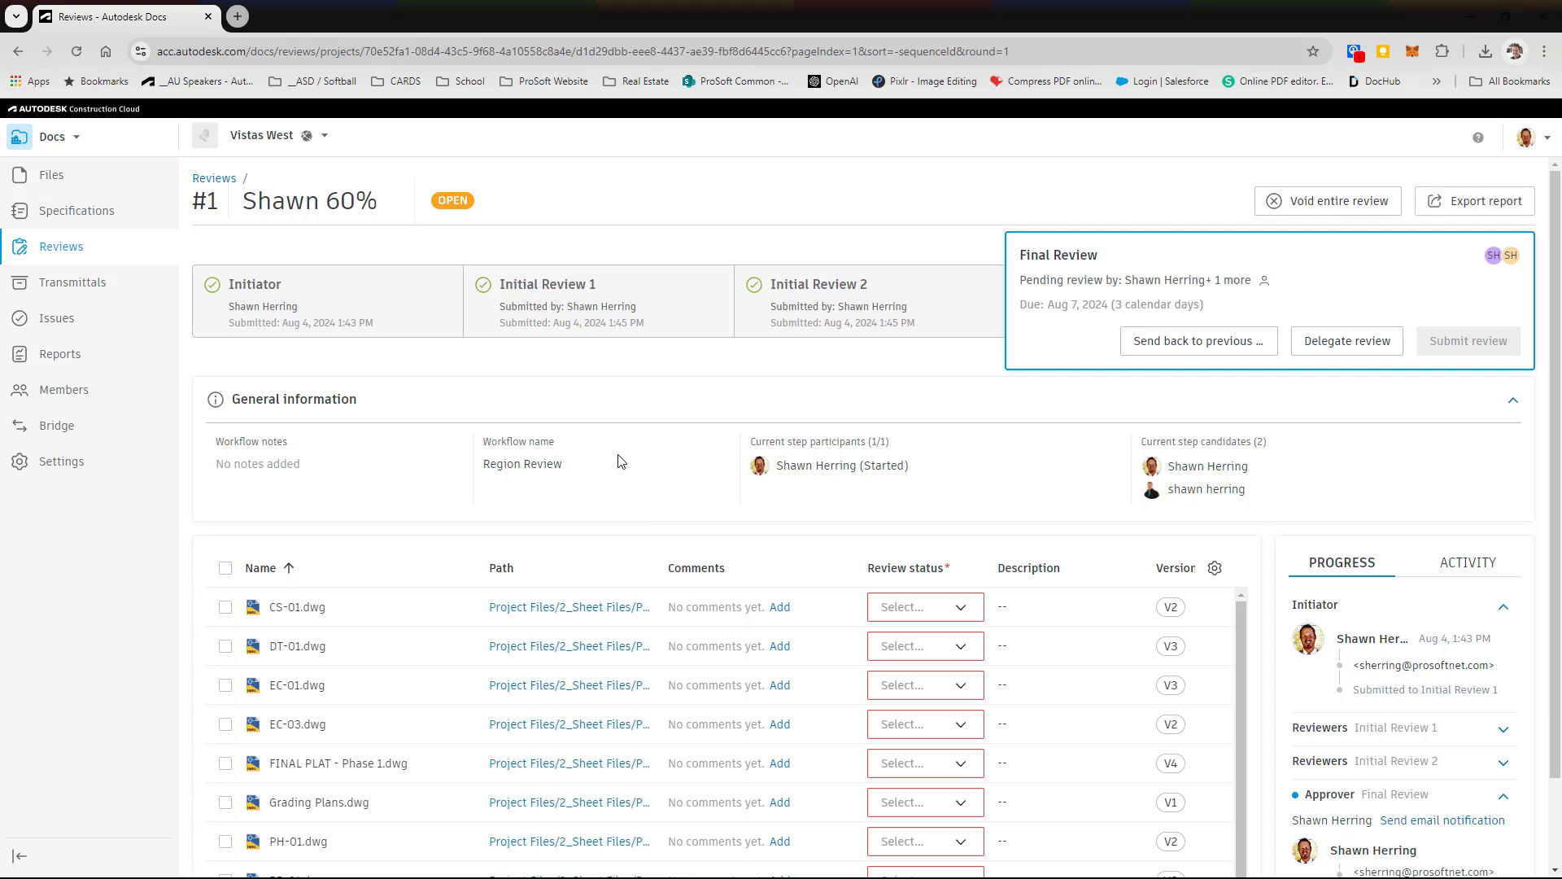
pyautogui.scroll(-1, 621, 462)
pyautogui.click(954, 506)
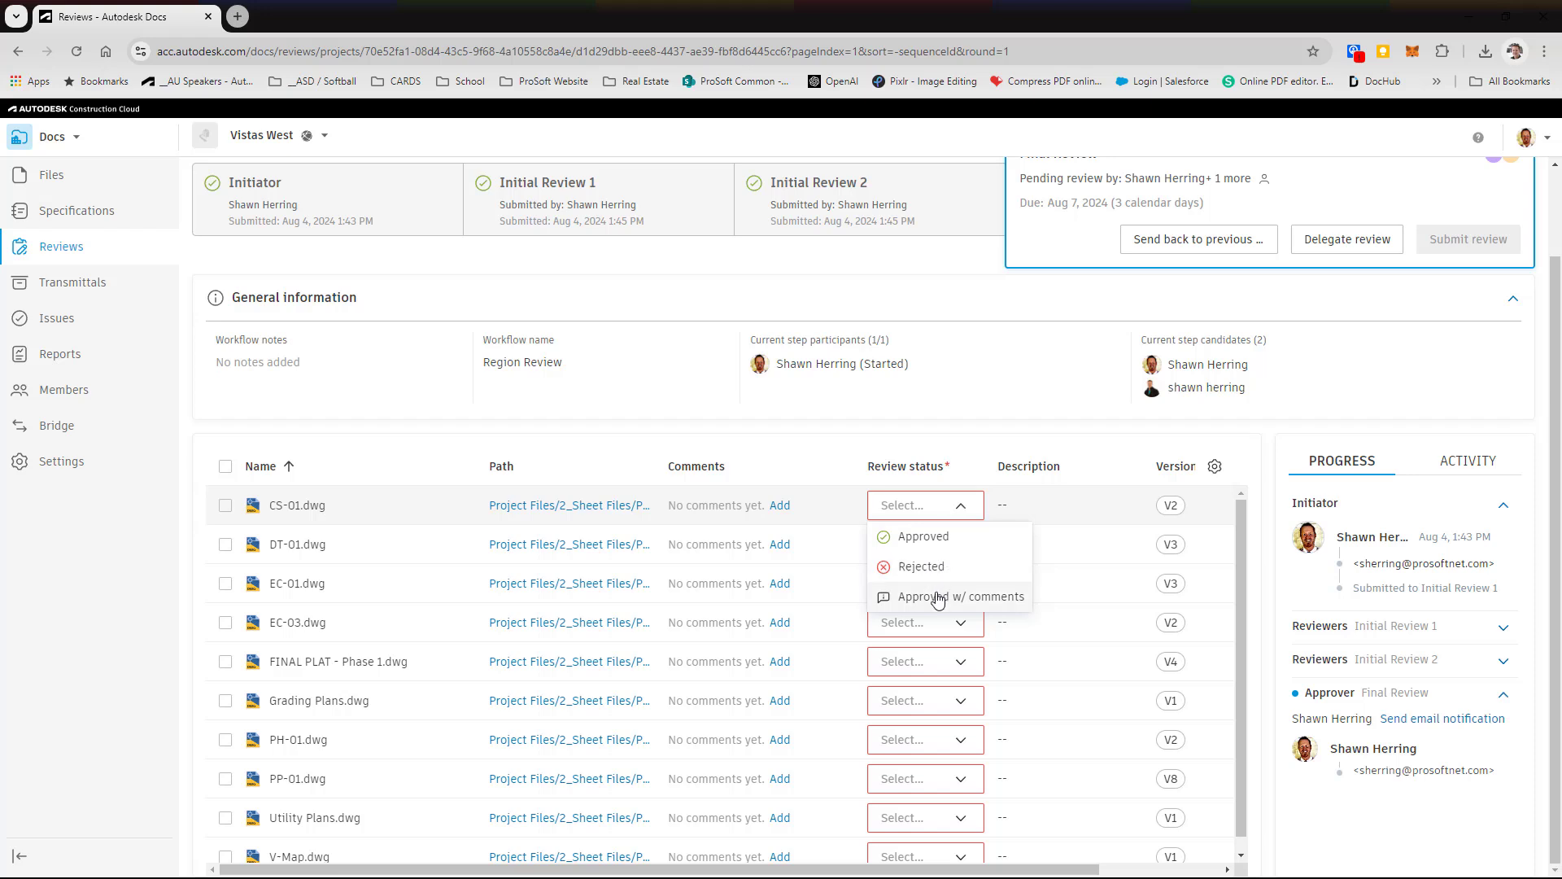
pyautogui.click(923, 536)
pyautogui.click(958, 546)
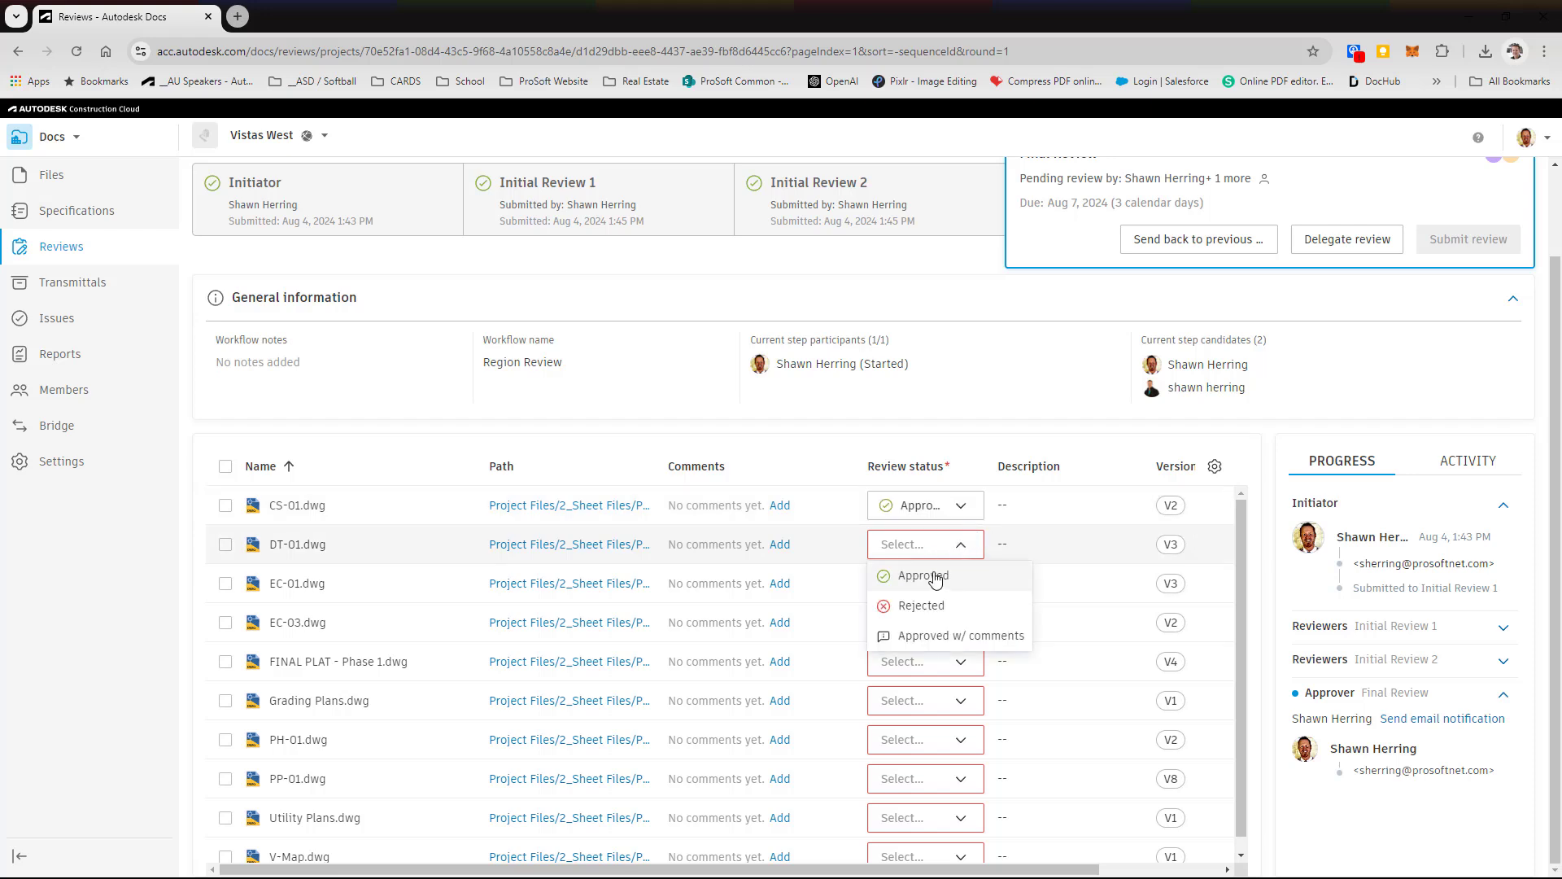
pyautogui.click(936, 577)
pyautogui.click(921, 586)
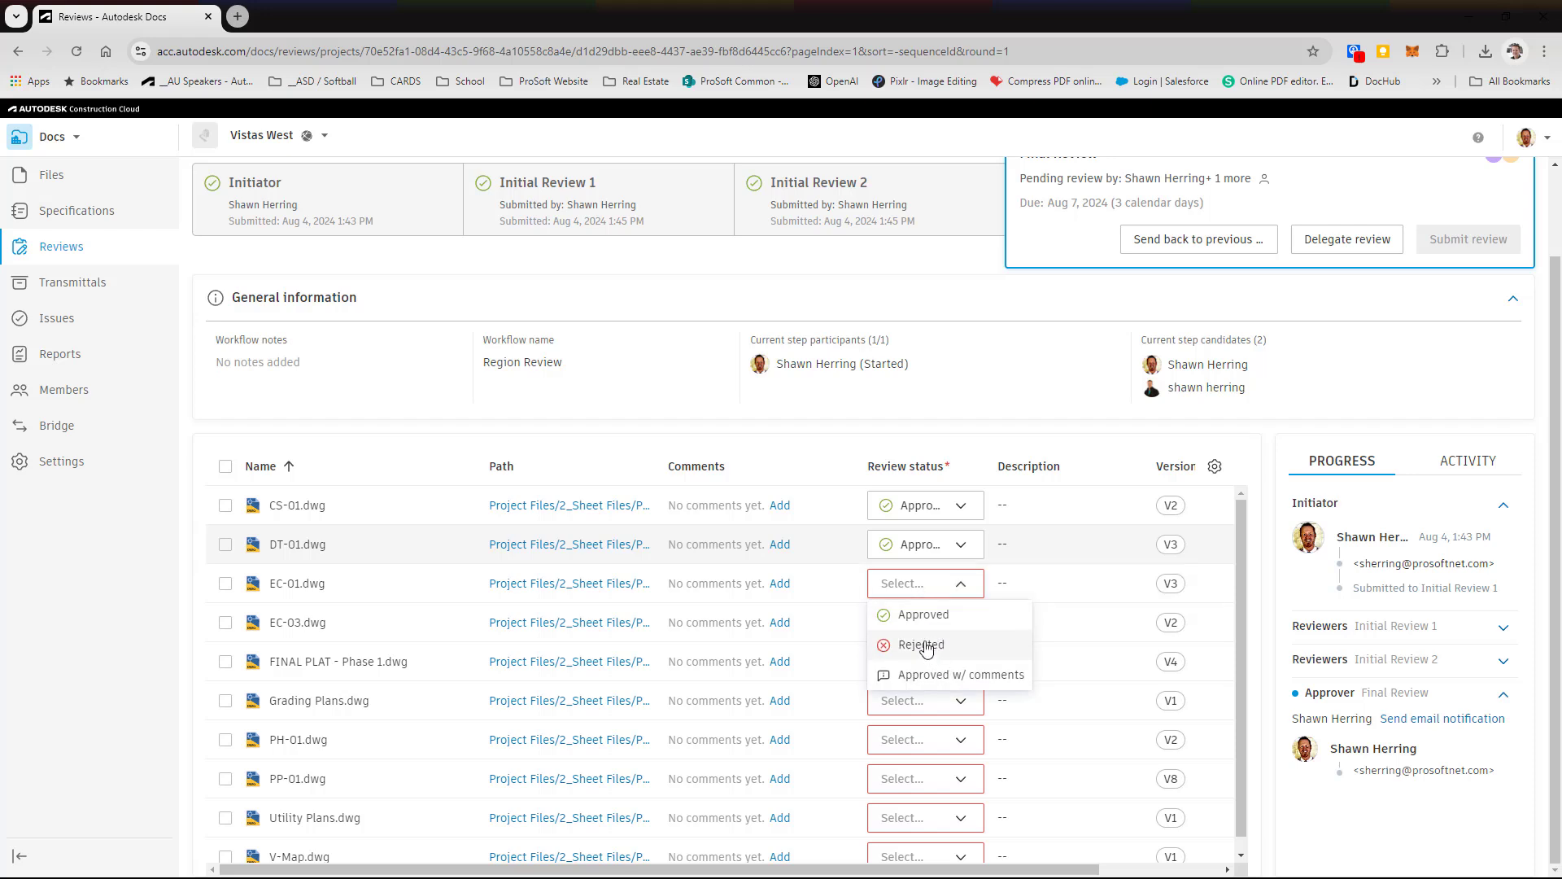
pyautogui.click(926, 646)
pyautogui.click(960, 623)
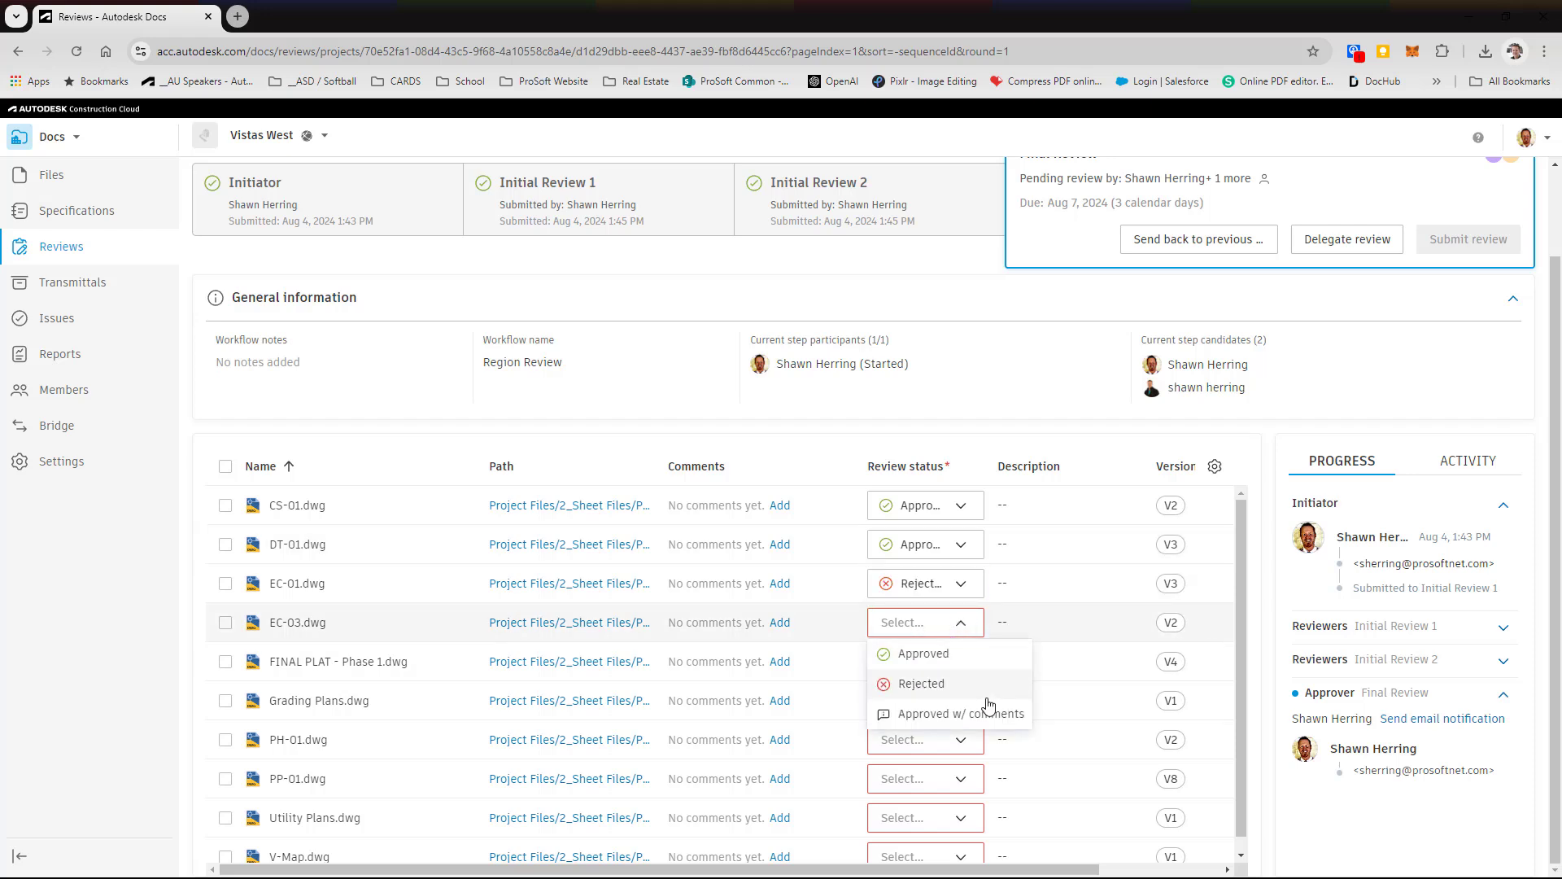
pyautogui.click(960, 713)
# Approve FINAL PLAT - Phase 1, Grading Plans, PH-01, PP-01, Utility Plans and V-Map.
pyautogui.scroll(-1, 1074, 638)
pyautogui.click(961, 649)
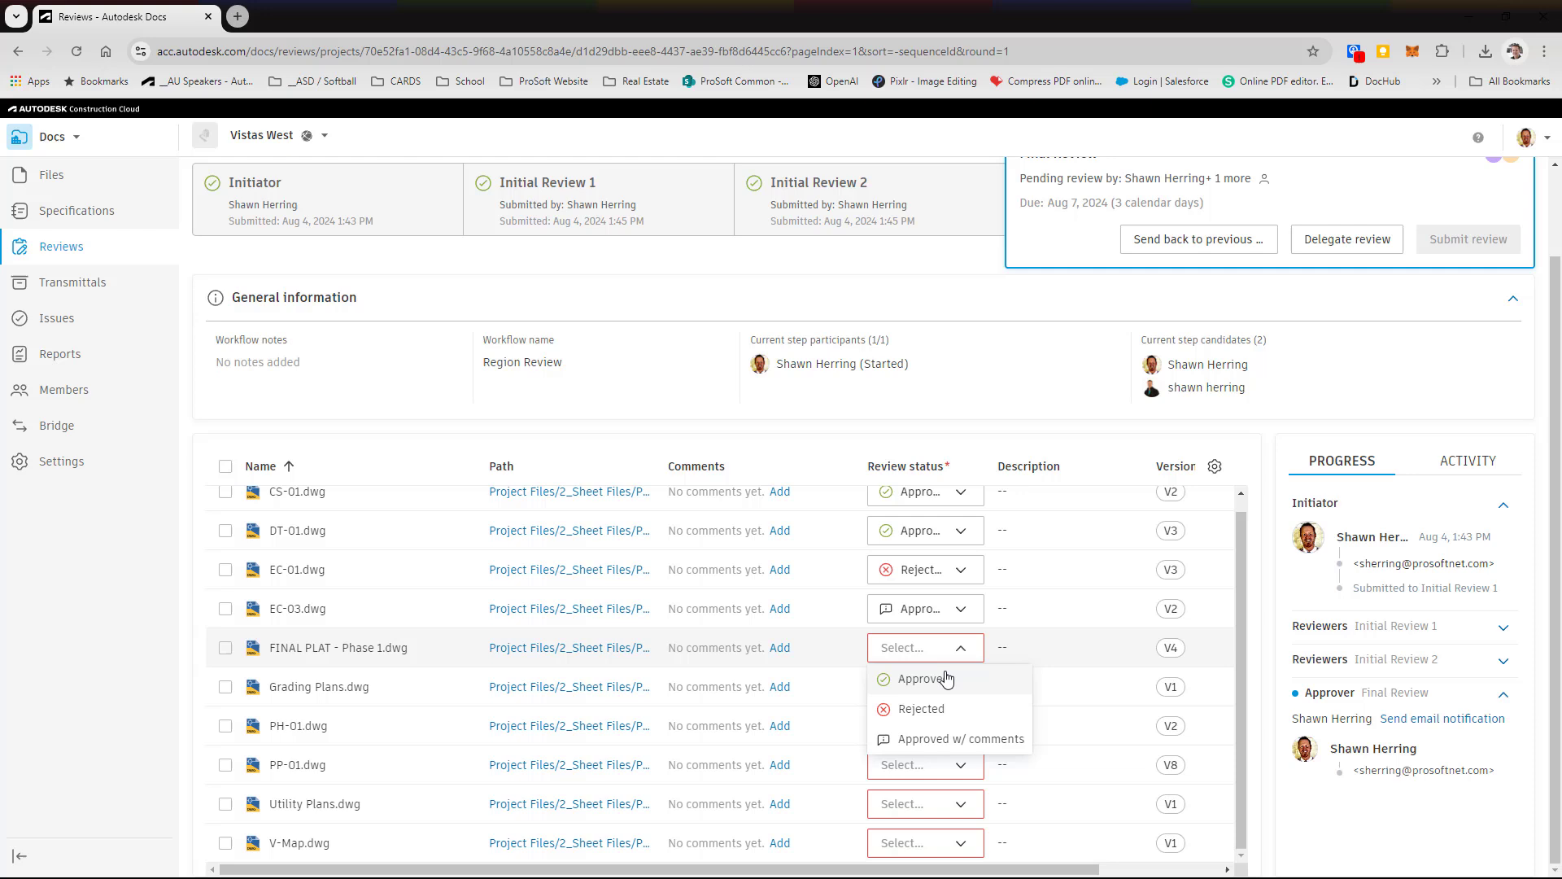
pyautogui.click(944, 682)
pyautogui.click(947, 692)
pyautogui.click(916, 716)
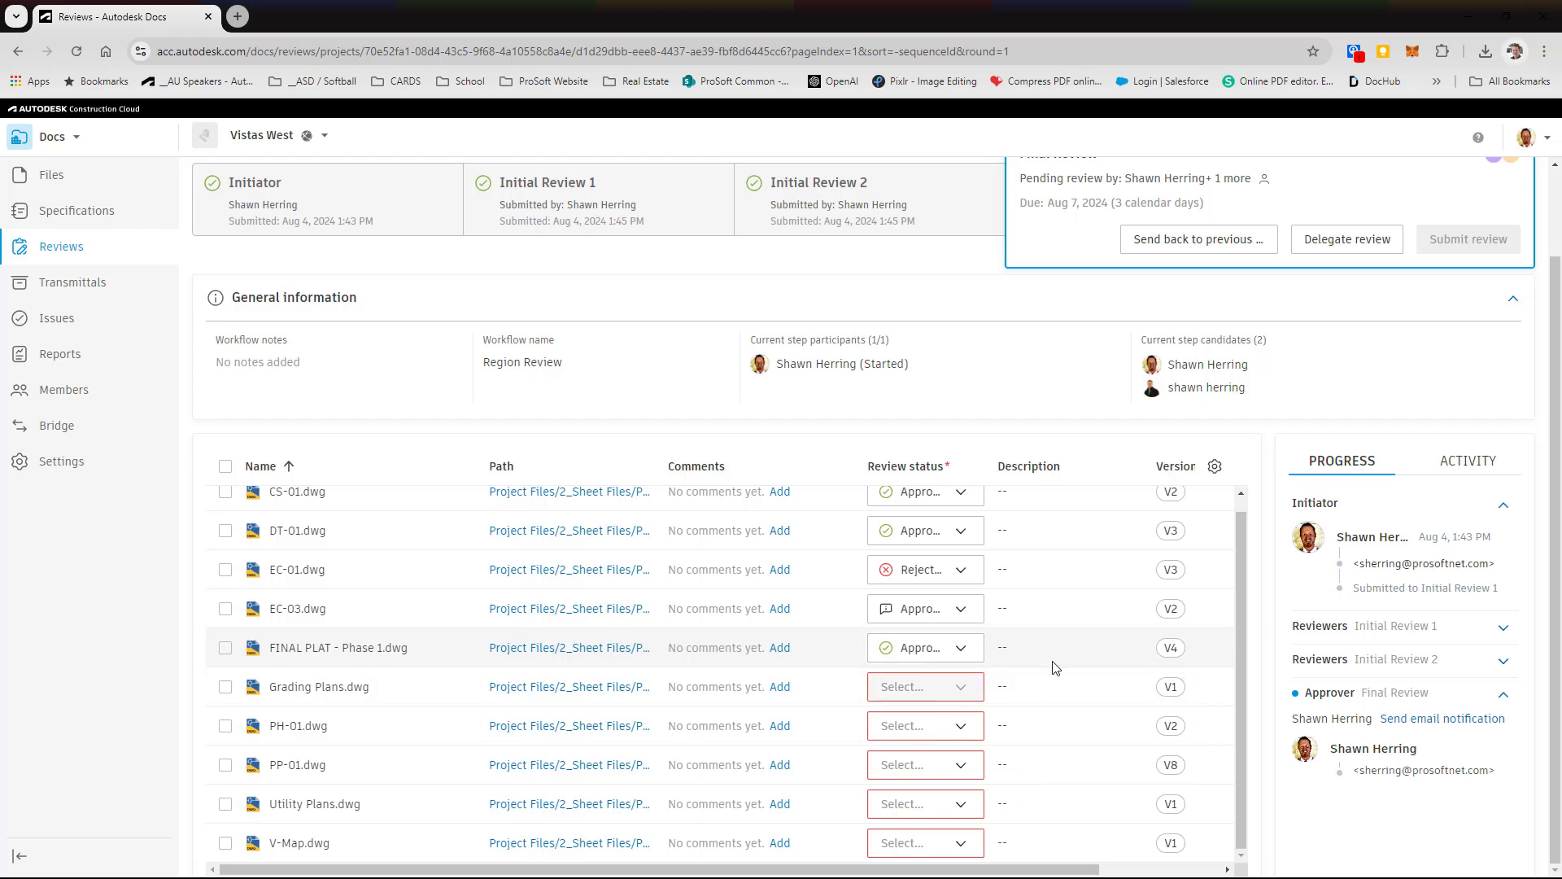
pyautogui.click(935, 726)
pyautogui.click(922, 758)
pyautogui.click(935, 765)
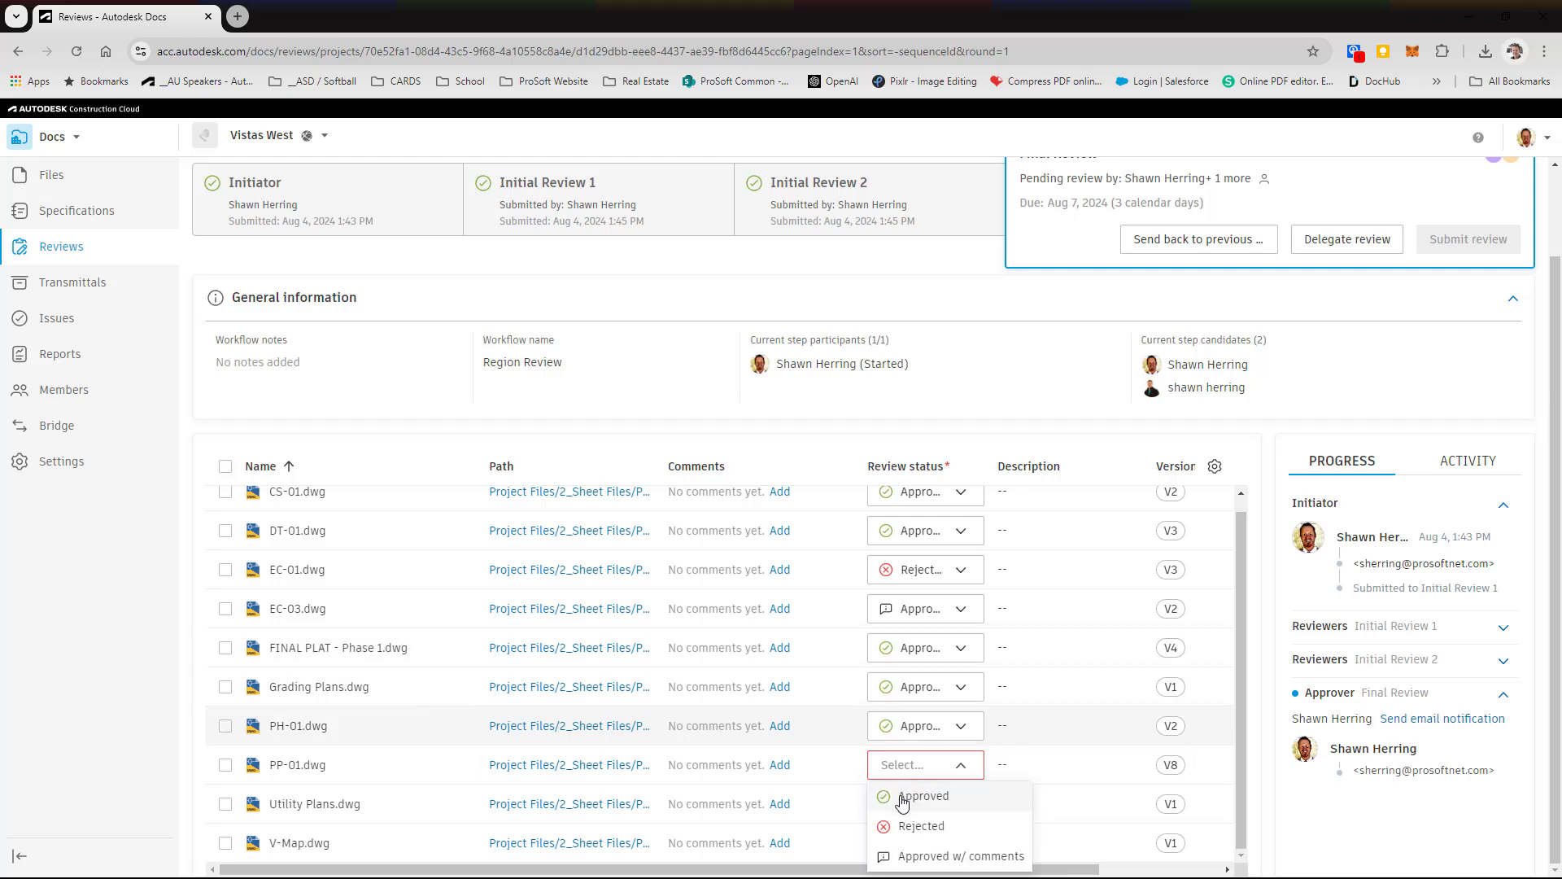
pyautogui.click(934, 805)
pyautogui.click(933, 807)
pyautogui.click(936, 716)
pyautogui.click(932, 843)
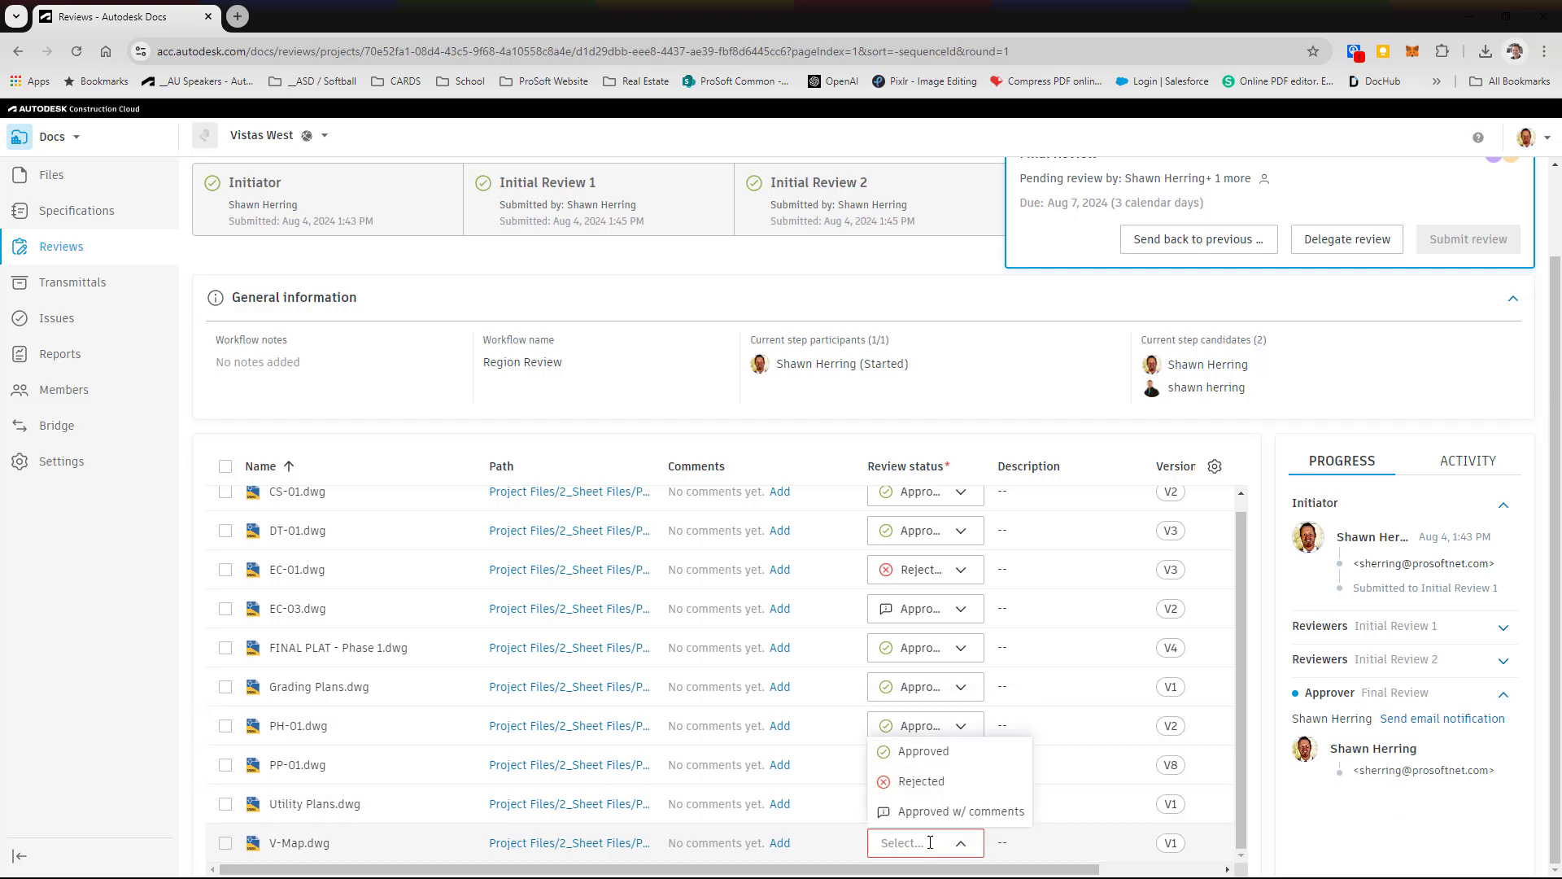
pyautogui.click(923, 751)
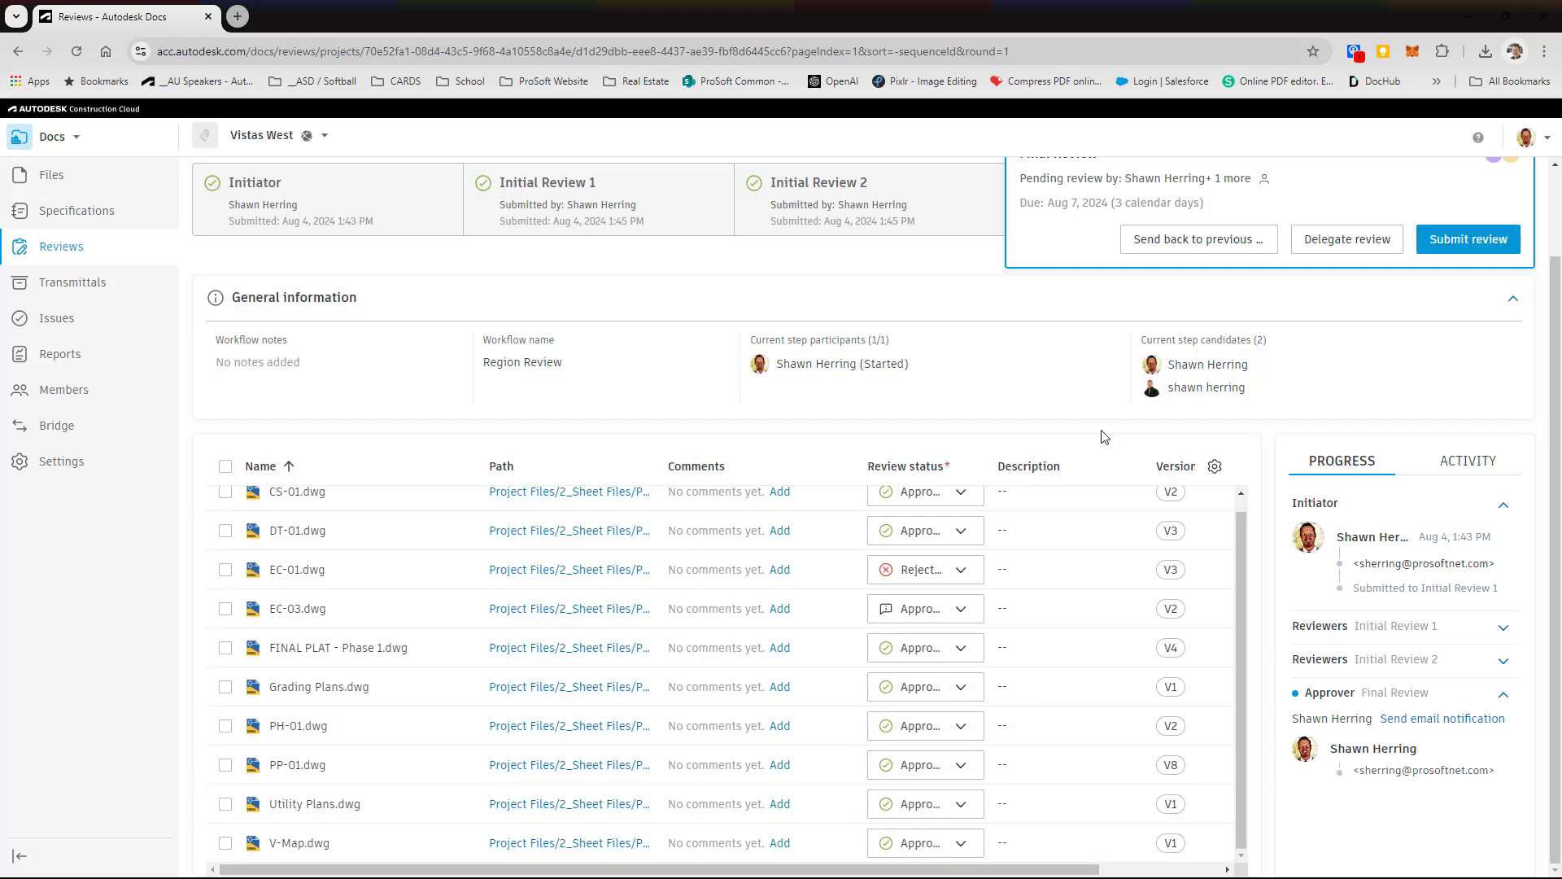
# Submit the Final Review so Review #1 closes, then scroll its approved files copied to Phase 1.
pyautogui.click(1458, 244)
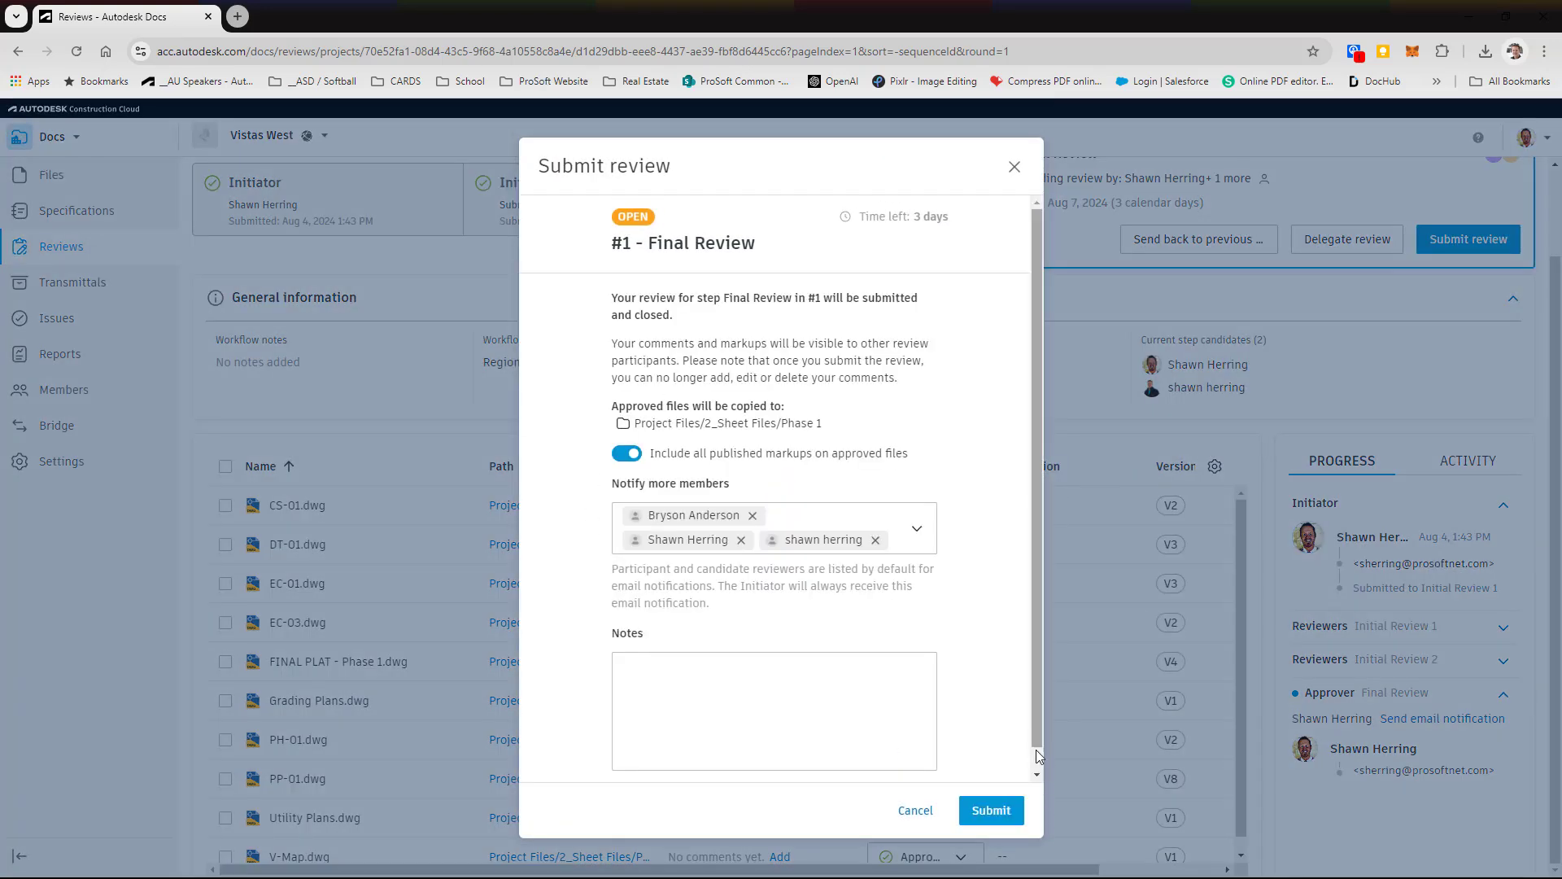
pyautogui.click(994, 811)
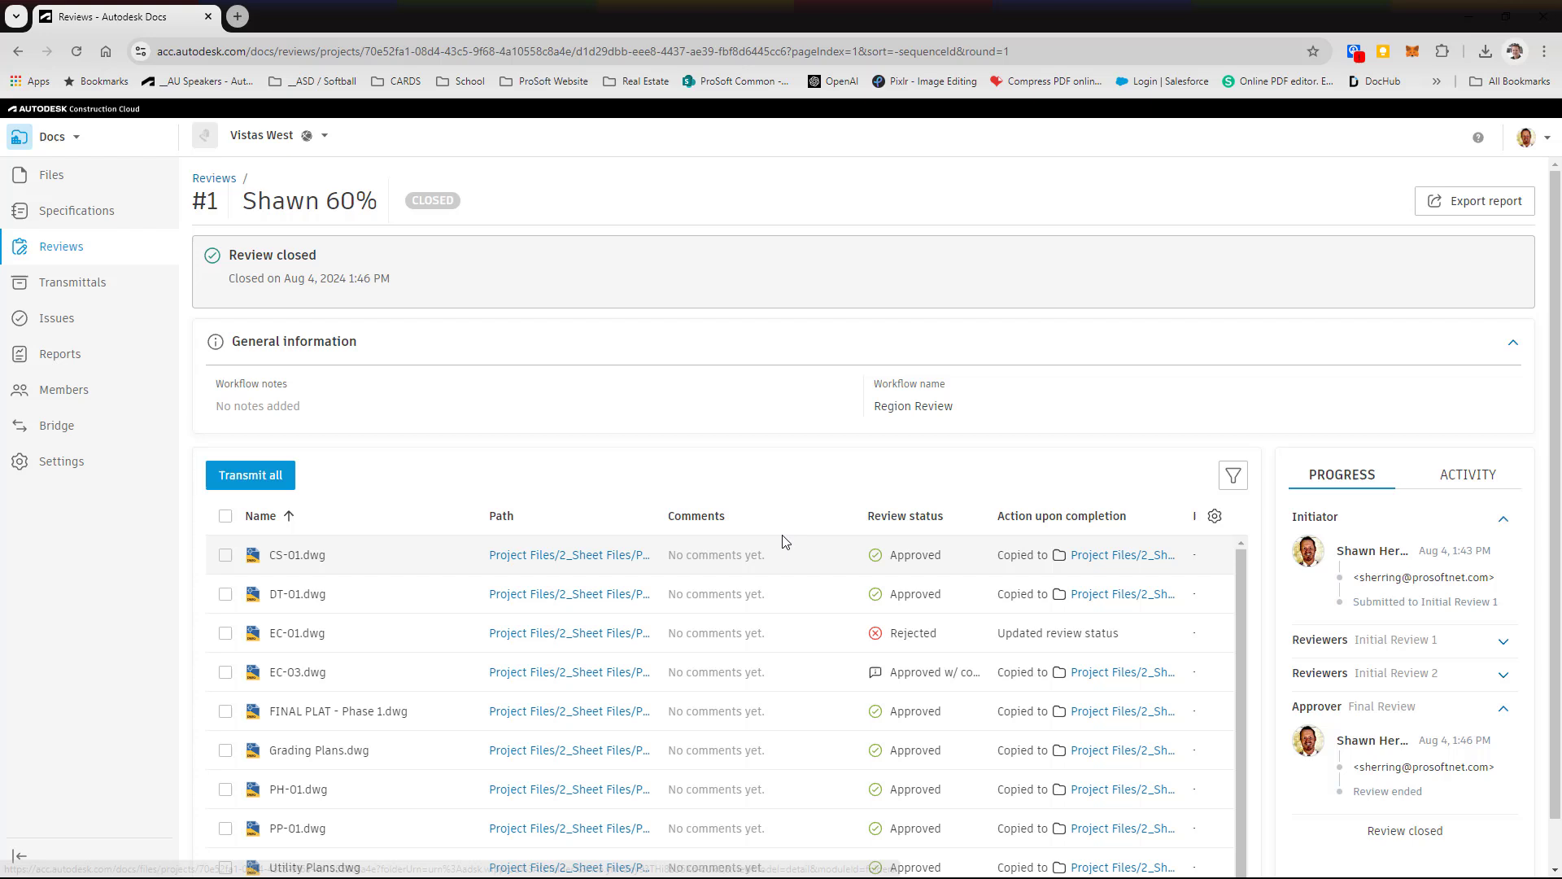
pyautogui.scroll(-1, 879, 506)
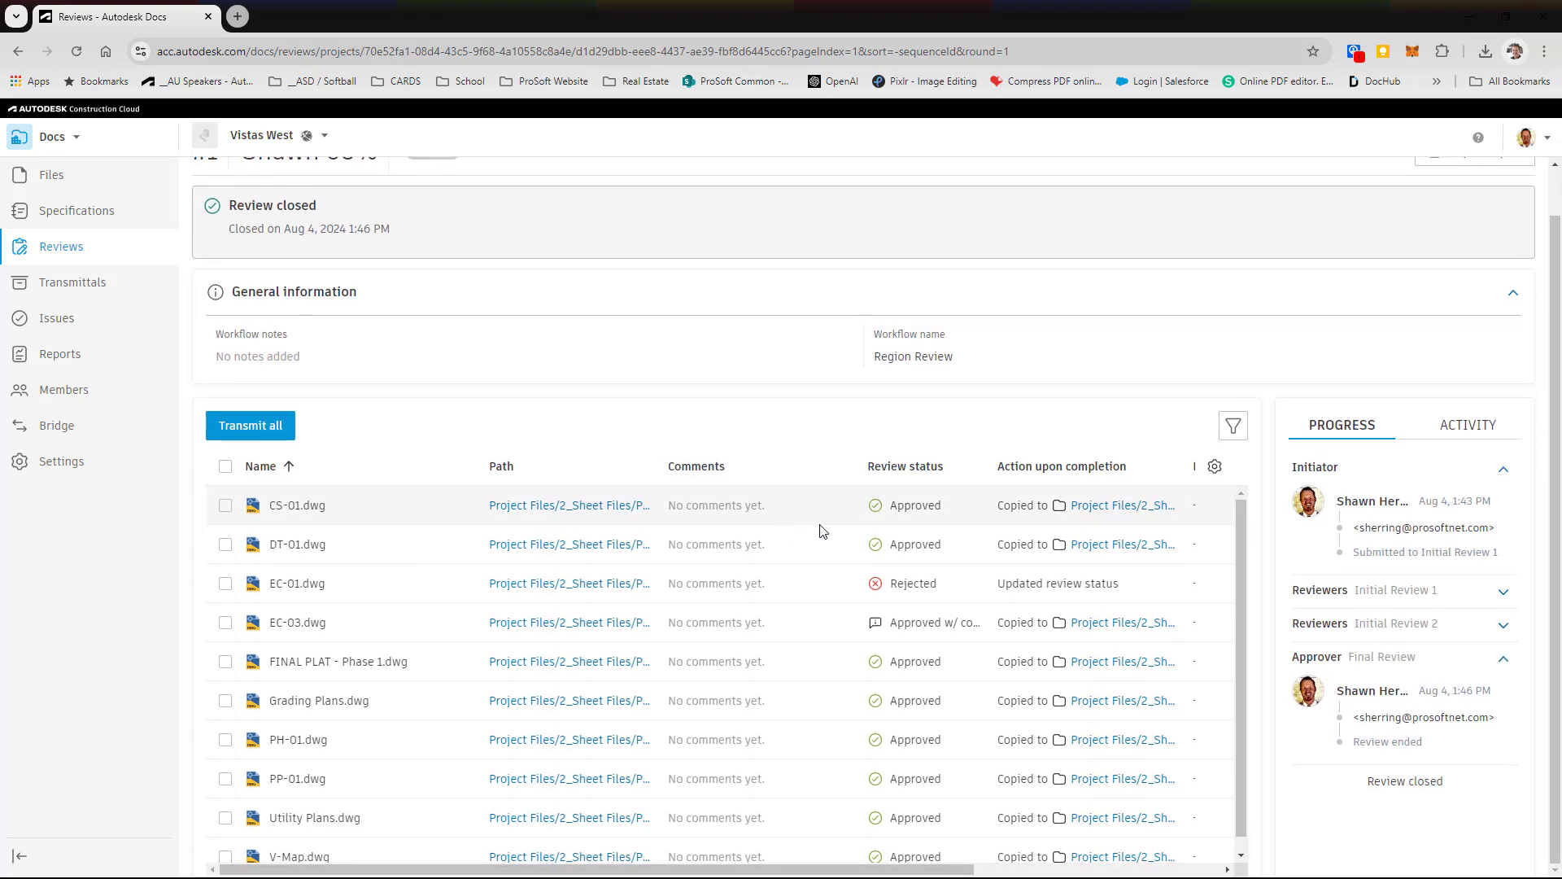
pyautogui.scroll(-1, 822, 531)
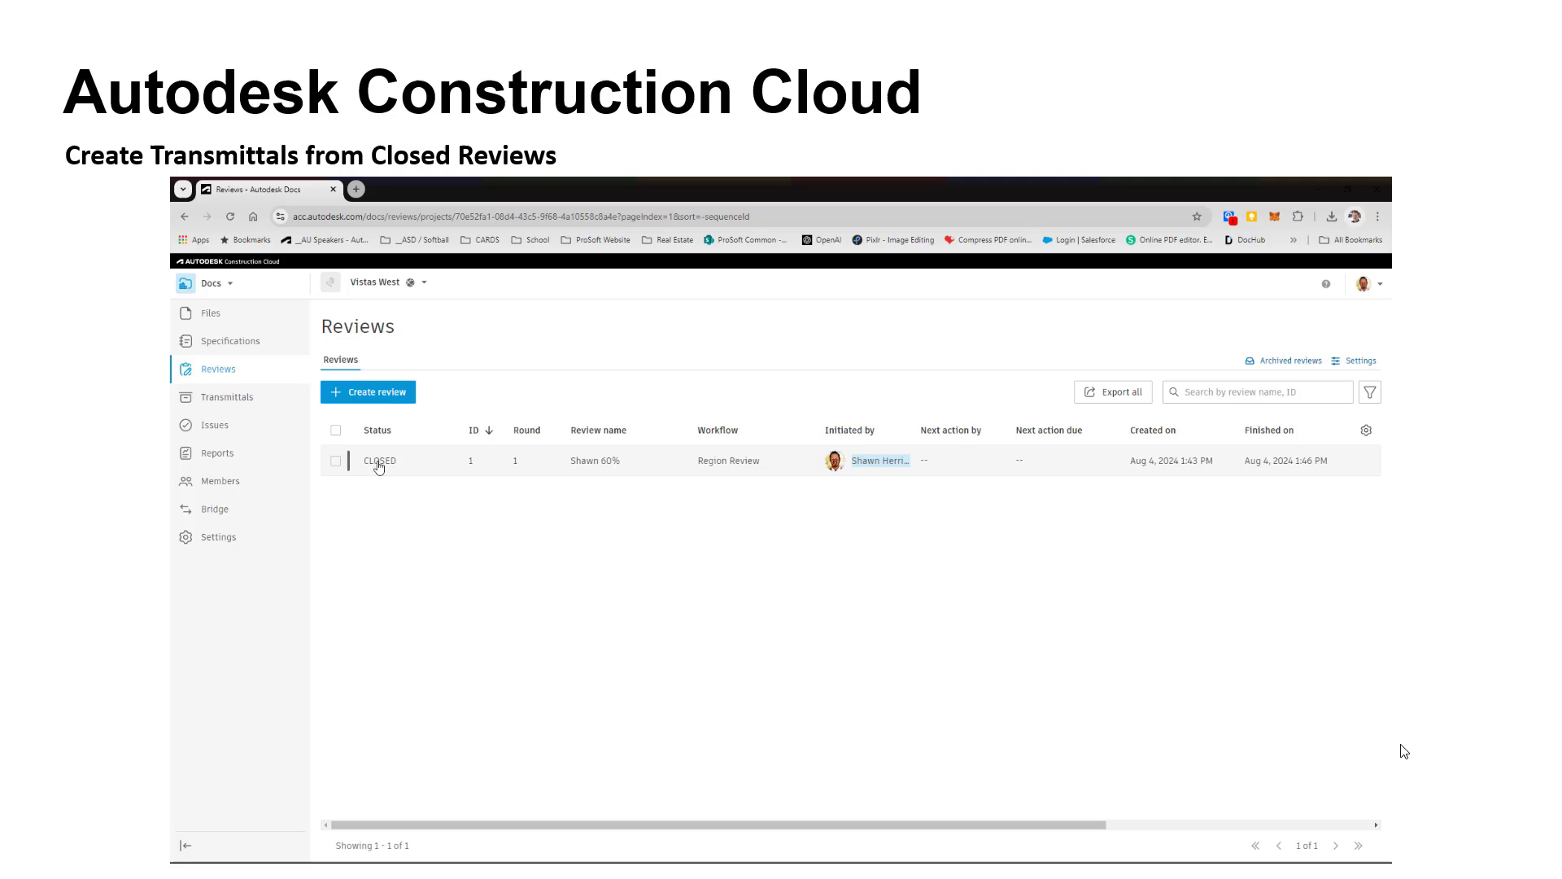
# Start a transmittal from the closed review and title it '60percentSub'.
pyautogui.click(378, 464)
pyautogui.click(348, 580)
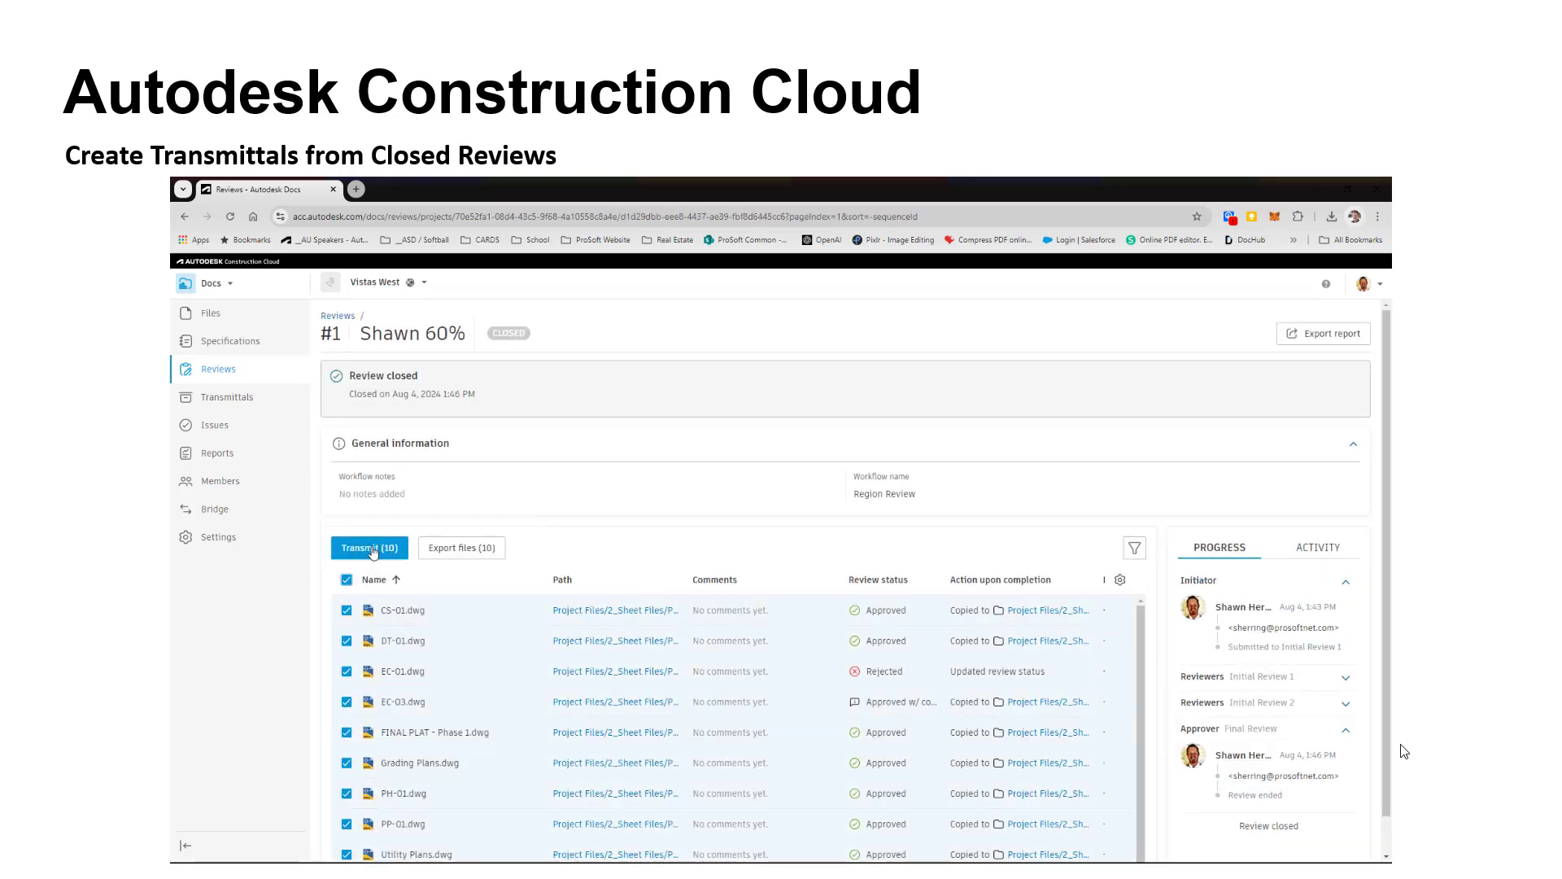
pyautogui.click(371, 549)
pyautogui.write('60percentSub')
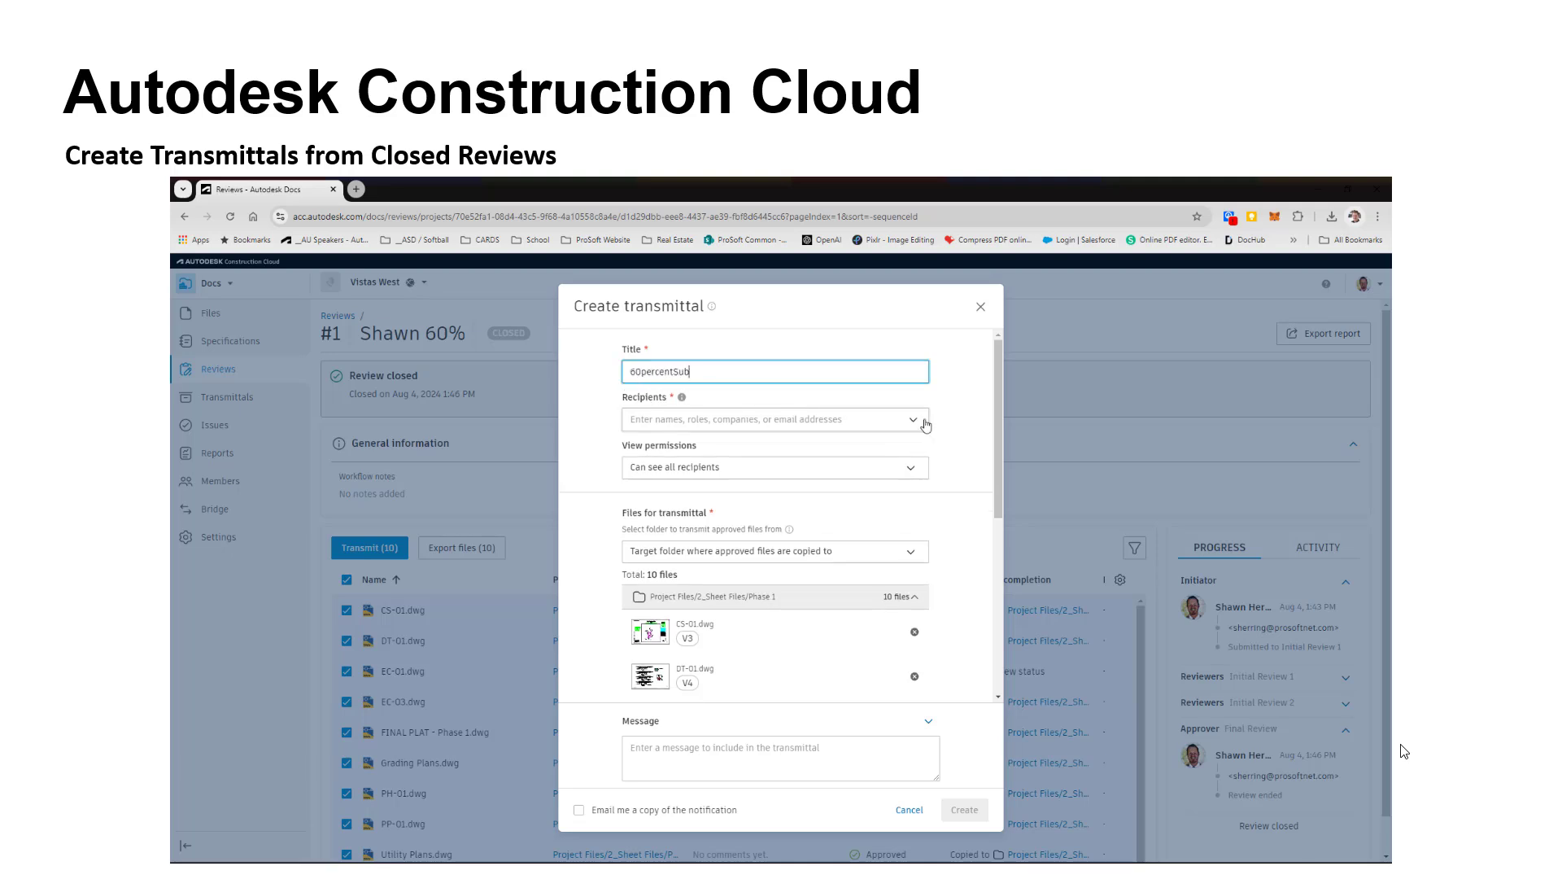
# Add three recipients and the 10 Phase 1 files to the transmittal.
pyautogui.click(926, 421)
pyautogui.click(572, 471)
pyautogui.click(572, 493)
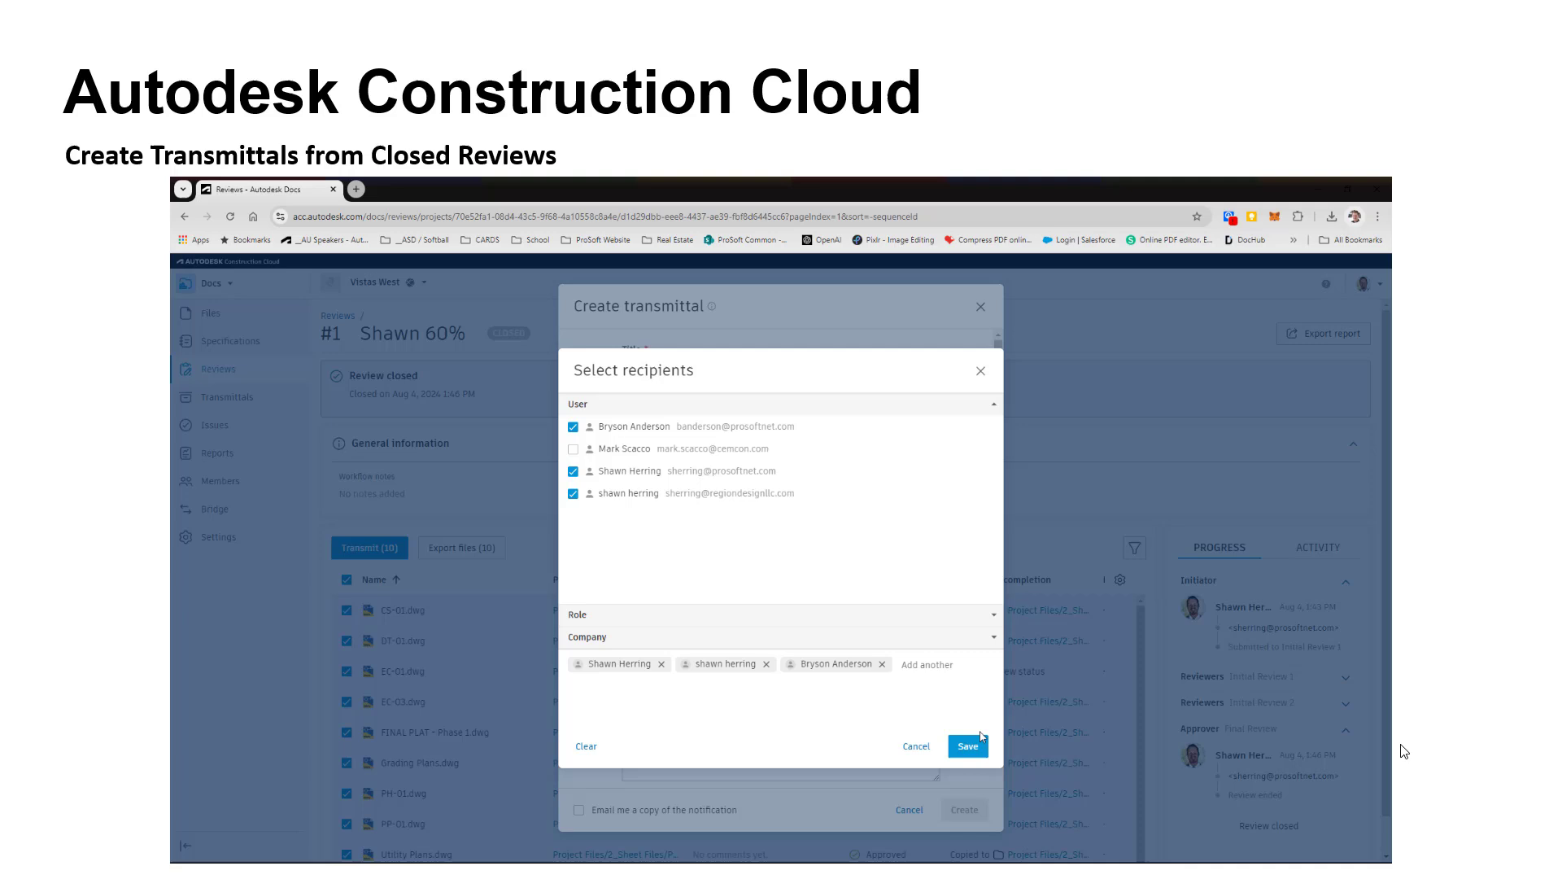
pyautogui.click(971, 745)
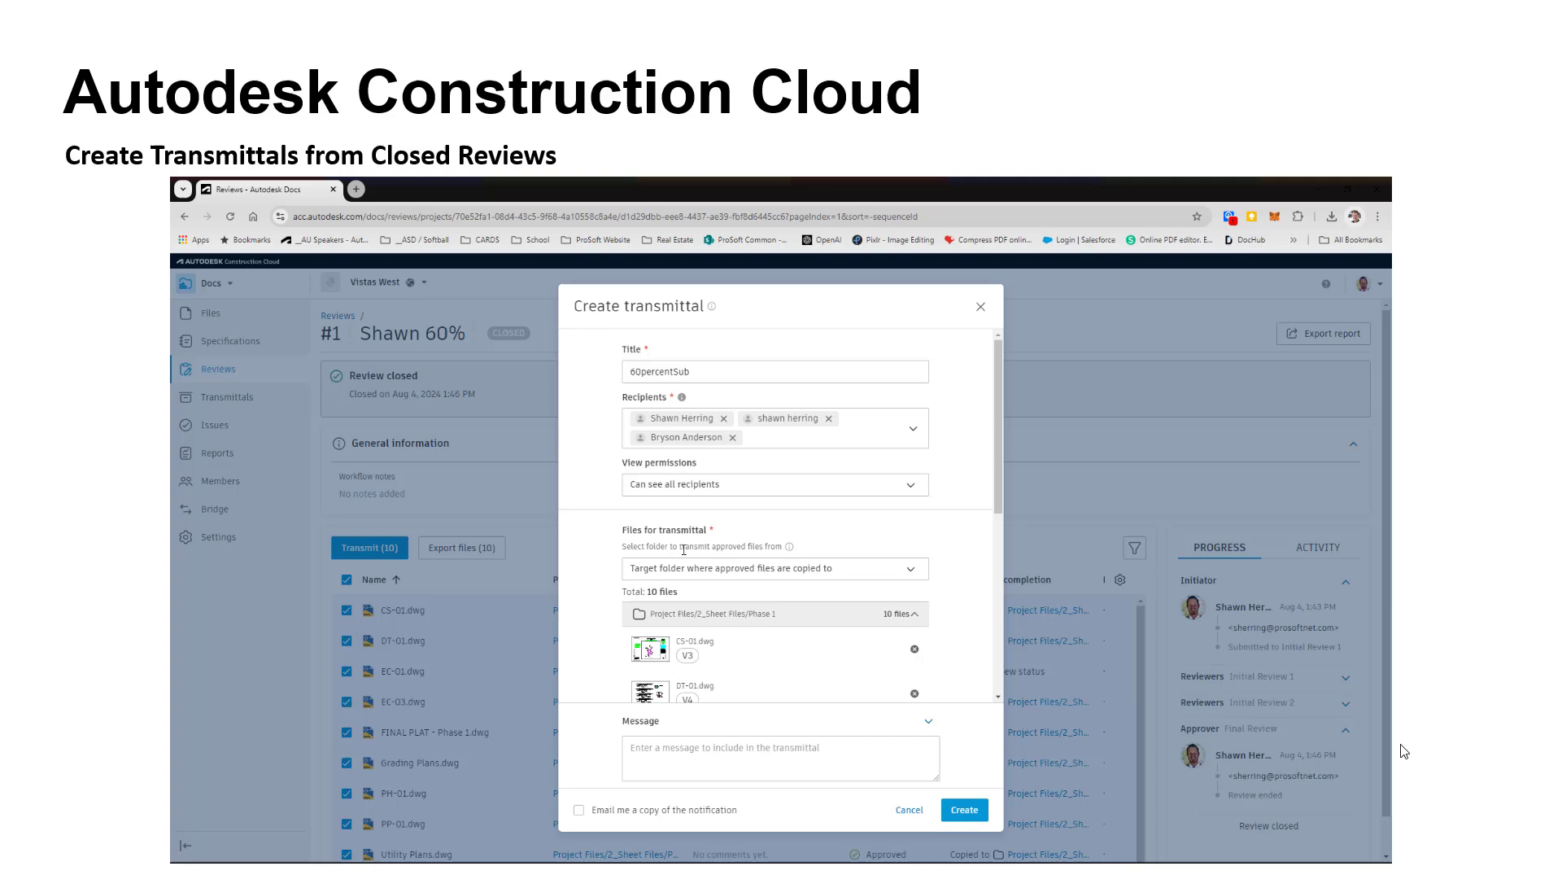
pyautogui.scroll(-6, 724, 549)
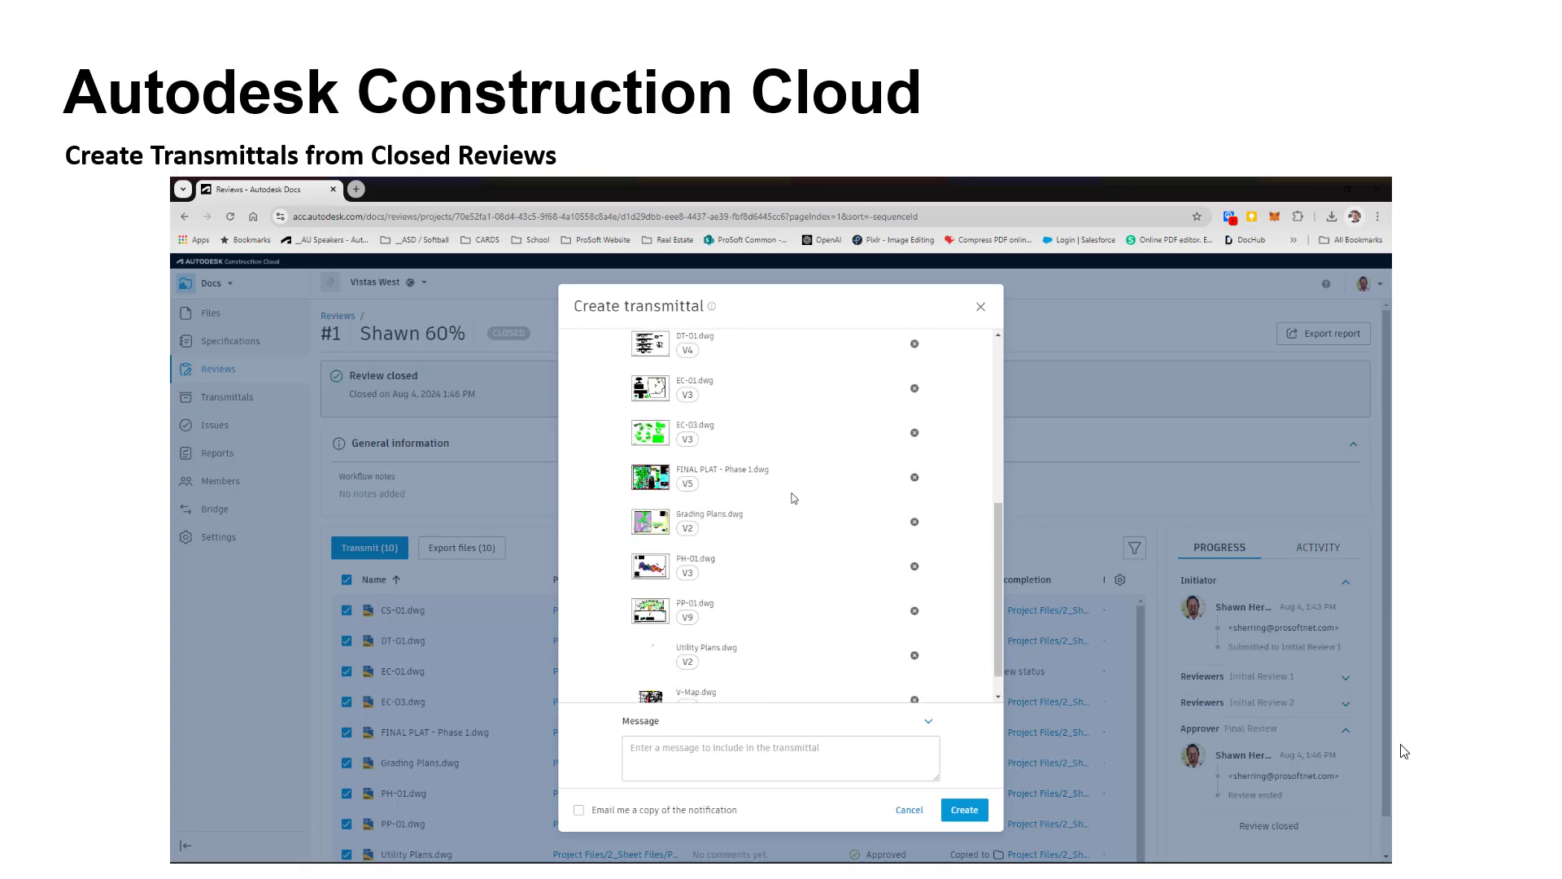
pyautogui.click(964, 809)
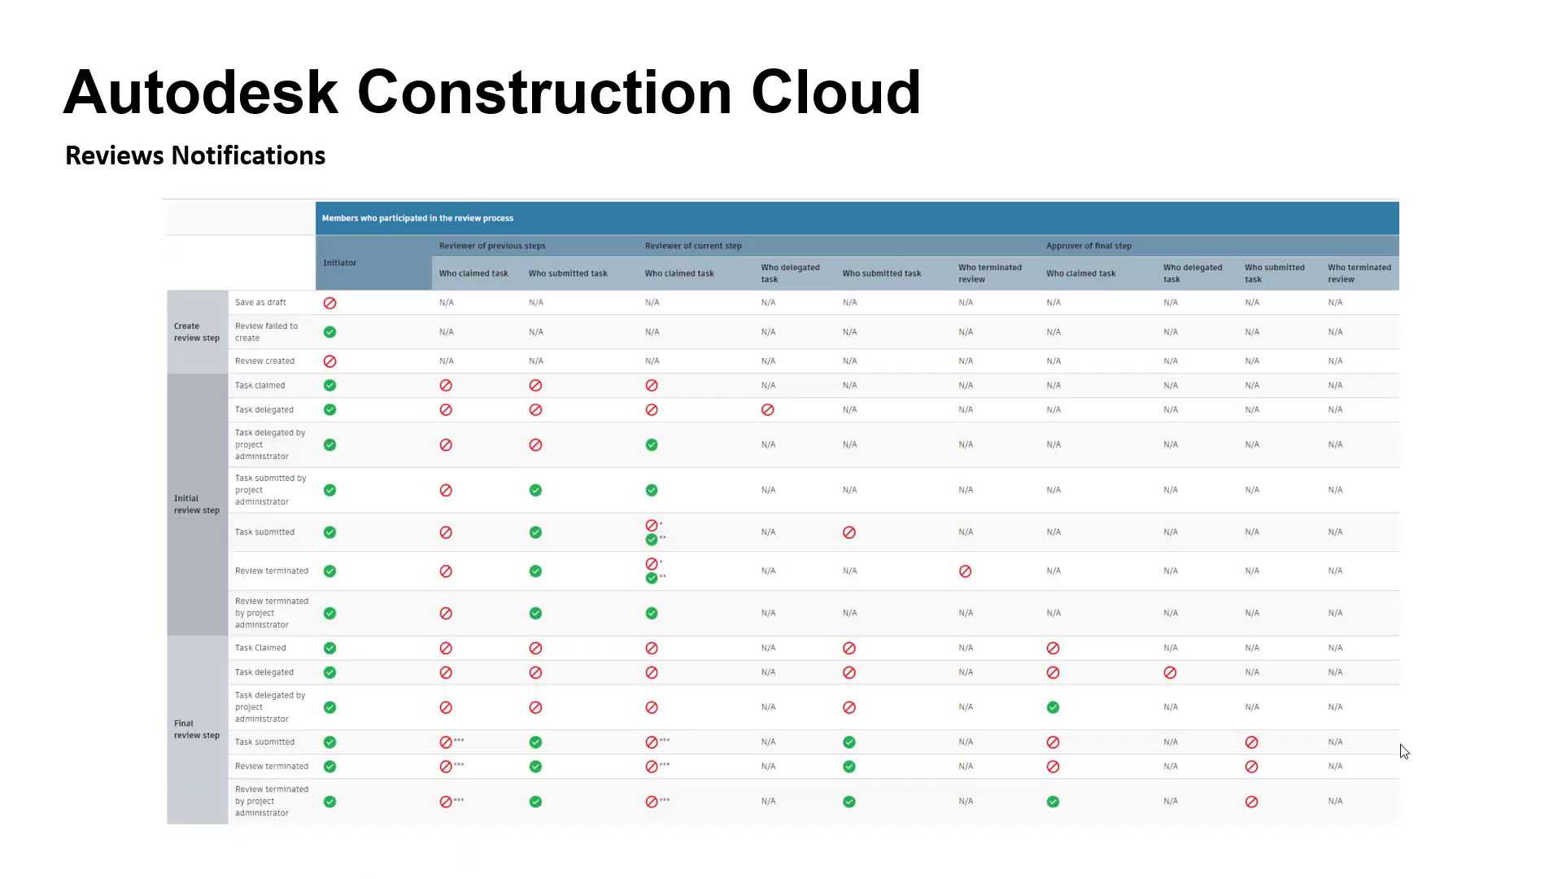